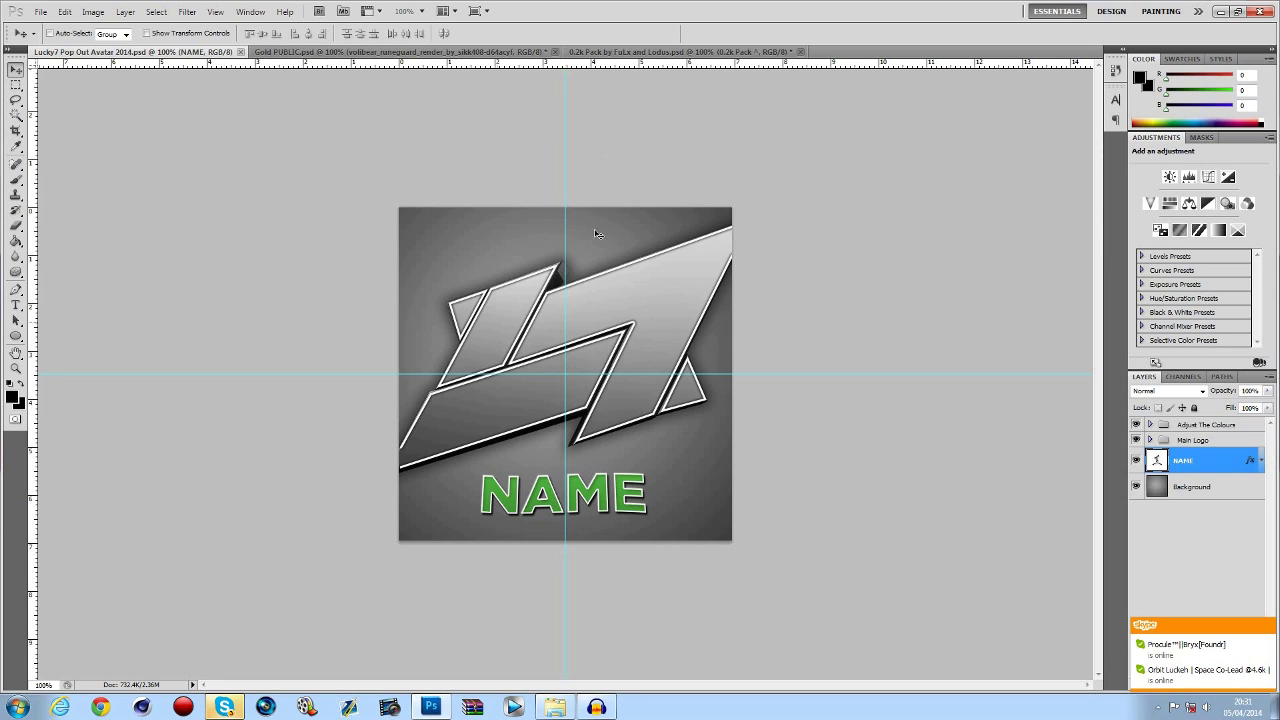
# Copy the volibear render from Gold PUBLIC.psd into Lucky7 Pop Out Avatar 2014.psd.
pyautogui.click(610, 51)
pyautogui.click(461, 54)
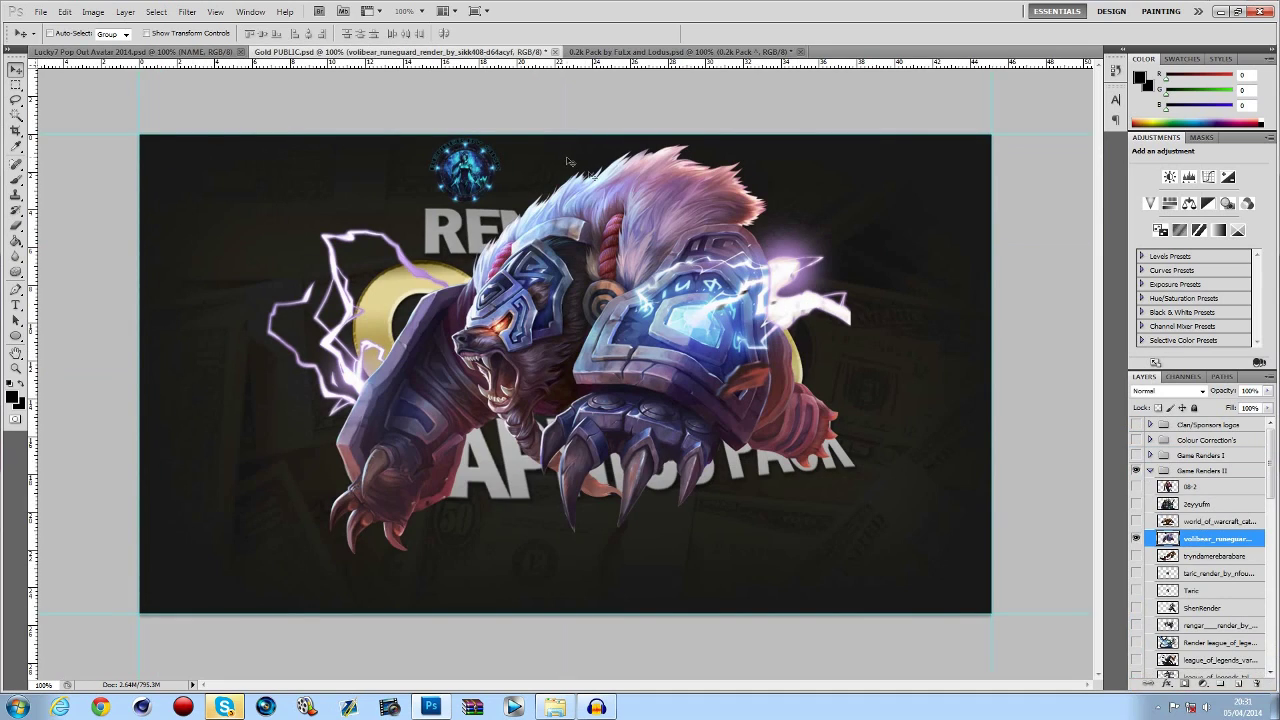
pyautogui.moveTo(666, 336); pyautogui.dragTo(376, 210)
pyautogui.moveTo(207, 51); pyautogui.dragTo(688, 362)
# Scale the bear render to about 60%, place it over the logo and move its layer above all the groups.
pyautogui.hotkey('ctrl', 't')
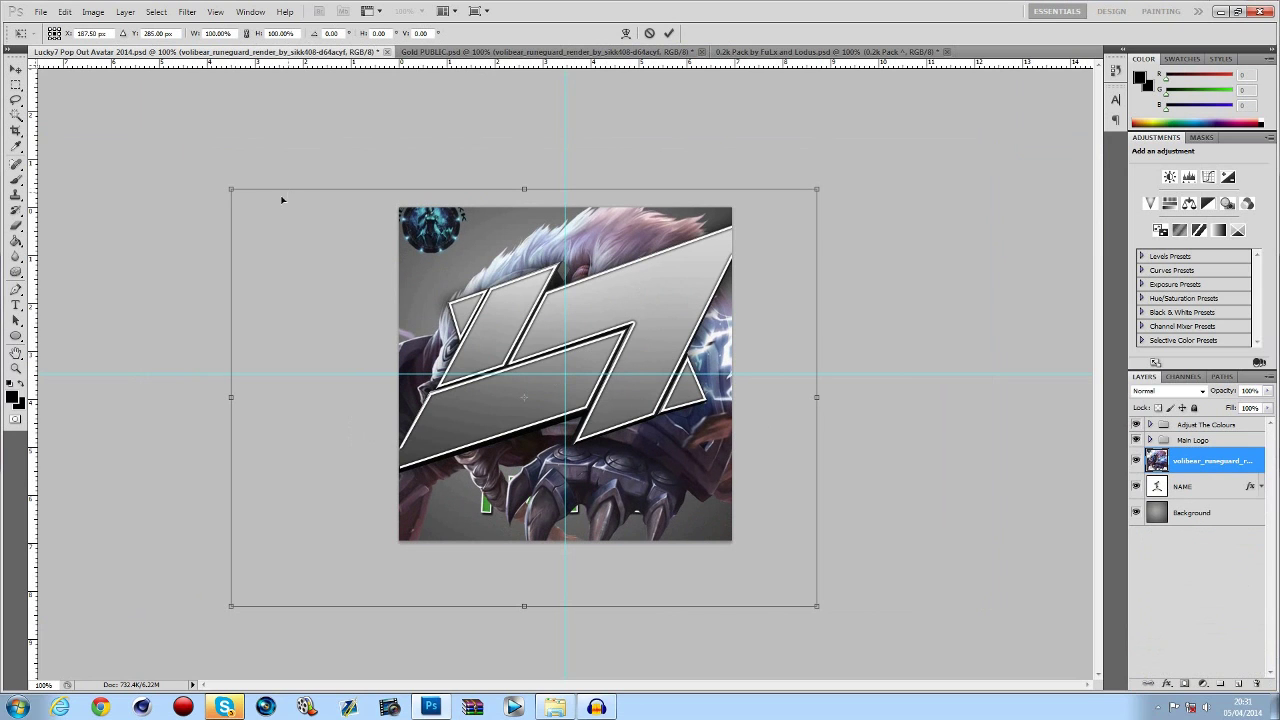
pyautogui.moveTo(228, 186); pyautogui.dragTo(464, 354)
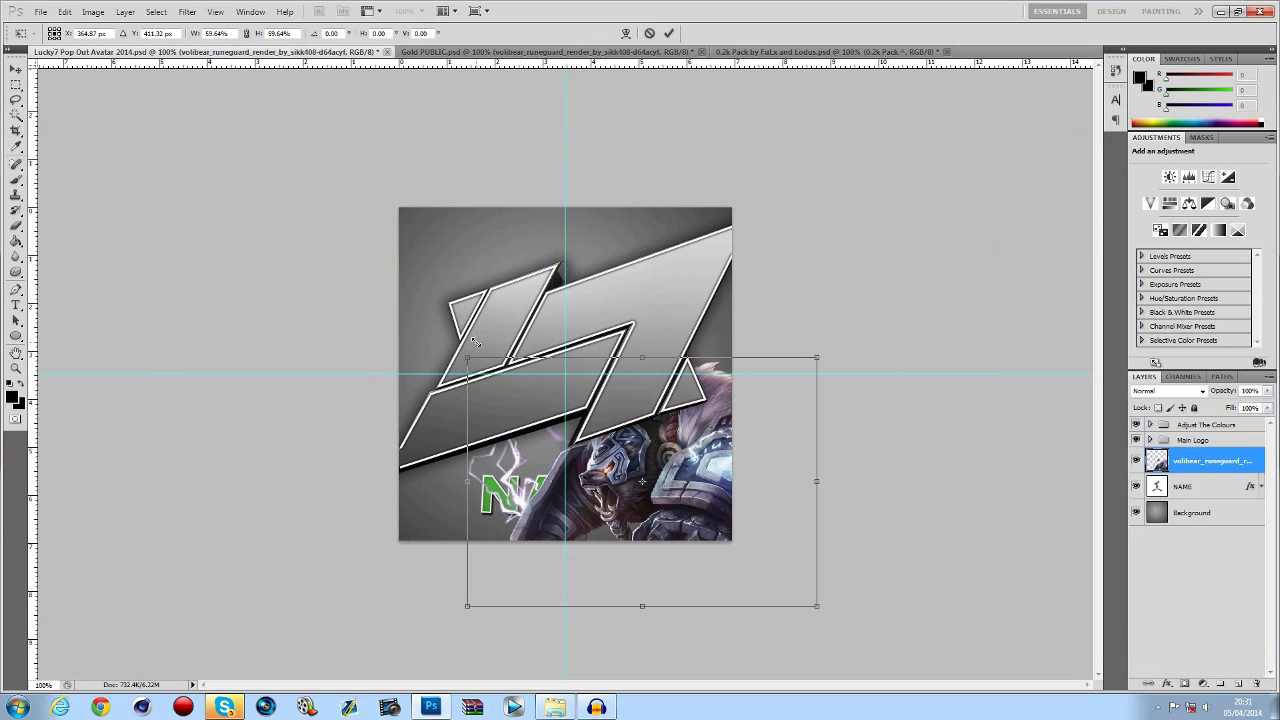
pyautogui.press('Escape')
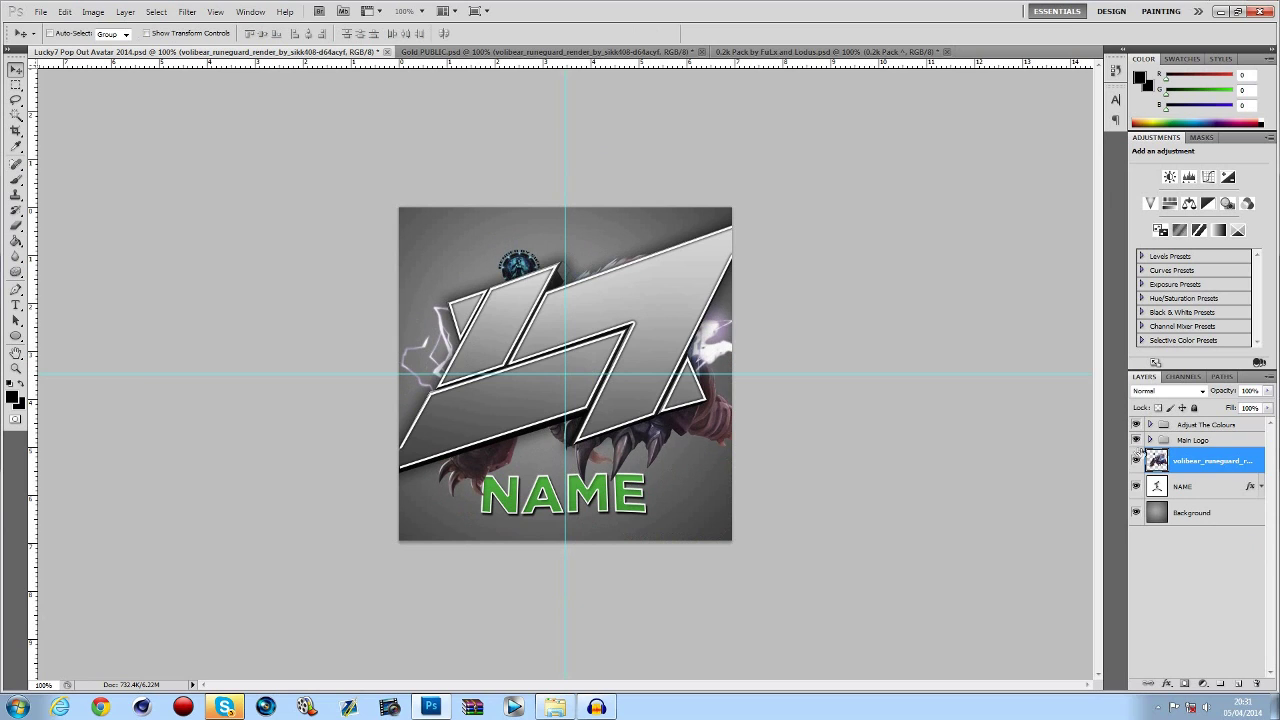
pyautogui.moveTo(1176, 460); pyautogui.dragTo(1176, 422)
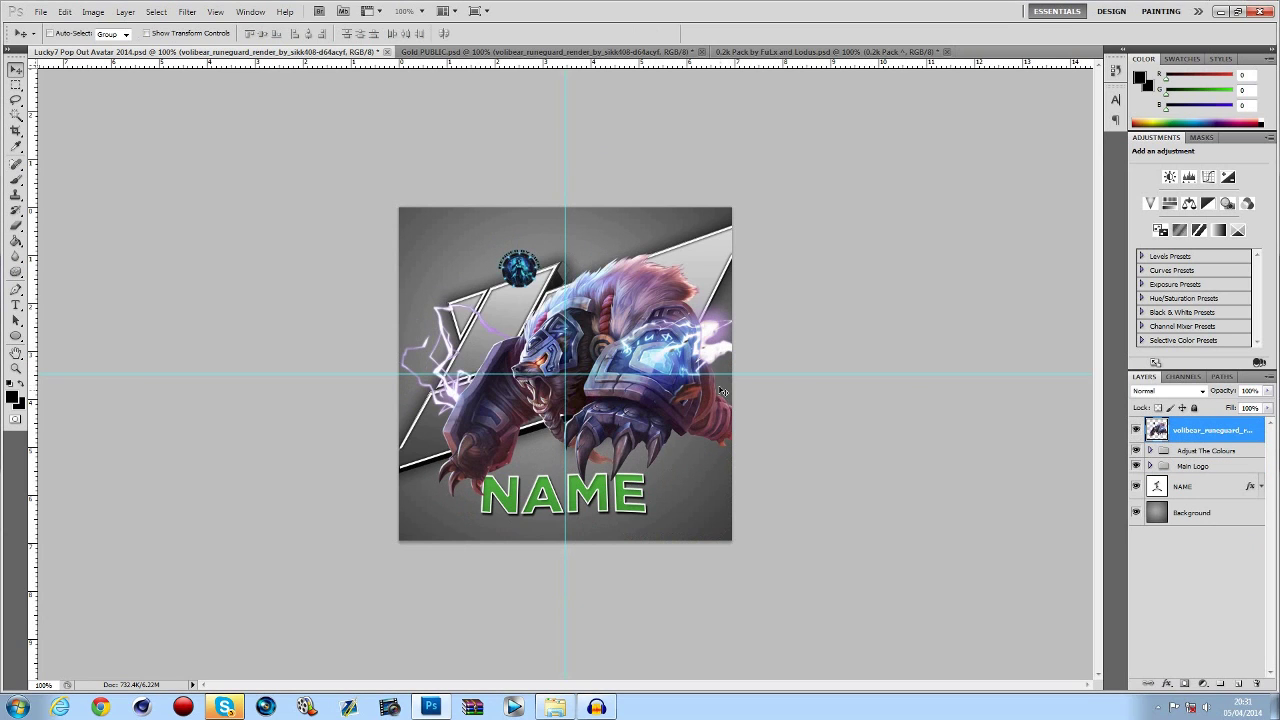
# Delete the round blue emblem above the bear from the render with a rectangular selection.
pyautogui.click(16, 84)
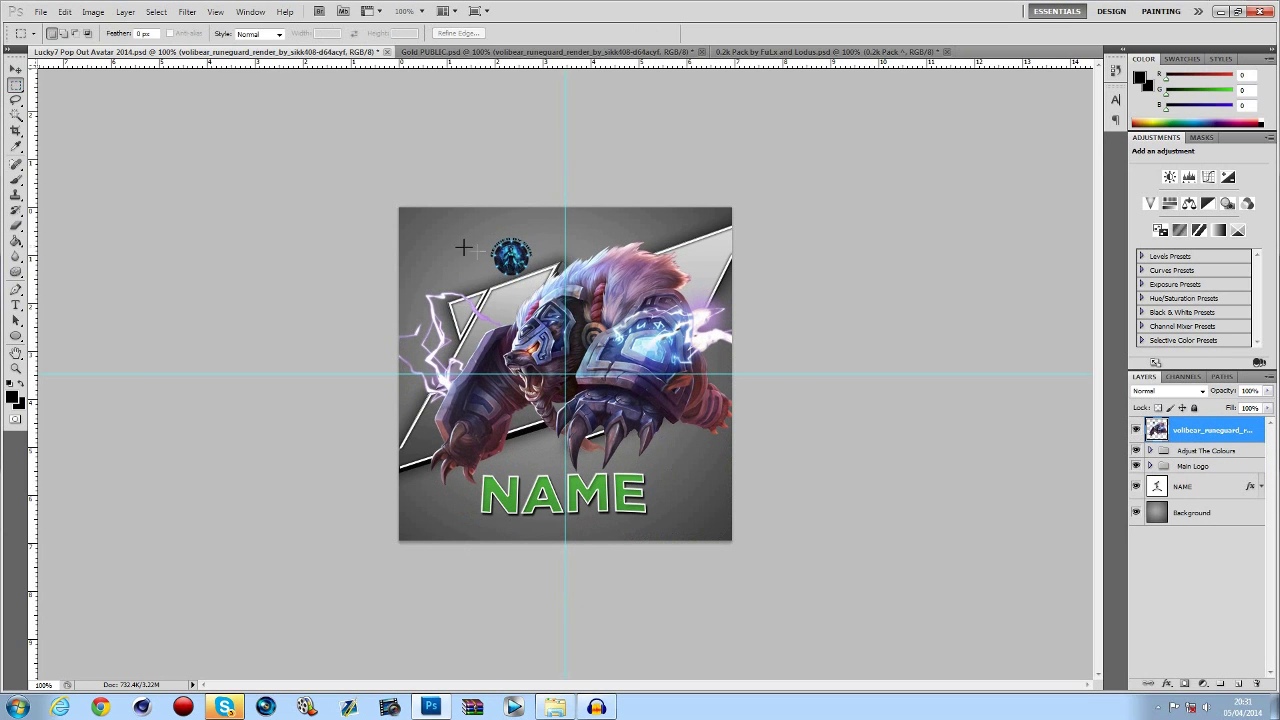
pyautogui.press('Delete')
pyautogui.hotkey('ctrl', 'd')
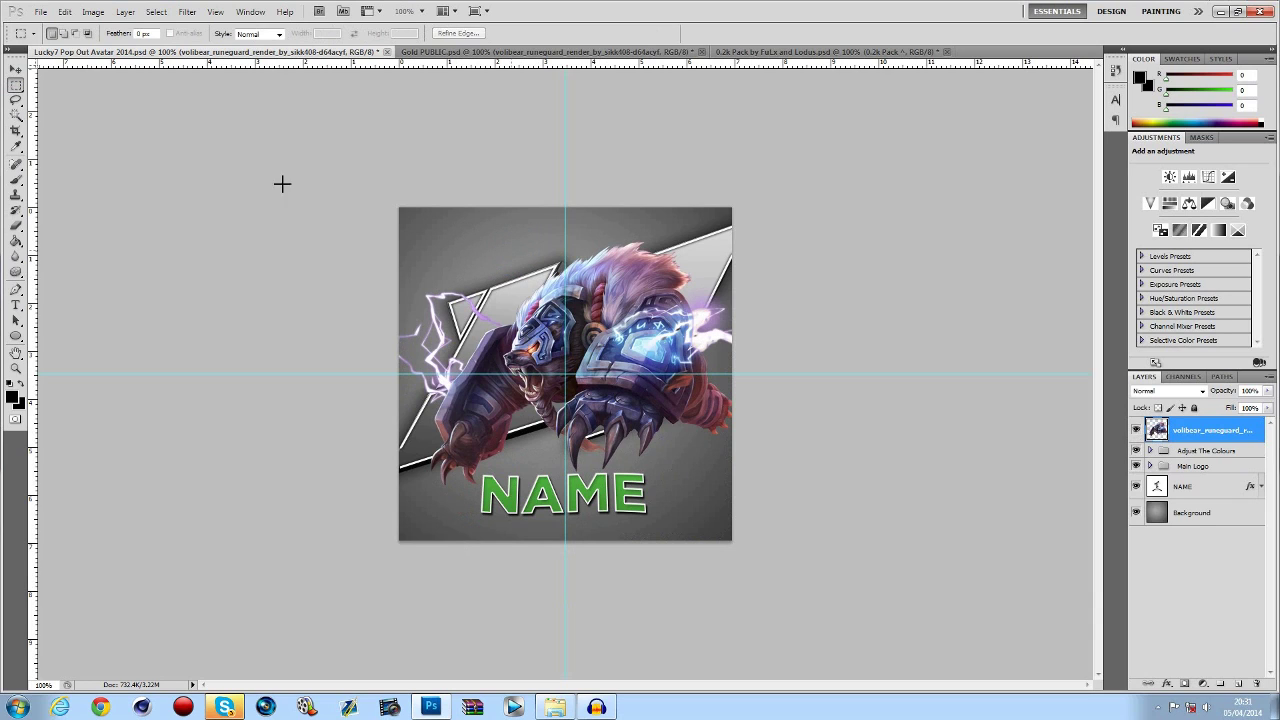
# Move the render layer into the Main Logo group directly below Outline, and hide the Adjust The Colours group.
pyautogui.click(16, 68)
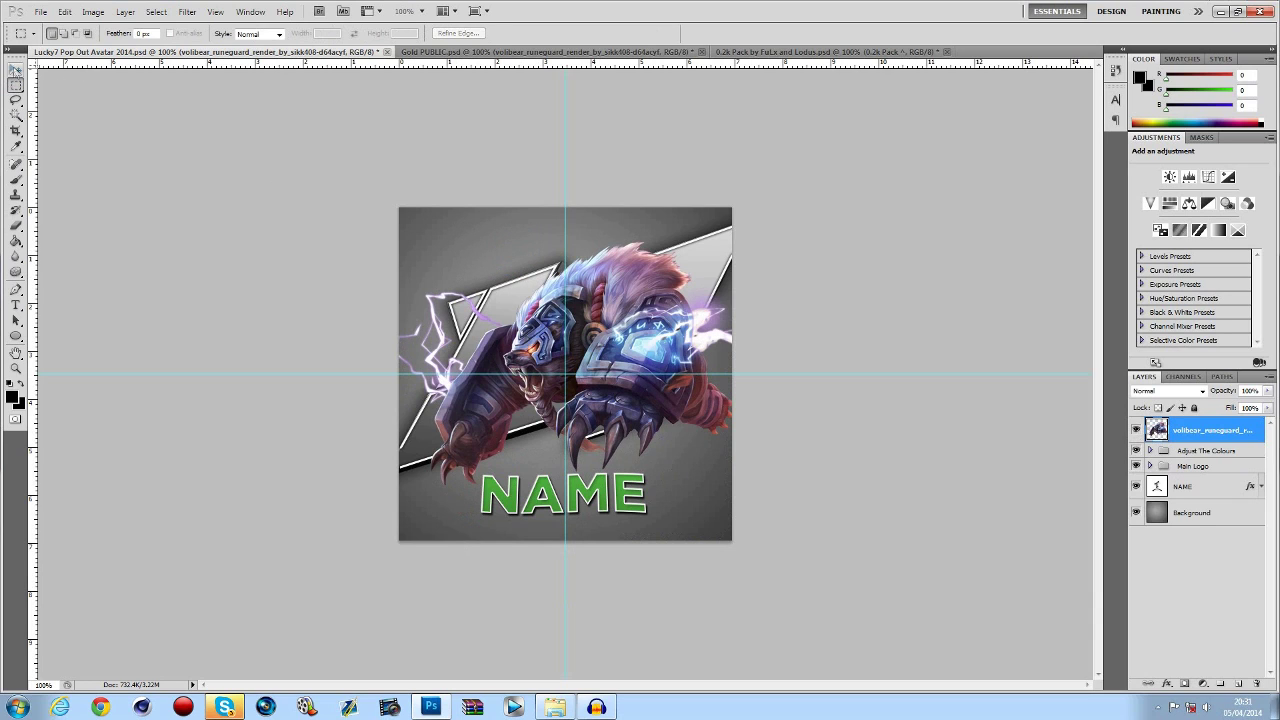
pyautogui.click(1152, 466)
pyautogui.moveTo(1175, 432); pyautogui.dragTo(1199, 496)
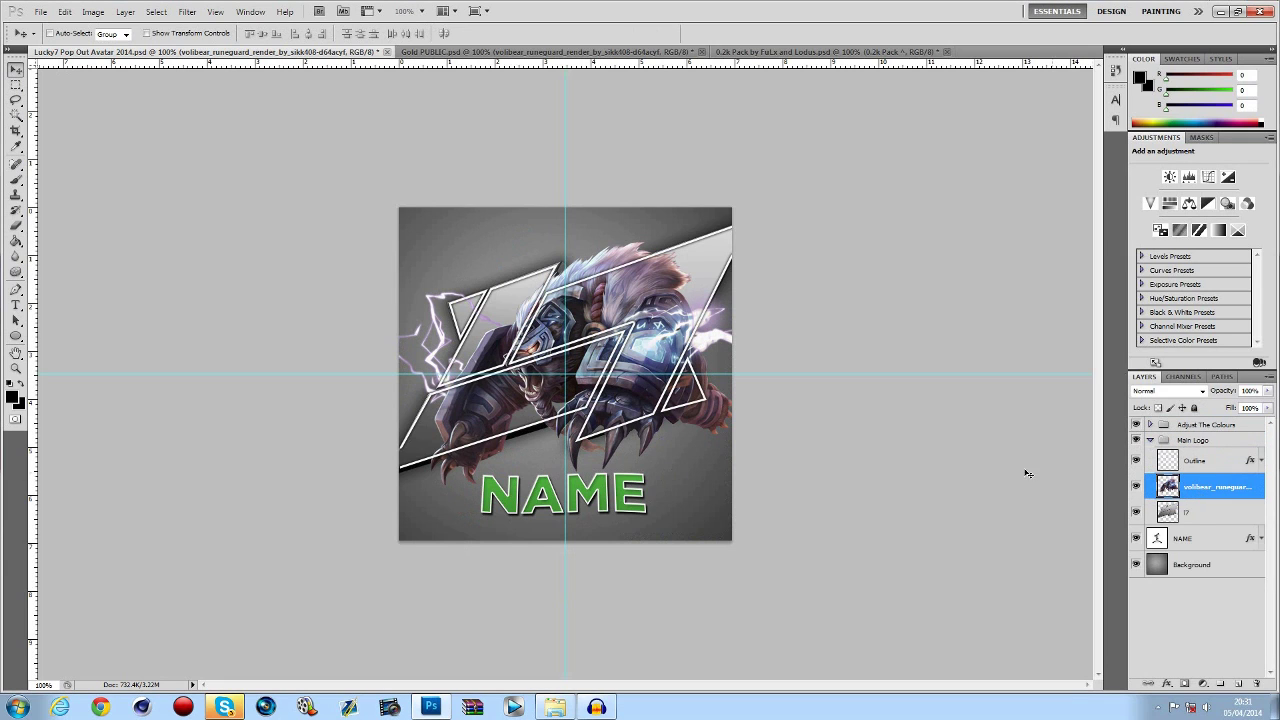
pyautogui.click(1136, 425)
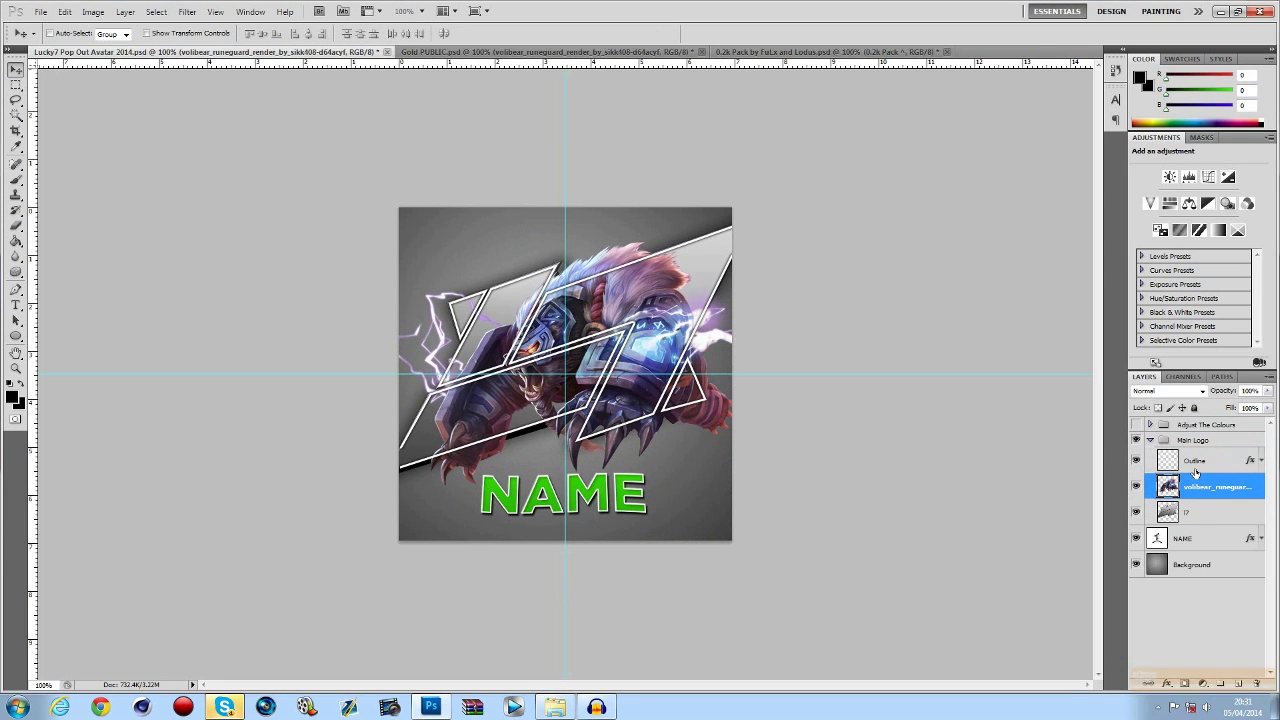
pyautogui.moveTo(764, 467)
pyautogui.mouseDown()
pyautogui.moveTo(757, 457)
pyautogui.moveTo(764, 466)
pyautogui.mouseUp()
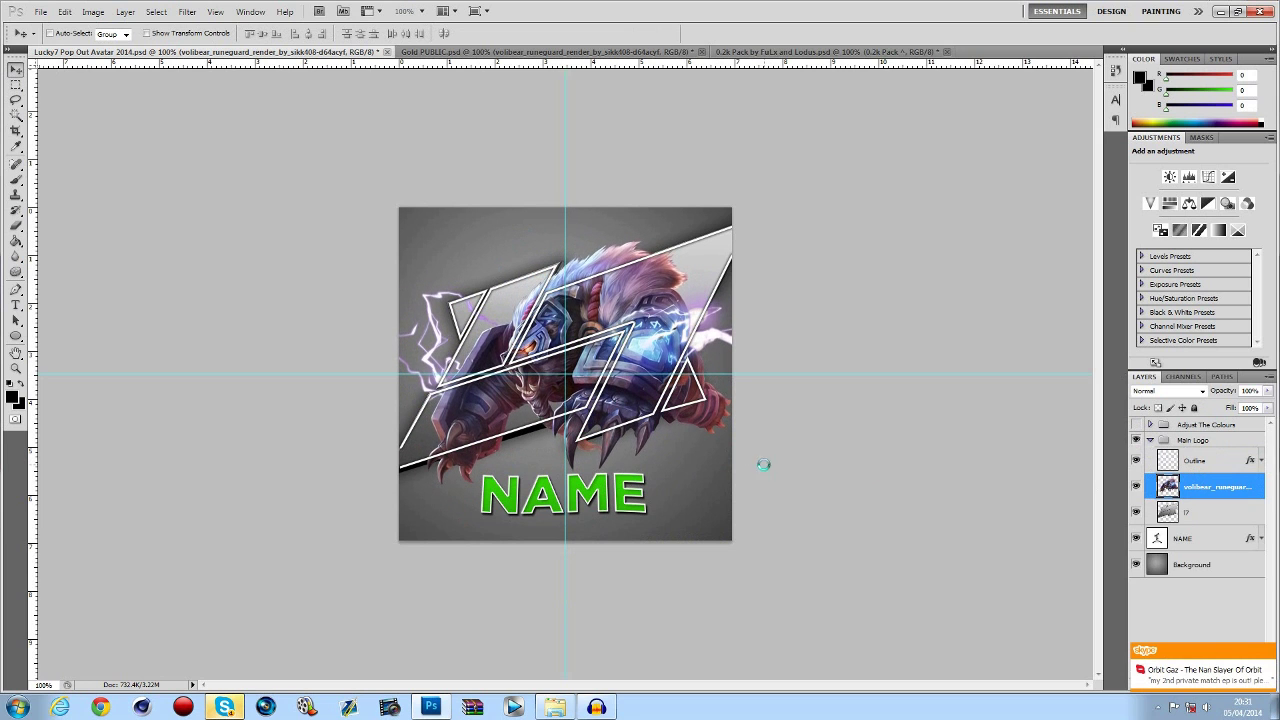
# Erase the parts of the Outline layer that cross the bear's face and mouth.
pyautogui.scroll(5, 571, 322)
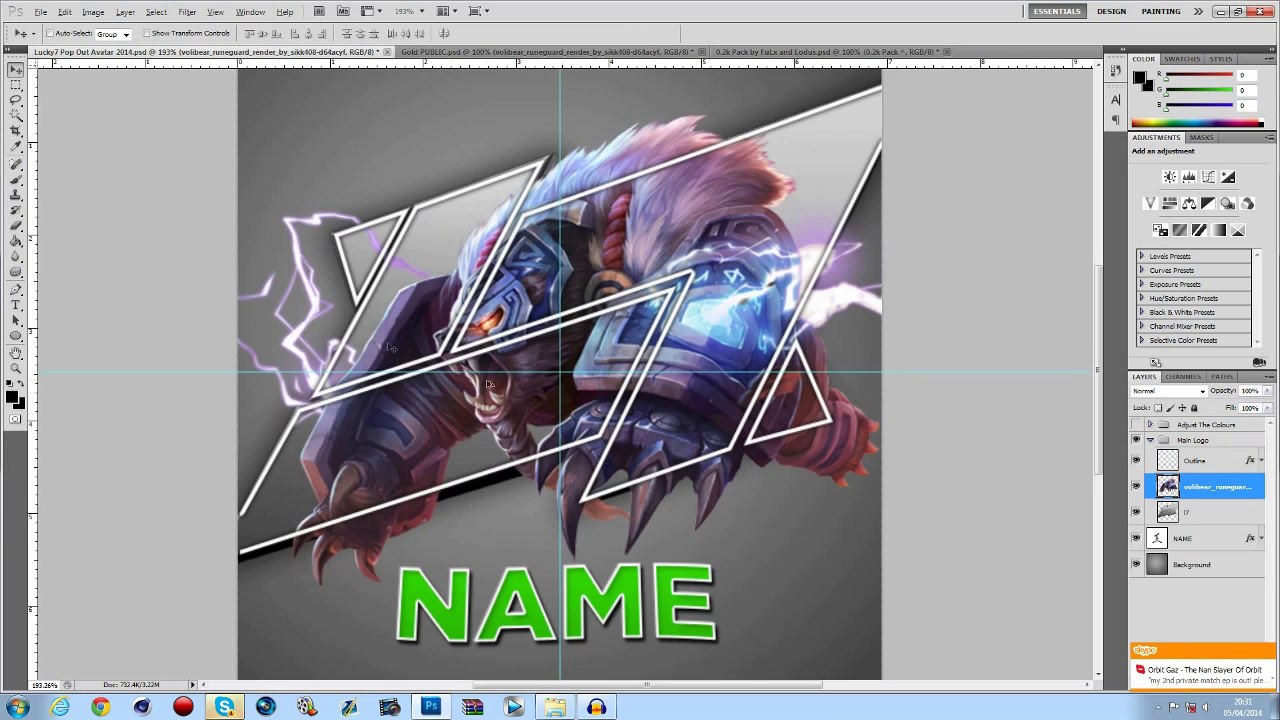
pyautogui.scroll(3, 414, 351)
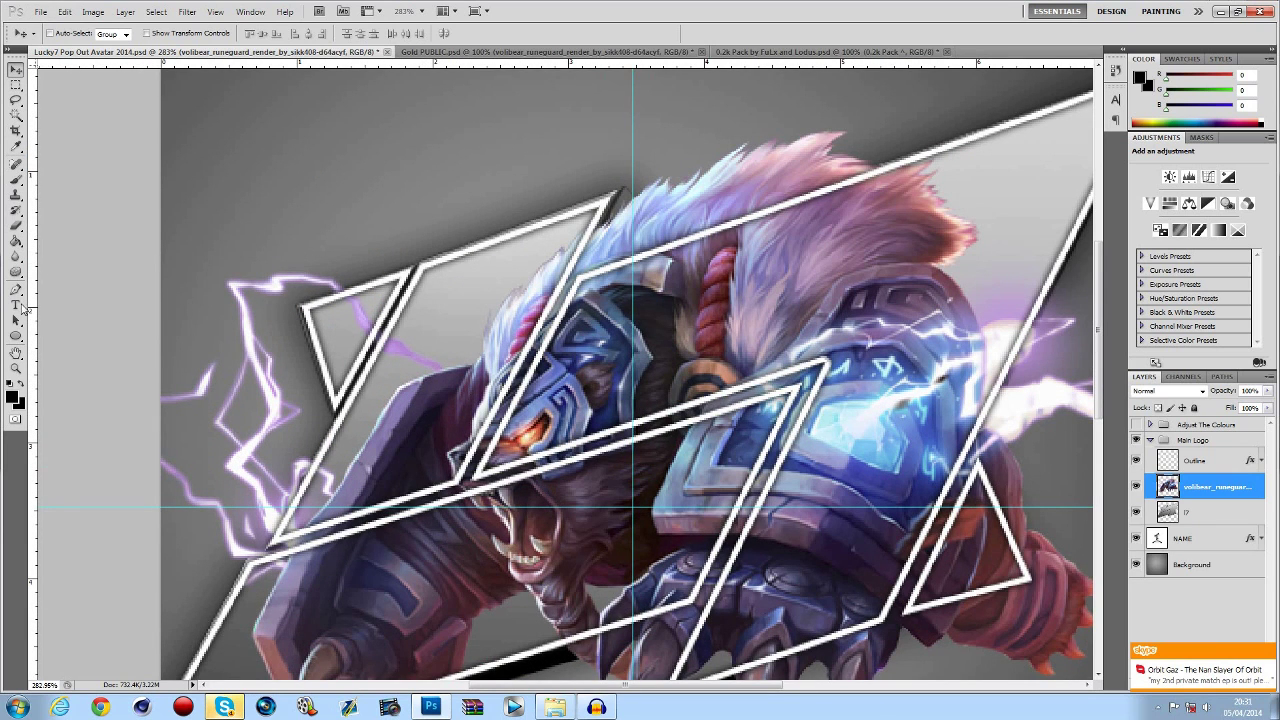
pyautogui.click(16, 225)
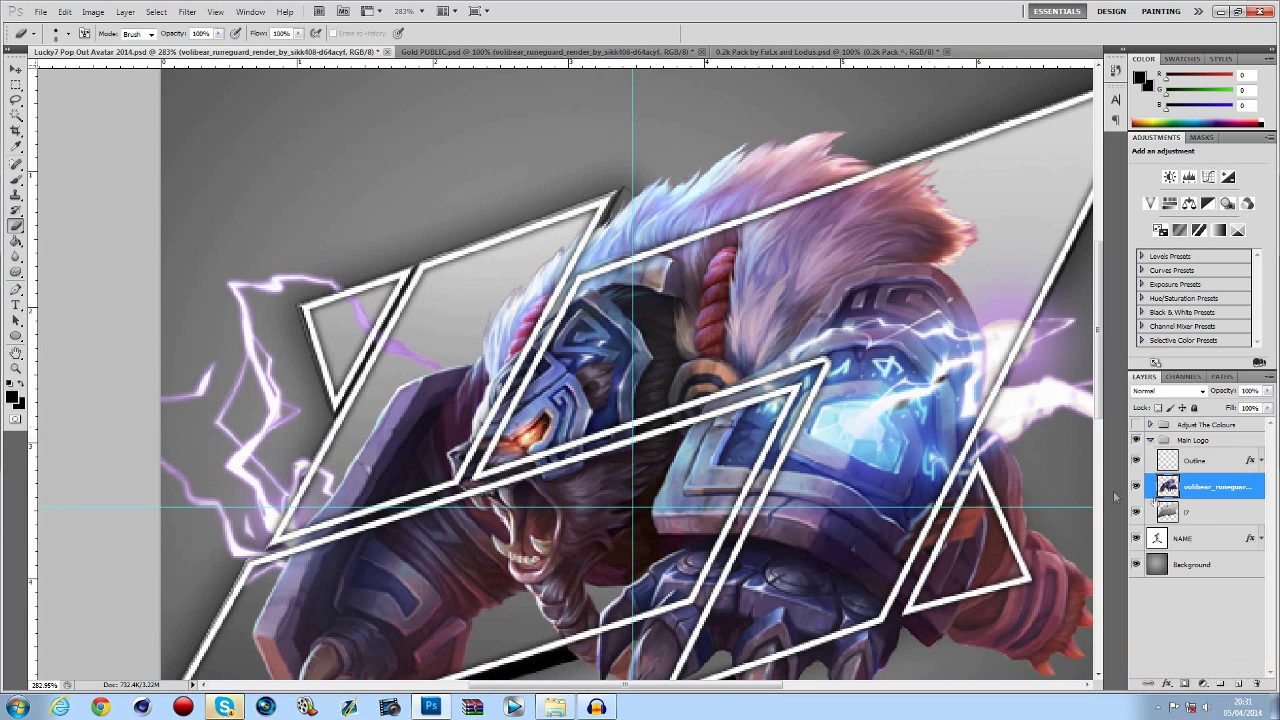
pyautogui.click(1196, 515)
pyautogui.click(1192, 463)
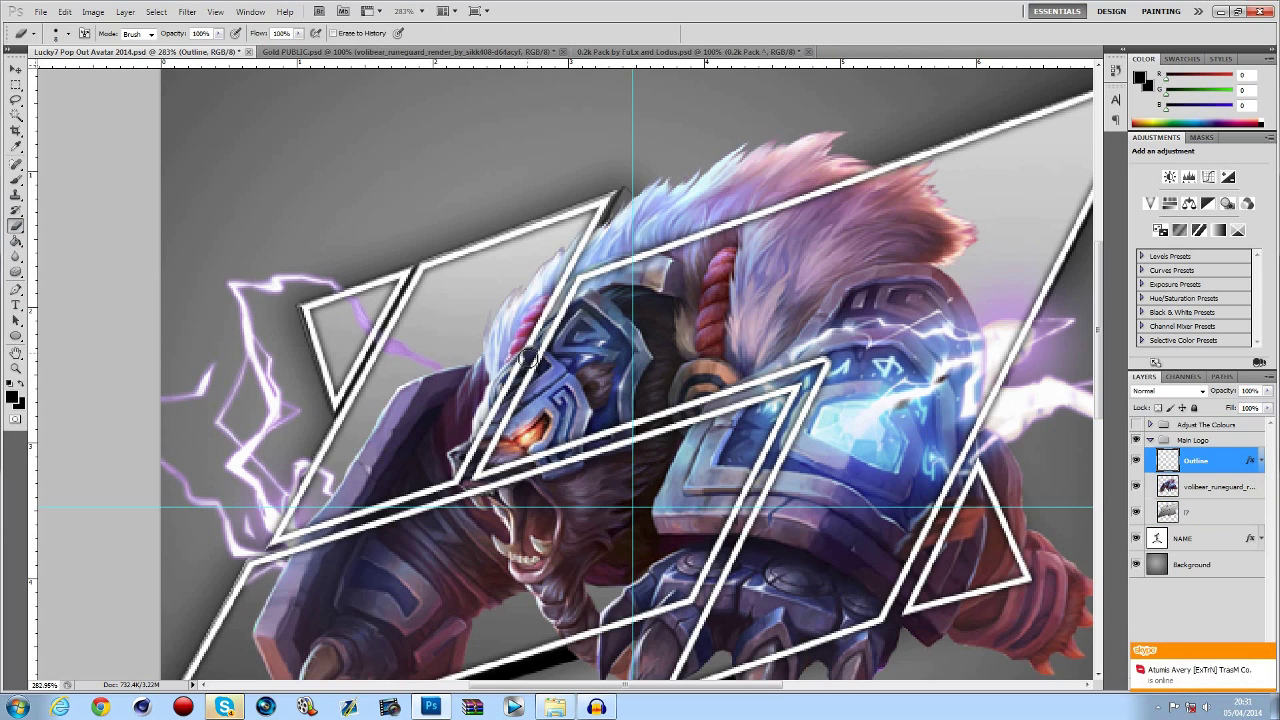
pyautogui.moveTo(519, 365)
pyautogui.mouseDown()
pyautogui.moveTo(461, 479)
pyautogui.moveTo(479, 480)
pyautogui.moveTo(566, 312)
pyautogui.moveTo(531, 347)
pyautogui.mouseUp()
pyautogui.scroll(-2, 584, 444)
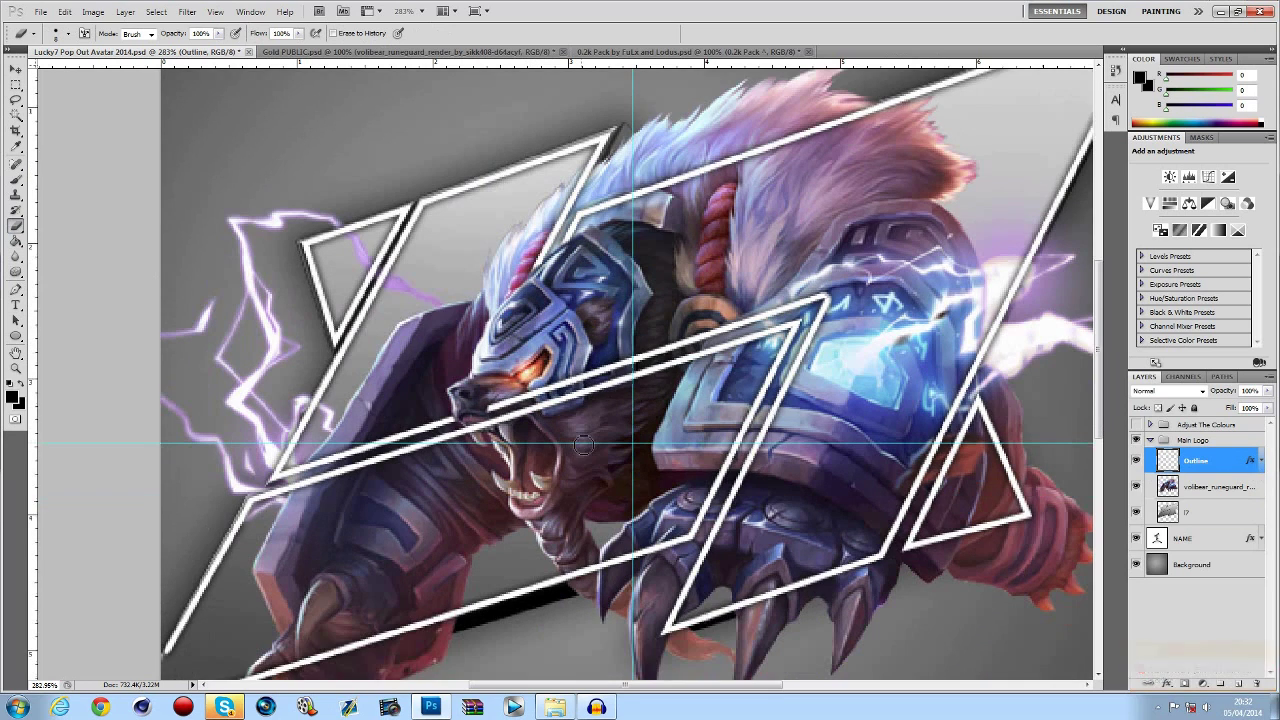
pyautogui.moveTo(468, 422)
pyautogui.mouseDown()
pyautogui.moveTo(632, 362)
pyautogui.moveTo(628, 377)
pyautogui.moveTo(468, 430)
pyautogui.moveTo(497, 433)
pyautogui.mouseUp()
pyautogui.scroll(-3, 503, 435)
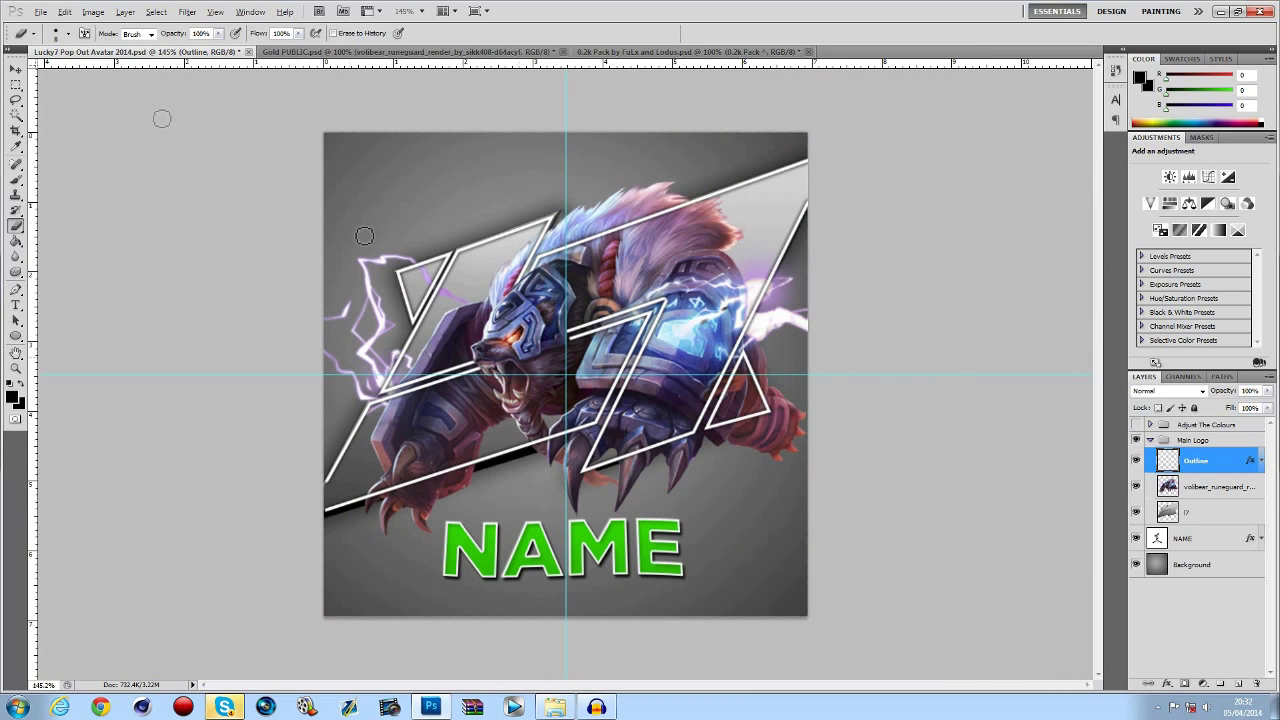
pyautogui.click(15, 68)
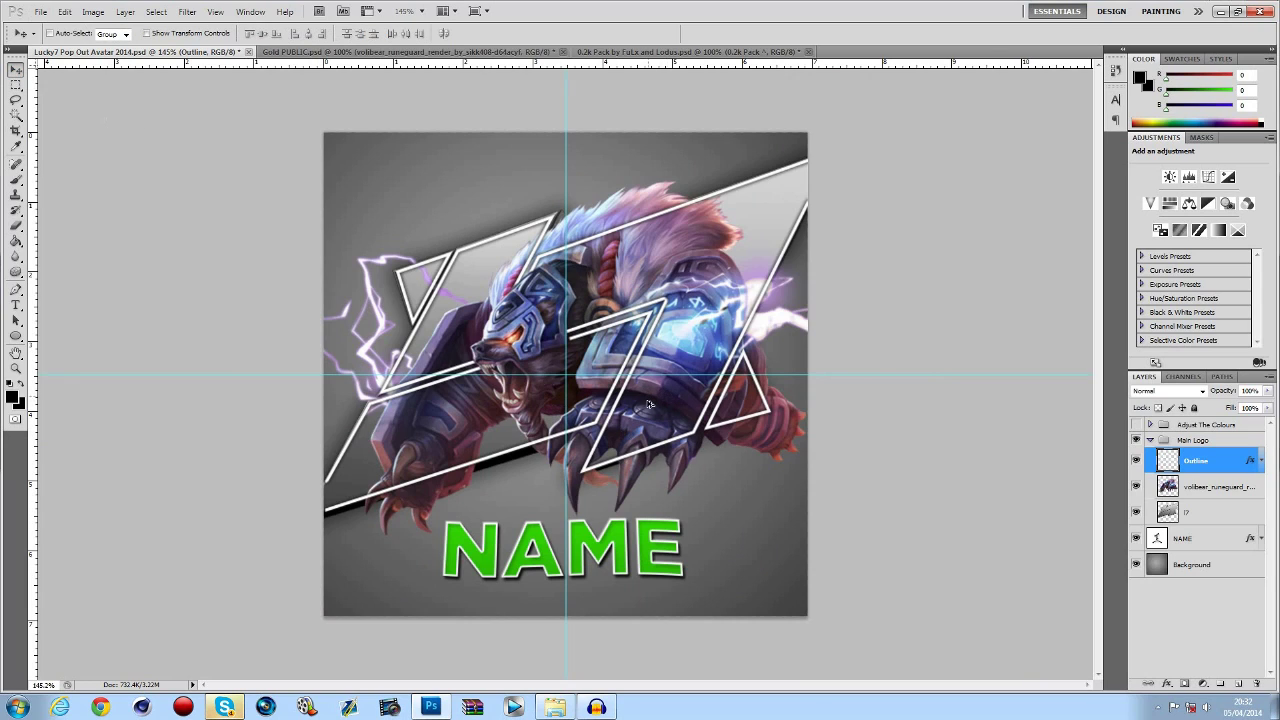
pyautogui.scroll(4, 648, 404)
pyautogui.scroll(-3, 636, 405)
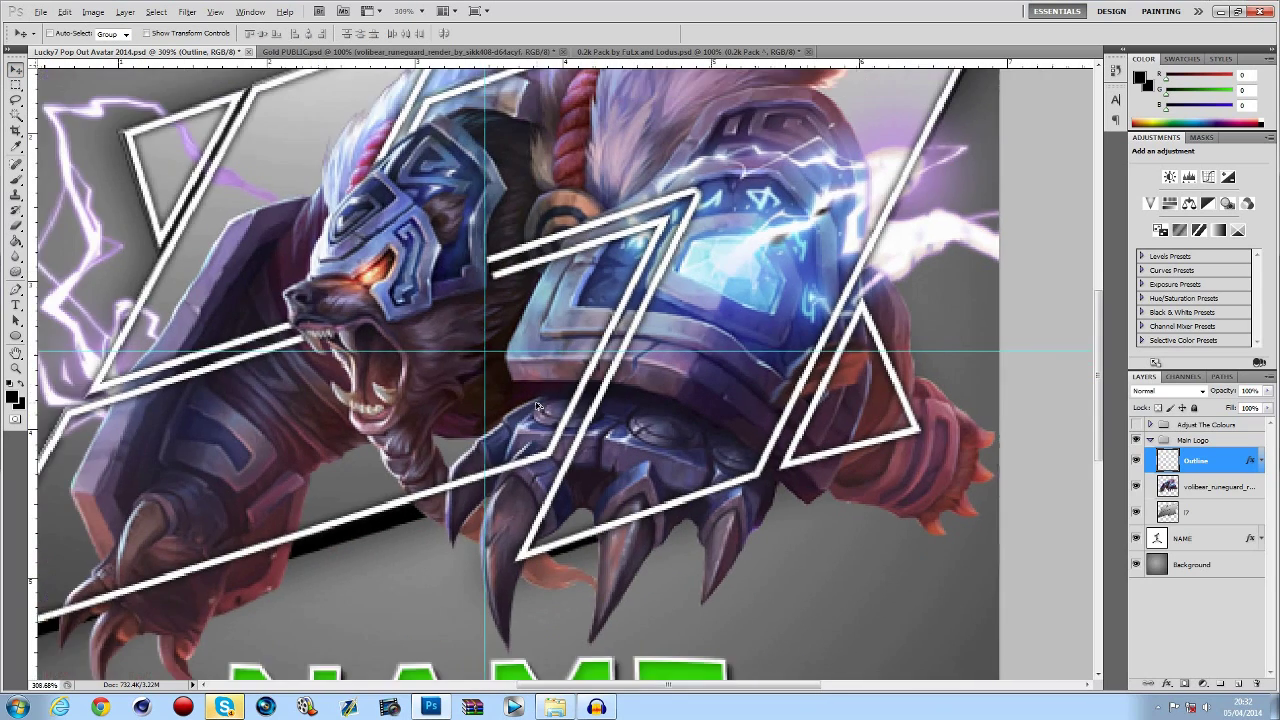
pyautogui.scroll(-1, 232, 207)
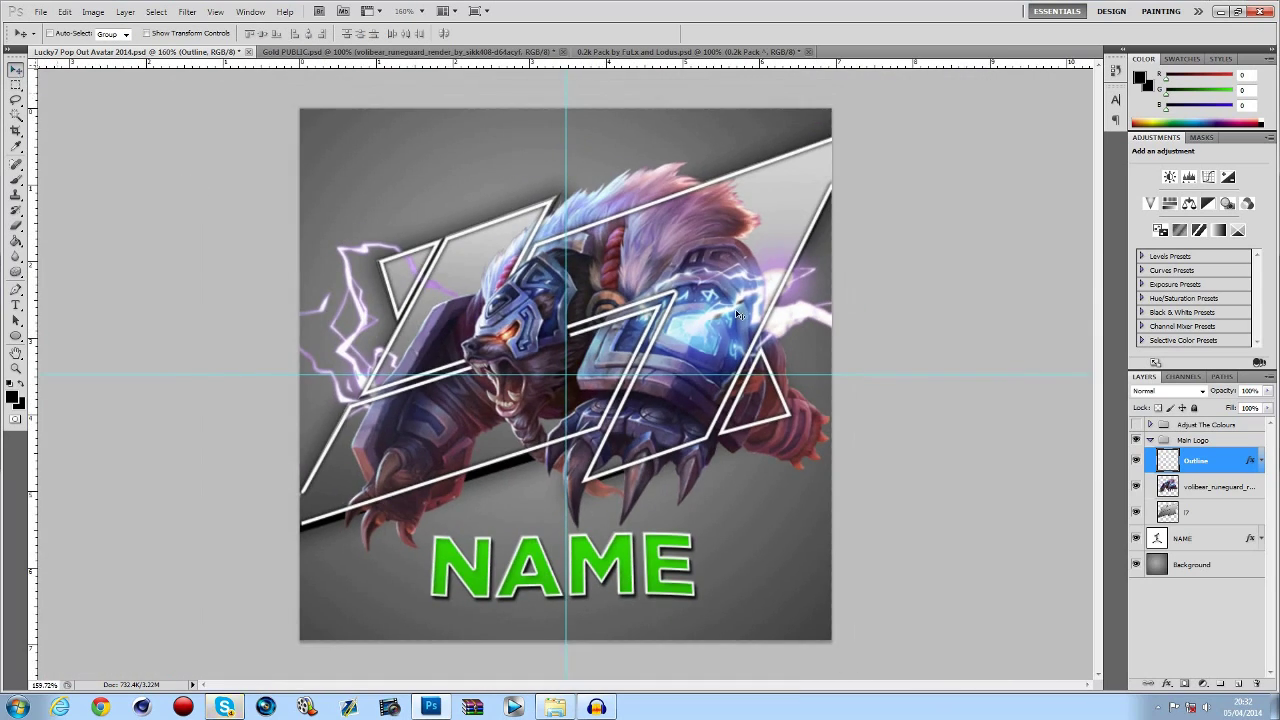
pyautogui.click(1210, 487)
pyautogui.hotkey('alt', ']')
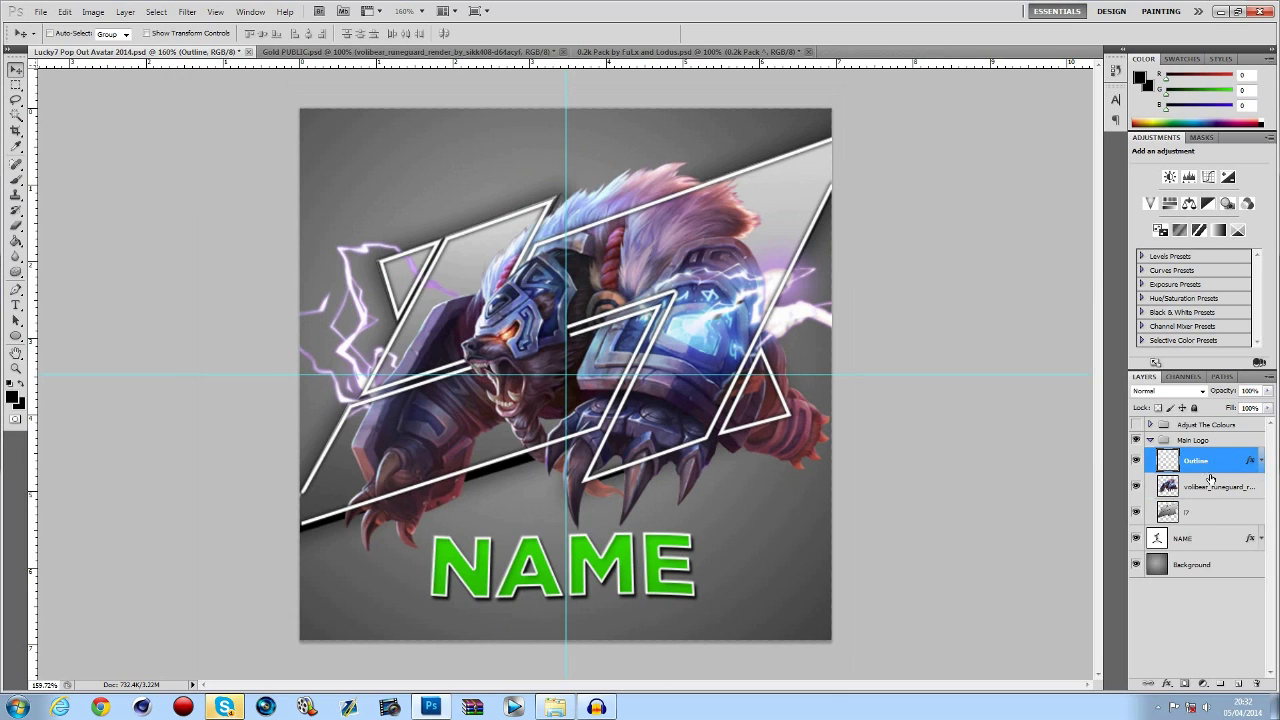
pyautogui.click(1177, 519)
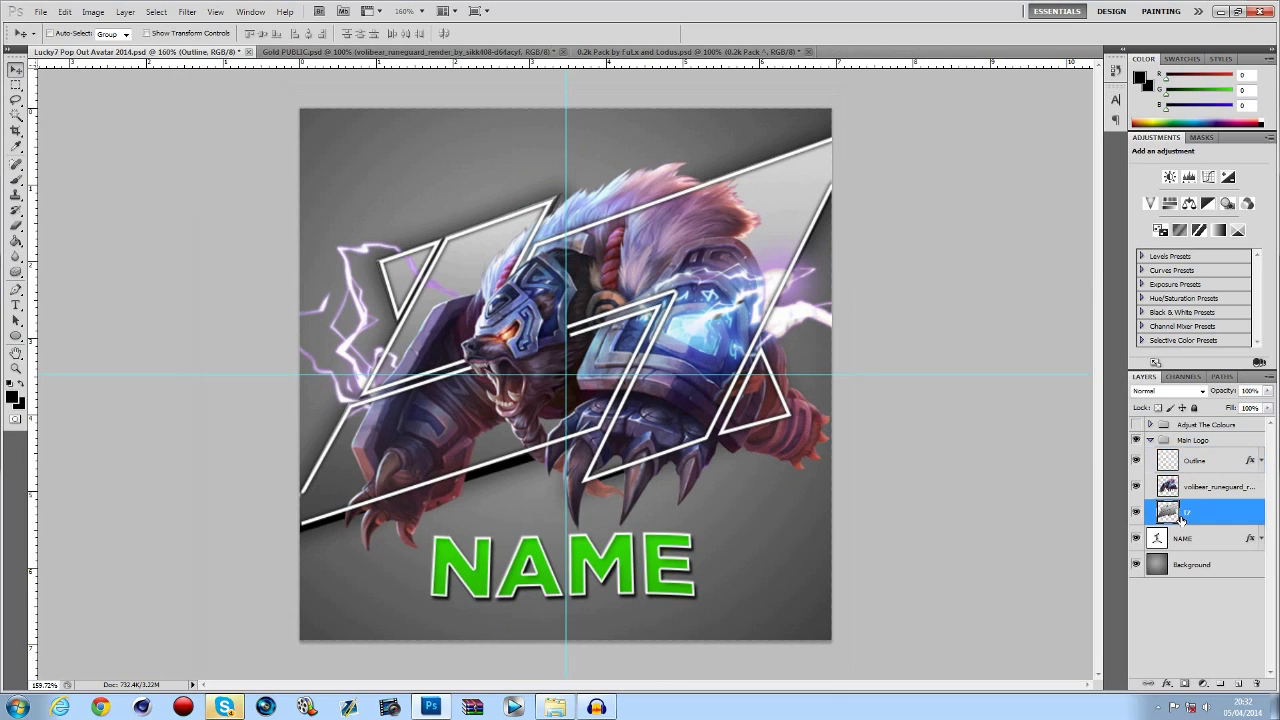
pyautogui.click(1190, 468)
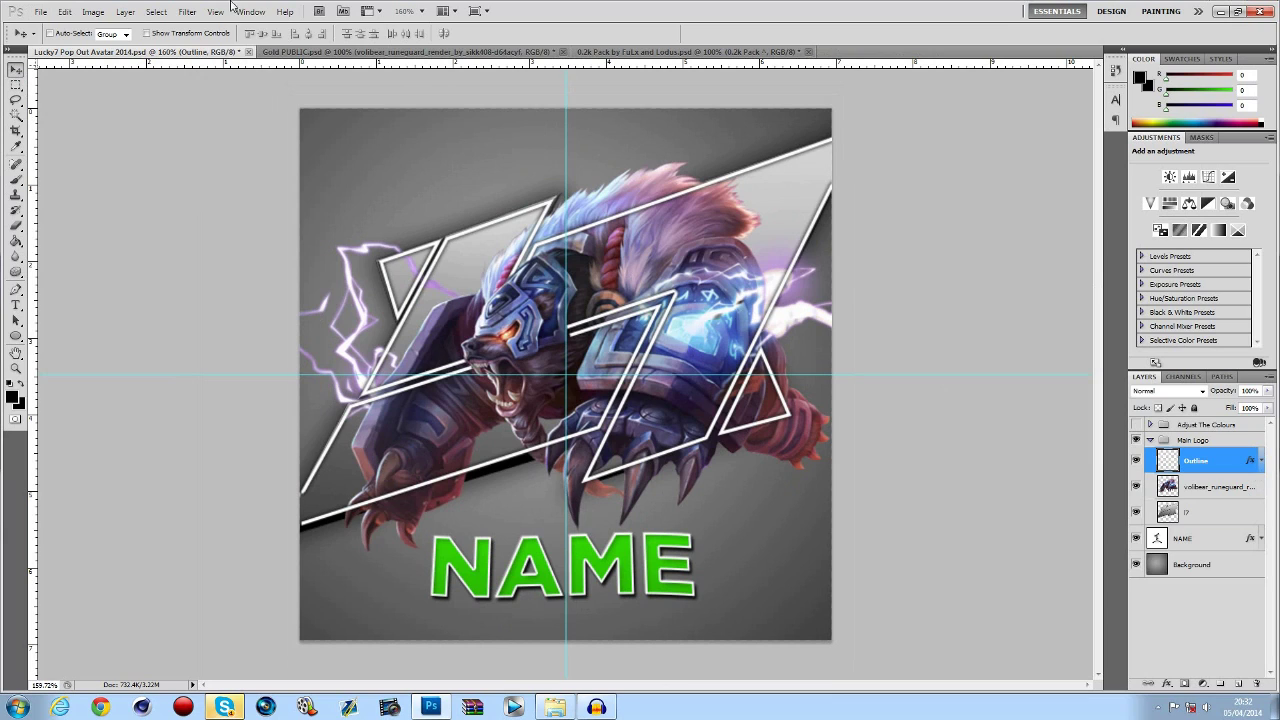
pyautogui.click(187, 11)
pyautogui.click(565, 335)
# Trace an open Pen path along the logo shape's upper-left edge, with the Outline and l7 layers hidden.
pyautogui.click(1136, 460)
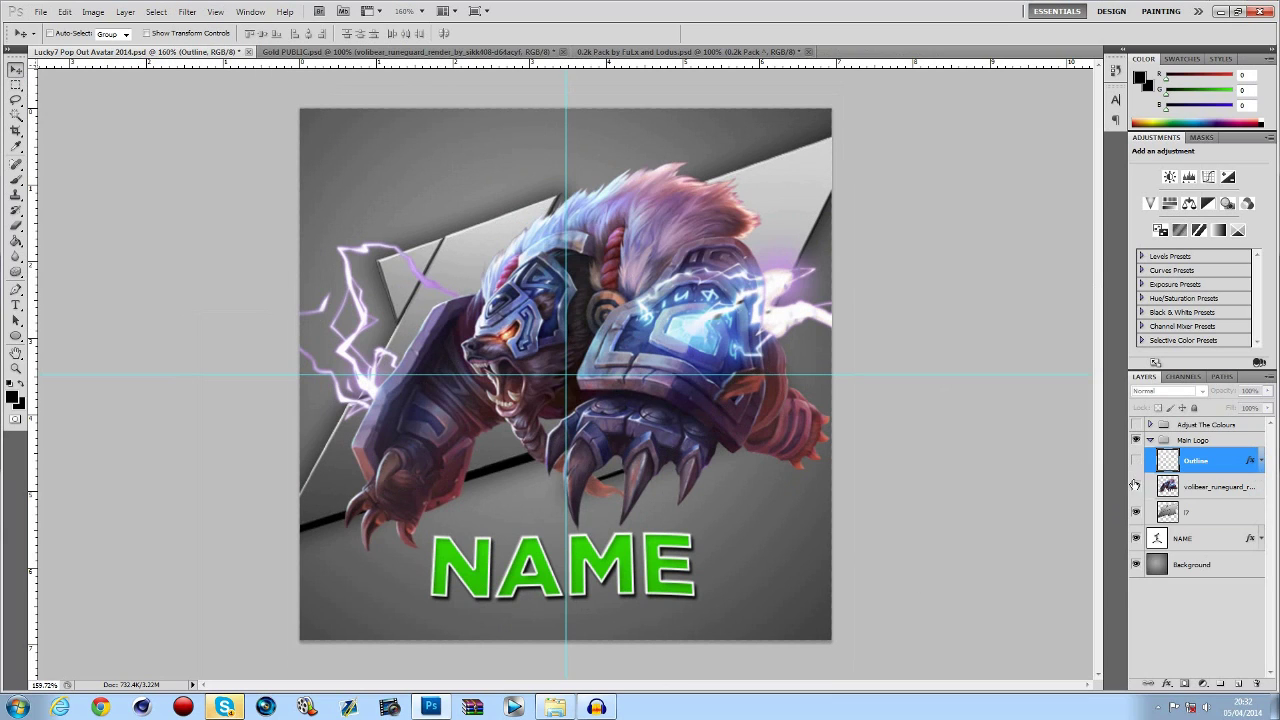
pyautogui.click(1158, 511)
pyautogui.click(16, 290)
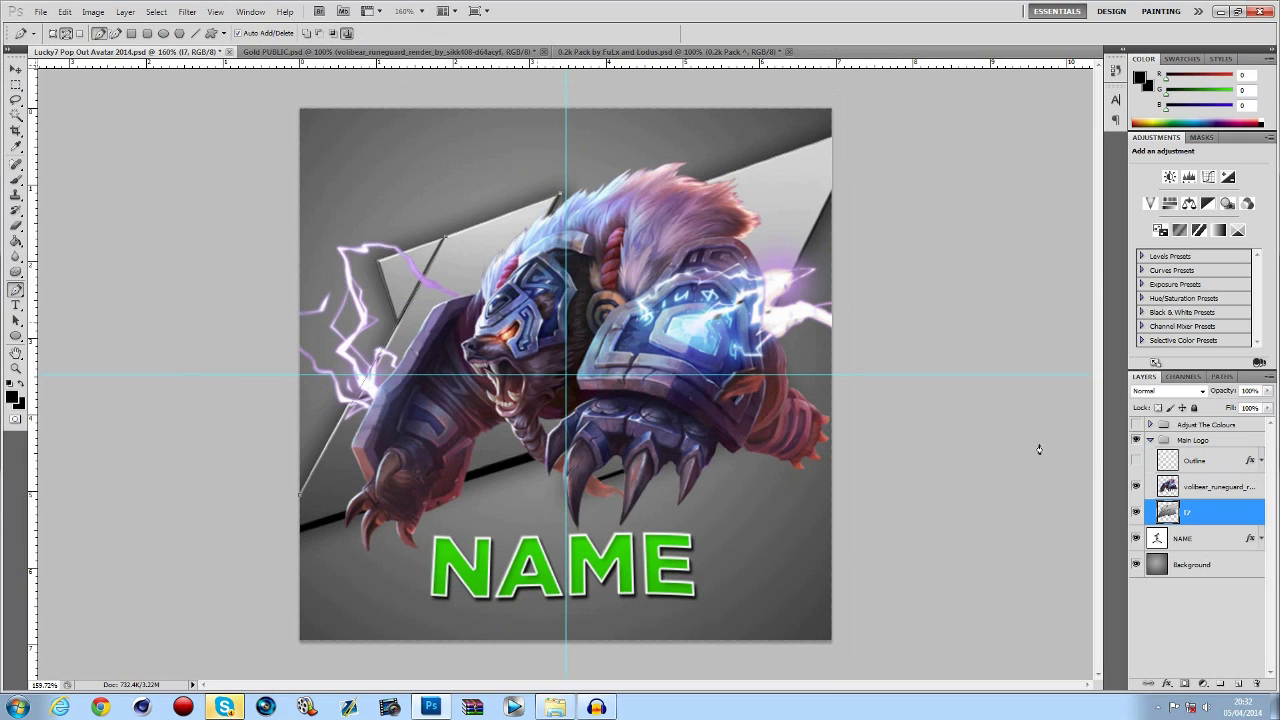
pyautogui.click(1137, 512)
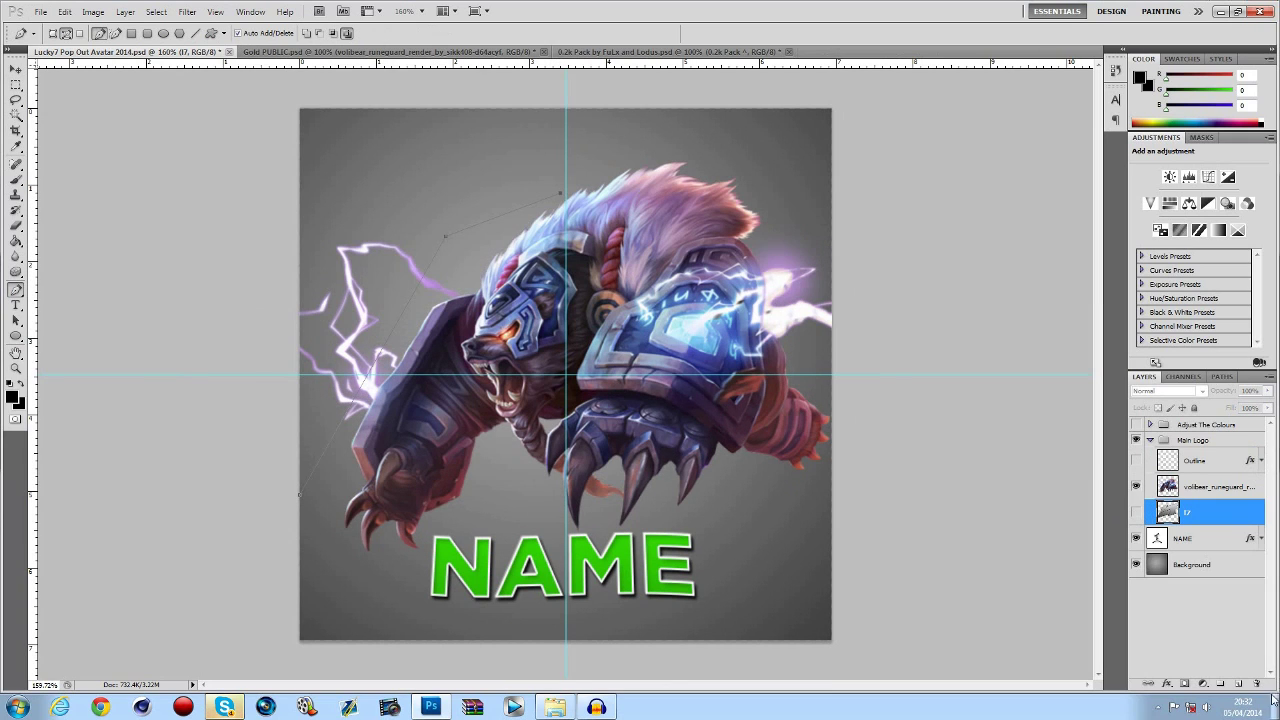
# Add a new layer between the render and the l7 layer, and set the foreground colour to white.
pyautogui.click(1238, 683)
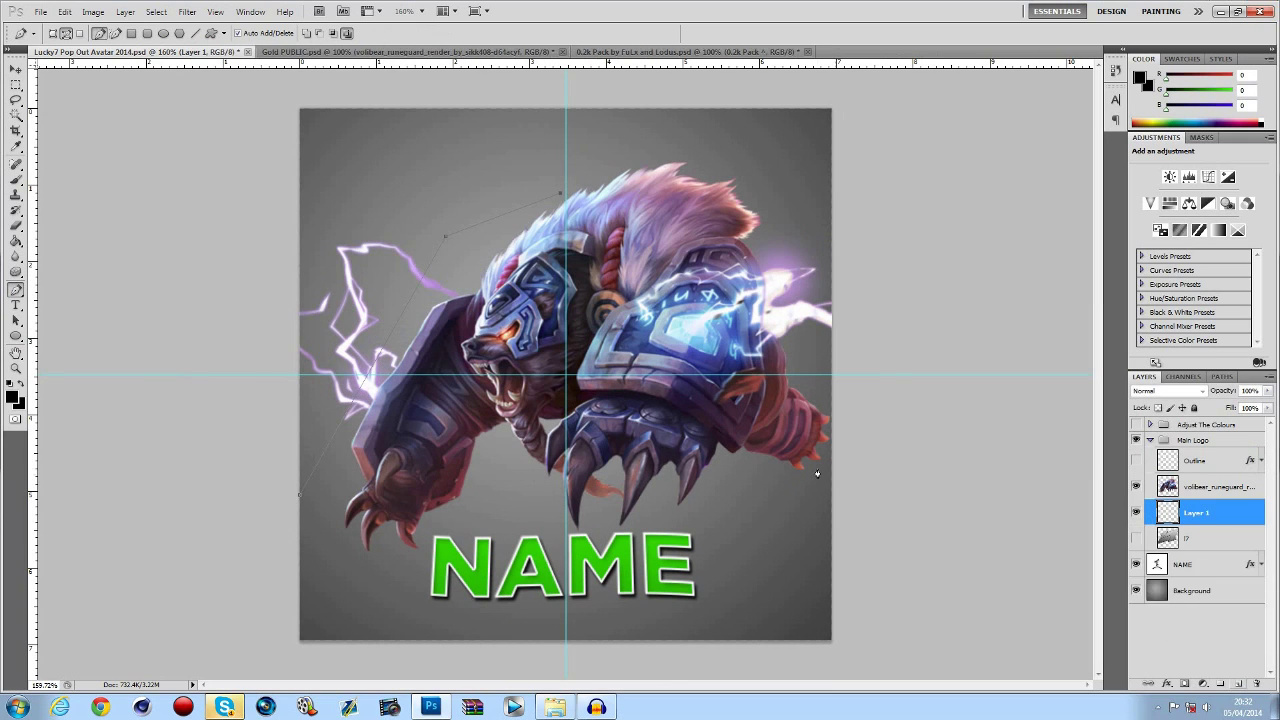
pyautogui.click(12, 397)
pyautogui.moveTo(720, 460); pyautogui.dragTo(49, 271)
pyautogui.press('Return')
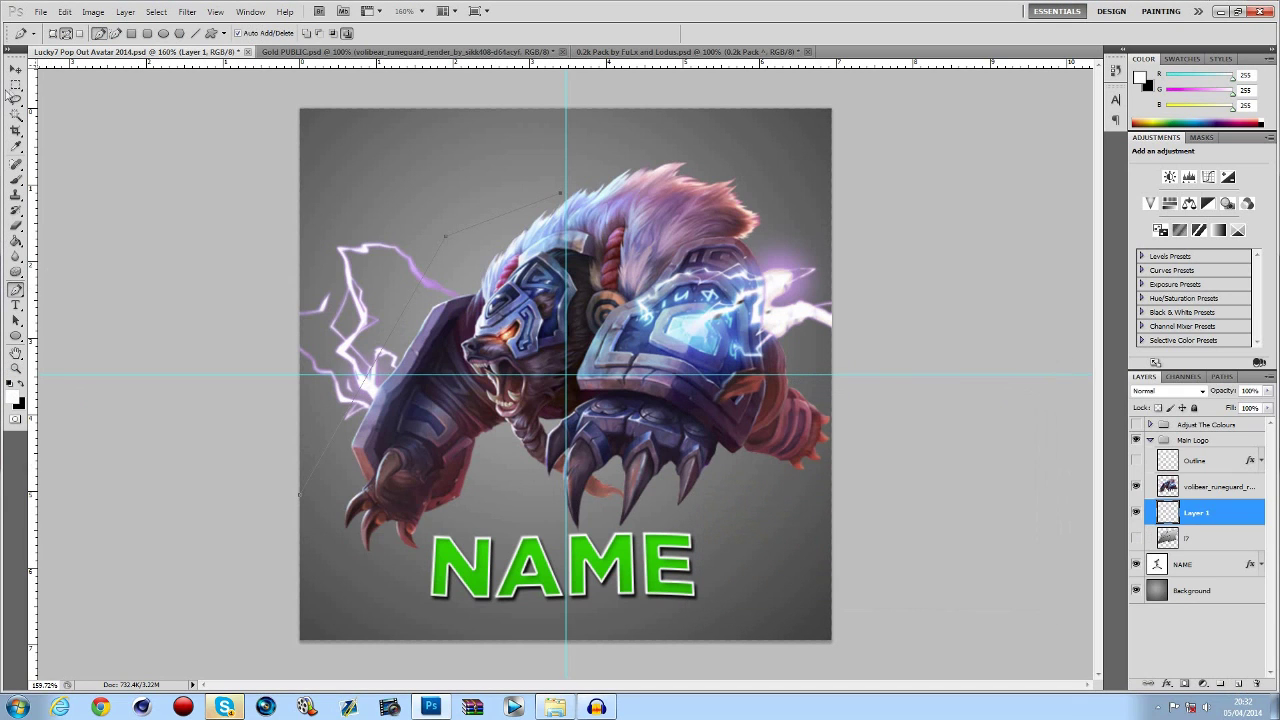
# Set up a small hard round brush with 100% hardness, paint a short test stroke and undo it.
pyautogui.click(17, 180)
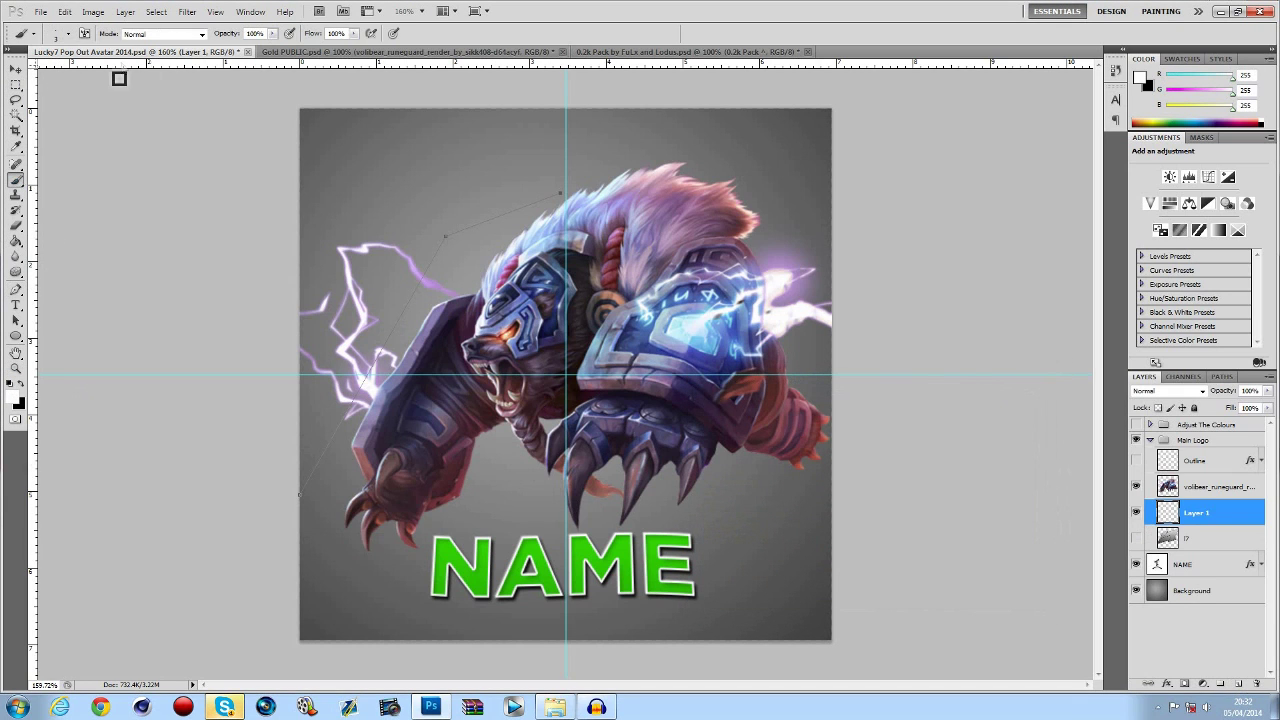
pyautogui.click(68, 33)
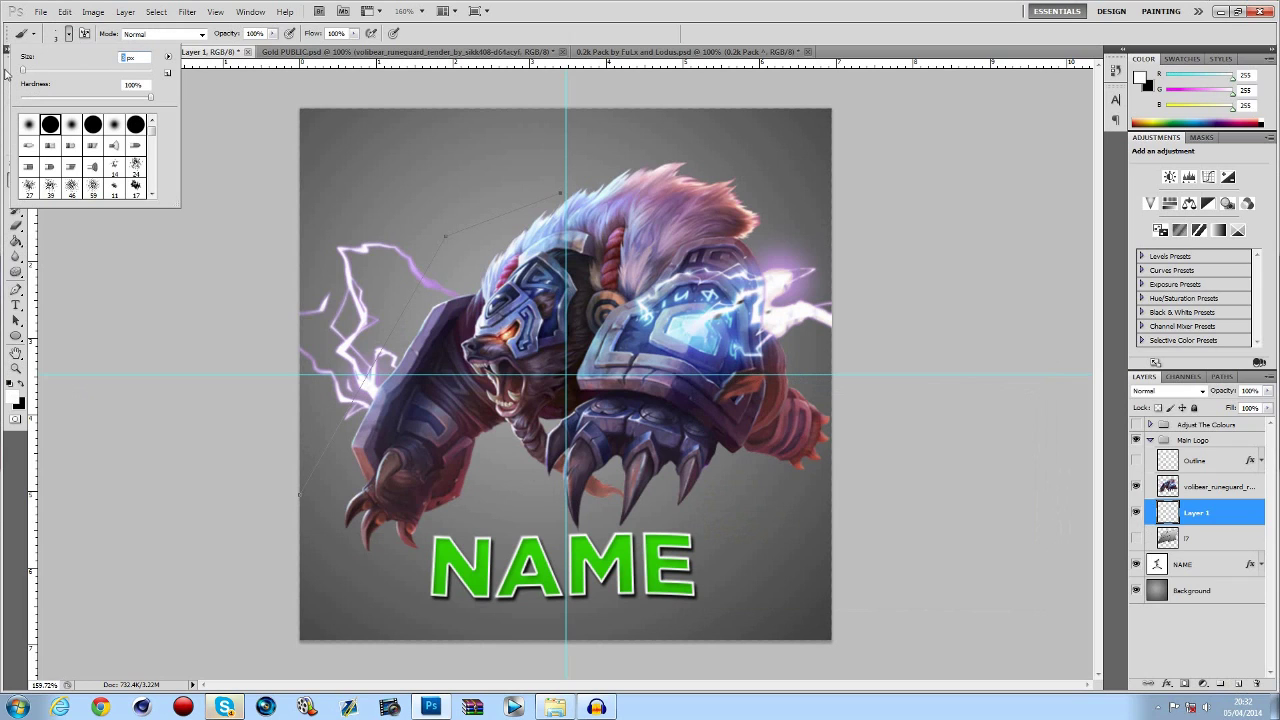
pyautogui.click(271, 146)
pyautogui.moveTo(336, 154); pyautogui.dragTo(388, 153)
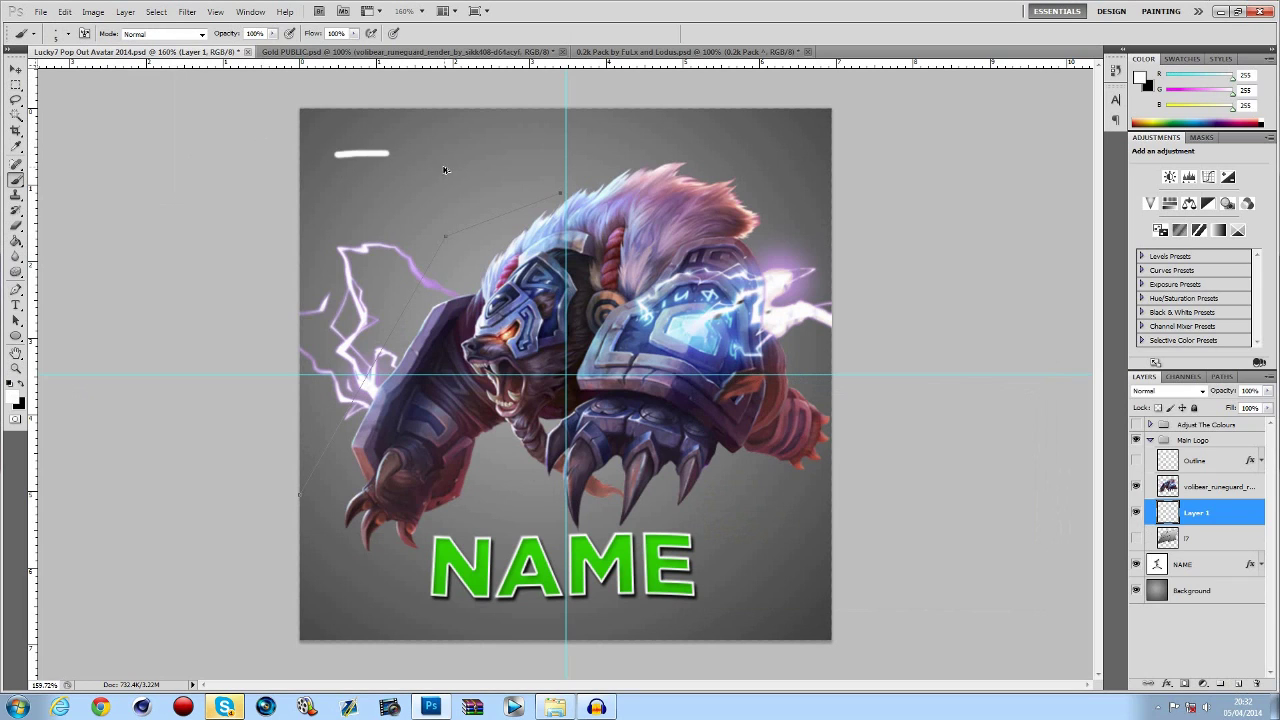
pyautogui.hotkey('ctrl', 'z')
# Stroke the Pen path in white on the new layer, and show the l7 and Outline layers again.
pyautogui.click(16, 289)
pyautogui.rightClick(424, 212)
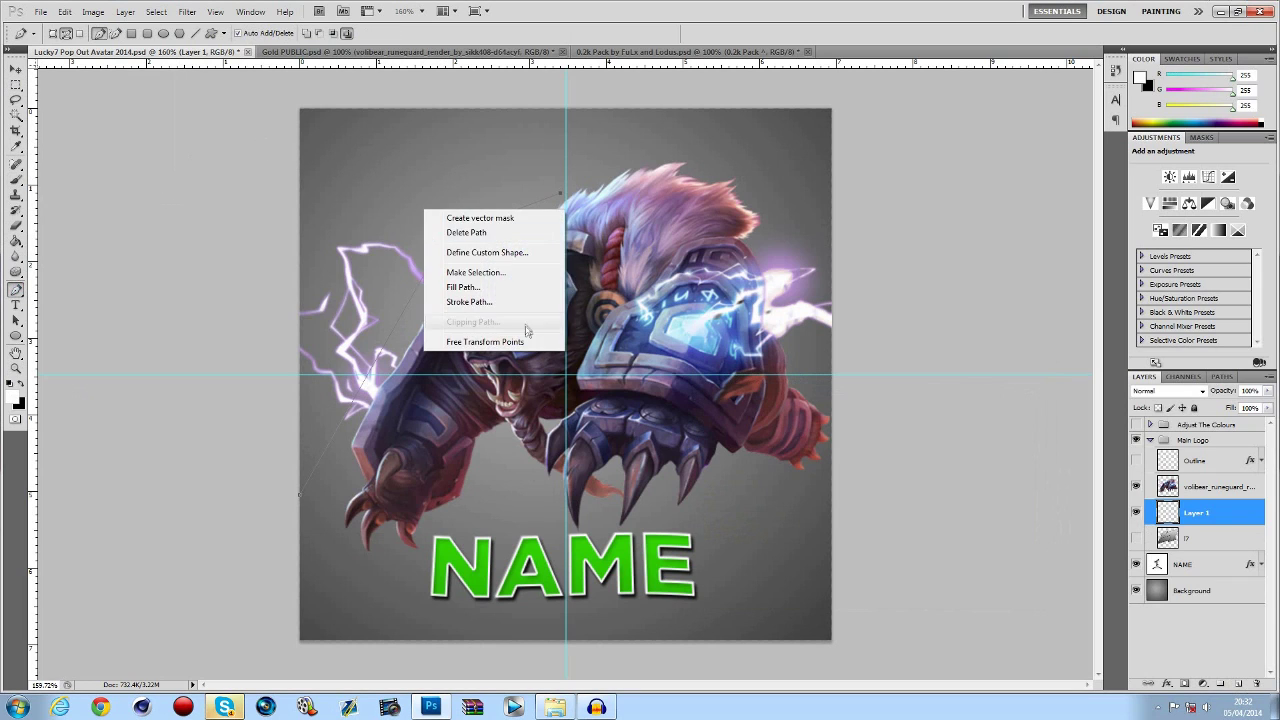
pyautogui.click(510, 302)
pyautogui.press('Return')
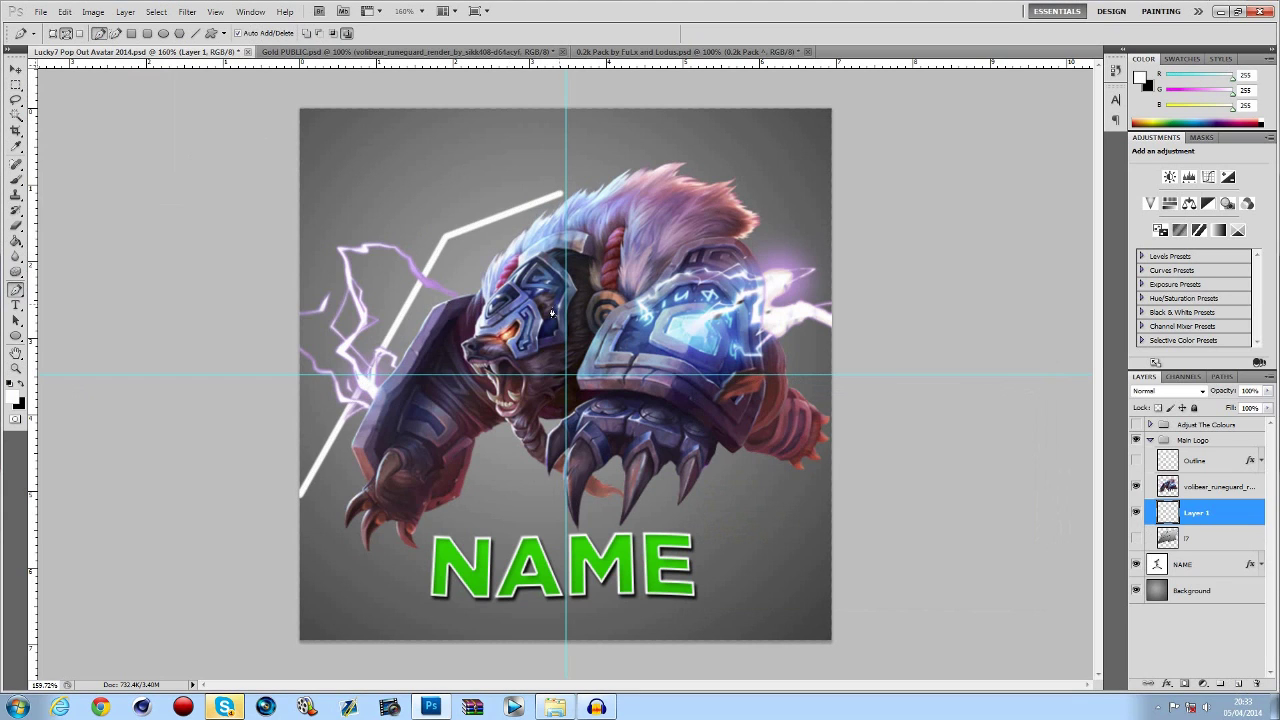
pyautogui.click(1136, 539)
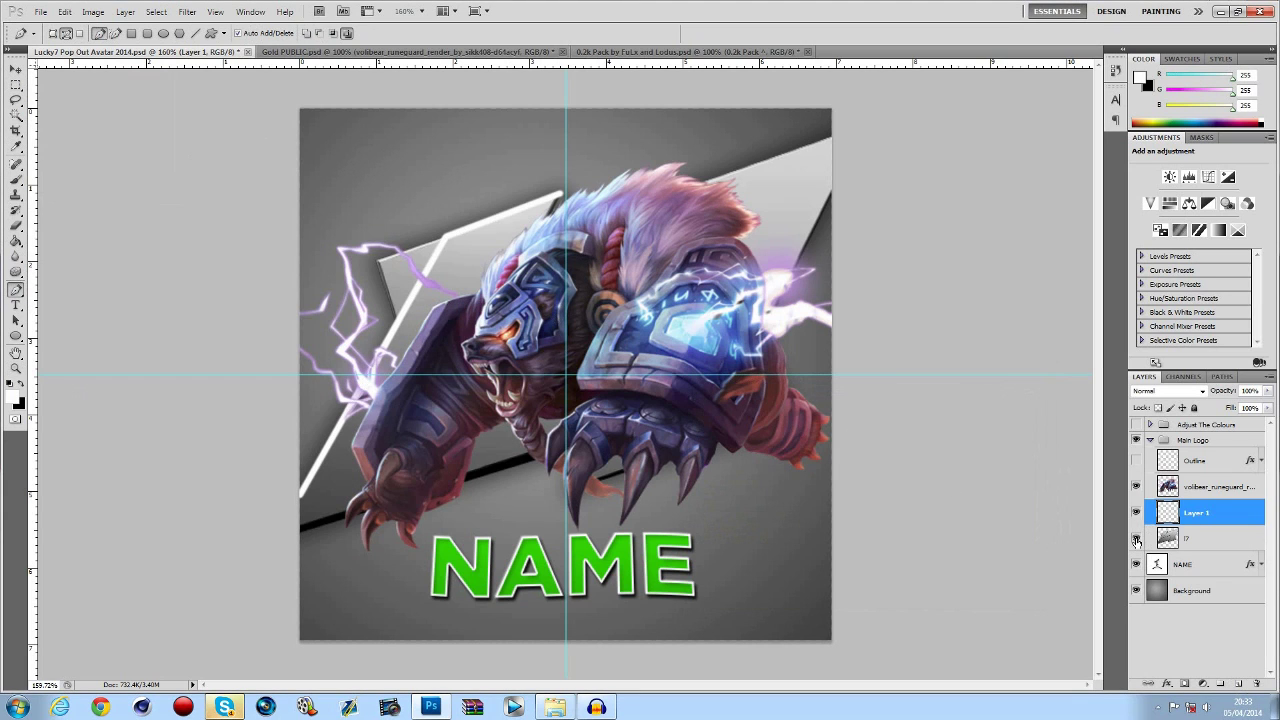
pyautogui.click(1136, 462)
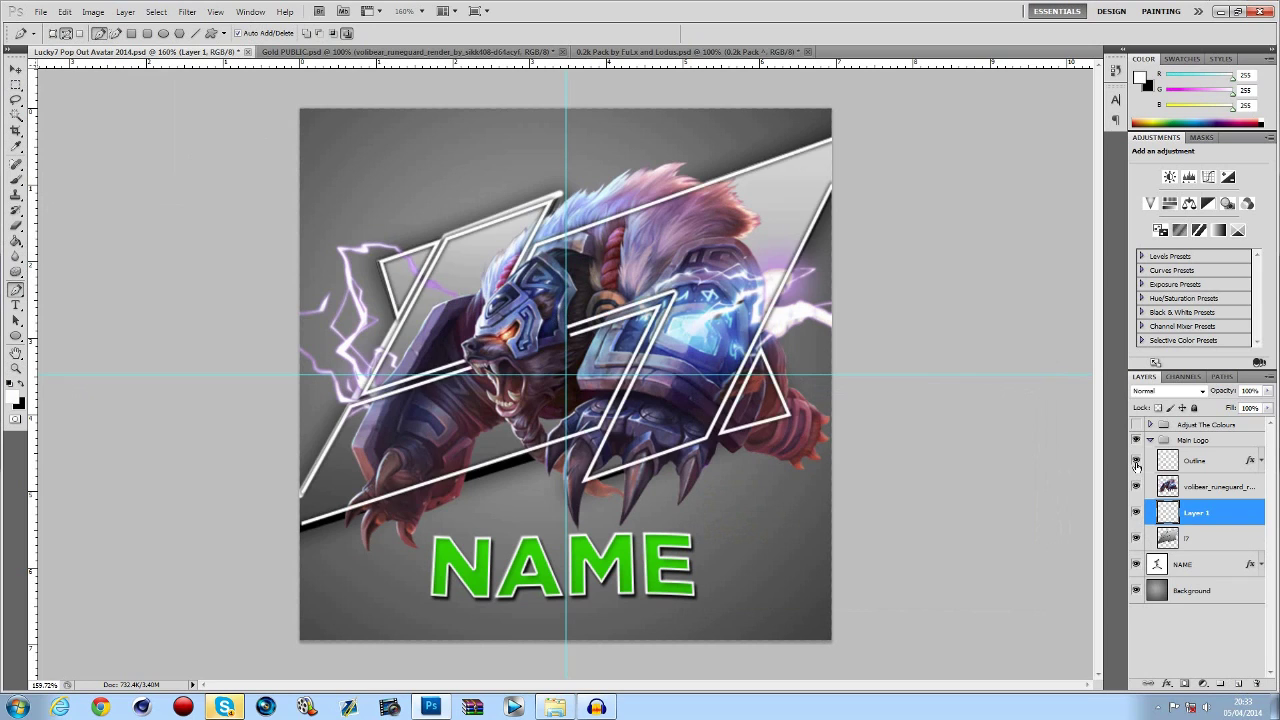
# Compare the logo with its outlines hidden, delete the stroked-path layer, and show the Outline layer again.
pyautogui.click(1136, 461)
pyautogui.click(1137, 511)
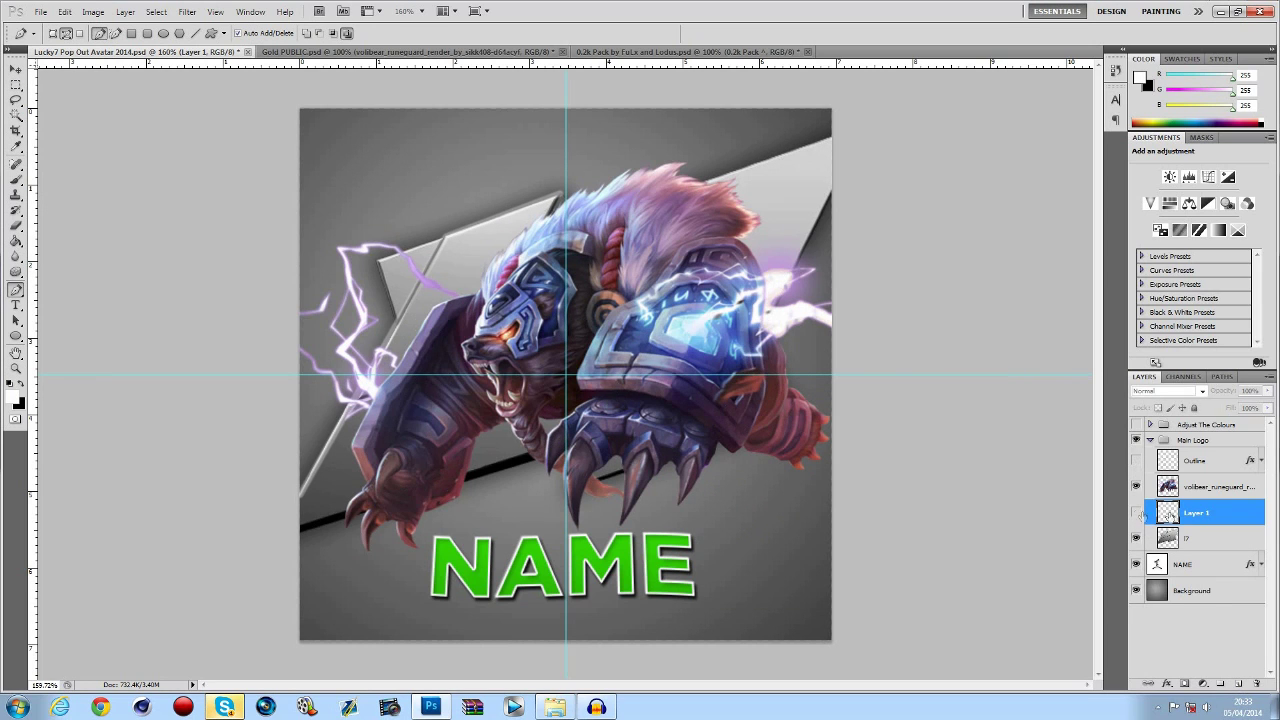
pyautogui.press('Delete')
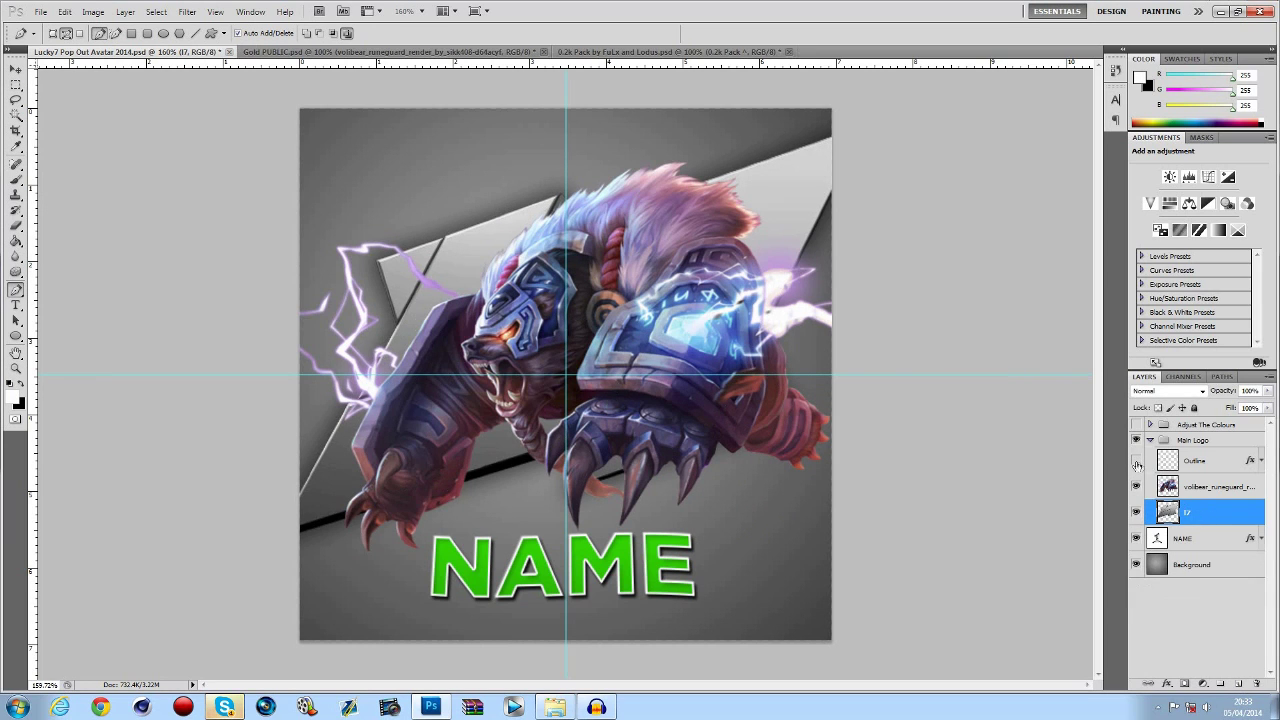
pyautogui.click(1137, 462)
# Apply a Ripple distortion to the Outline layer with an amount of about 117% and Medium size.
pyautogui.click(1200, 460)
pyautogui.click(15, 68)
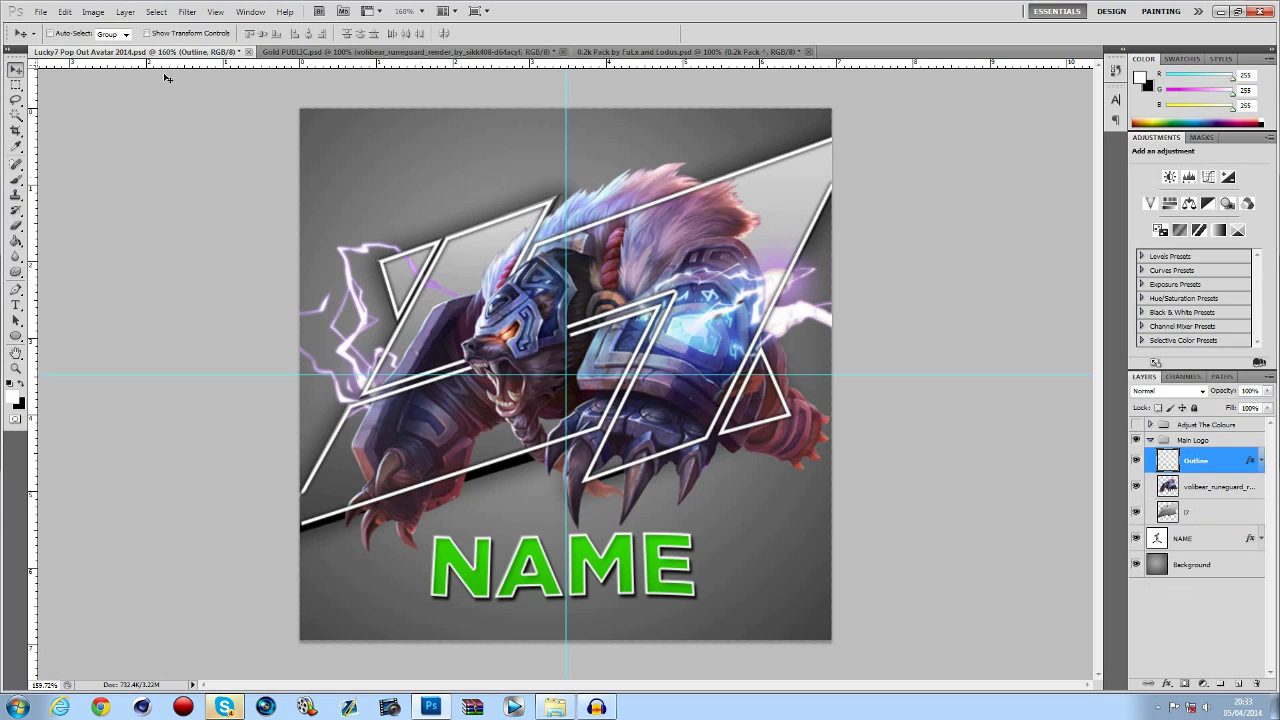
pyautogui.click(186, 12)
pyautogui.moveTo(218, 168)
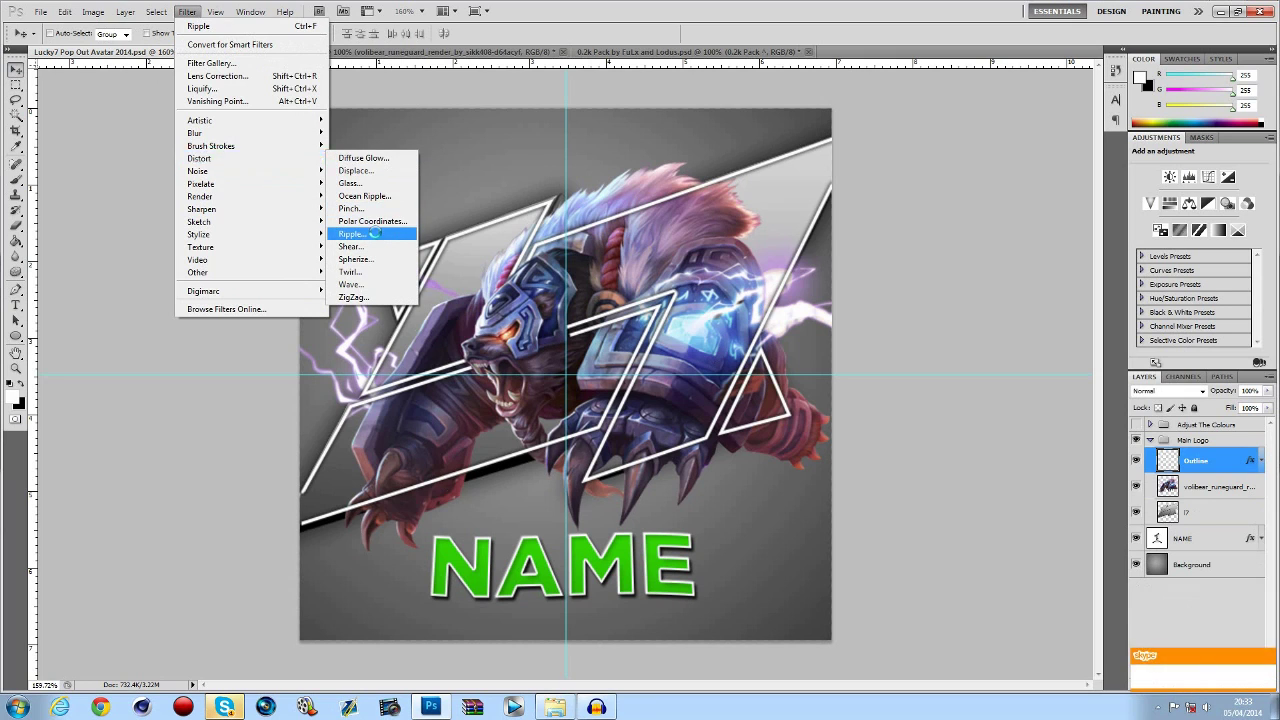
pyautogui.click(374, 233)
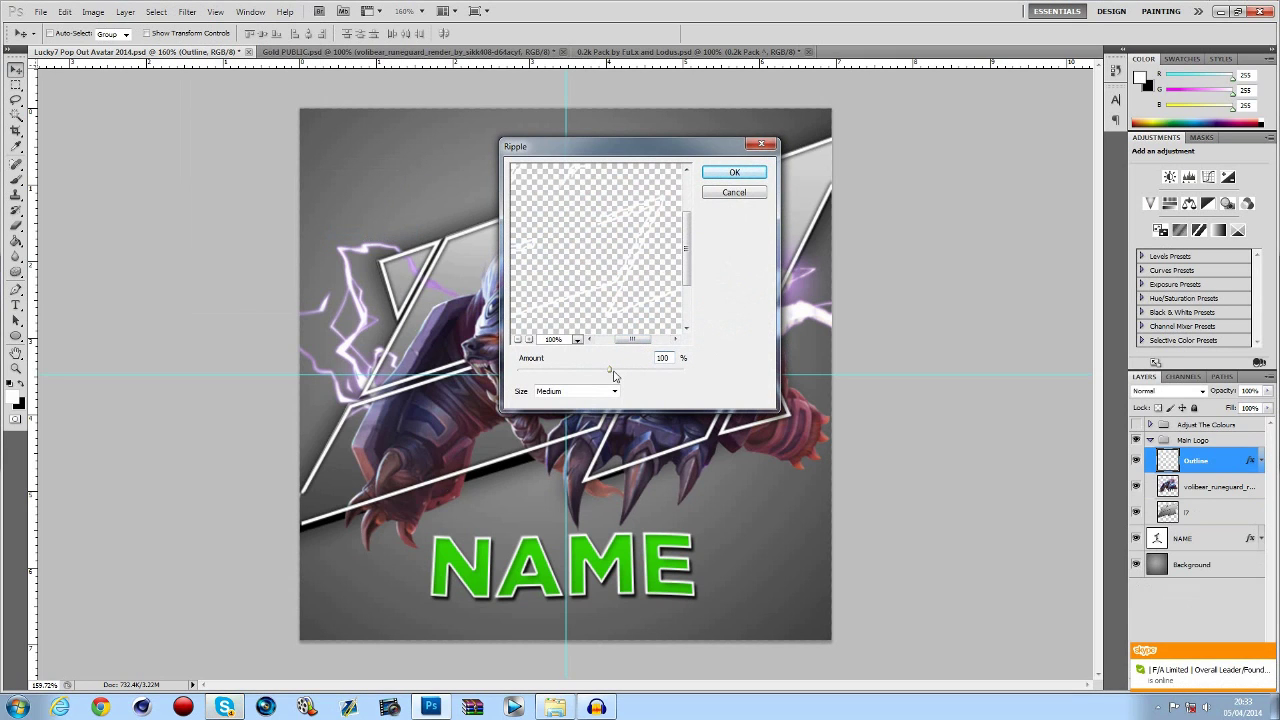
pyautogui.moveTo(608, 374); pyautogui.dragTo(616, 373)
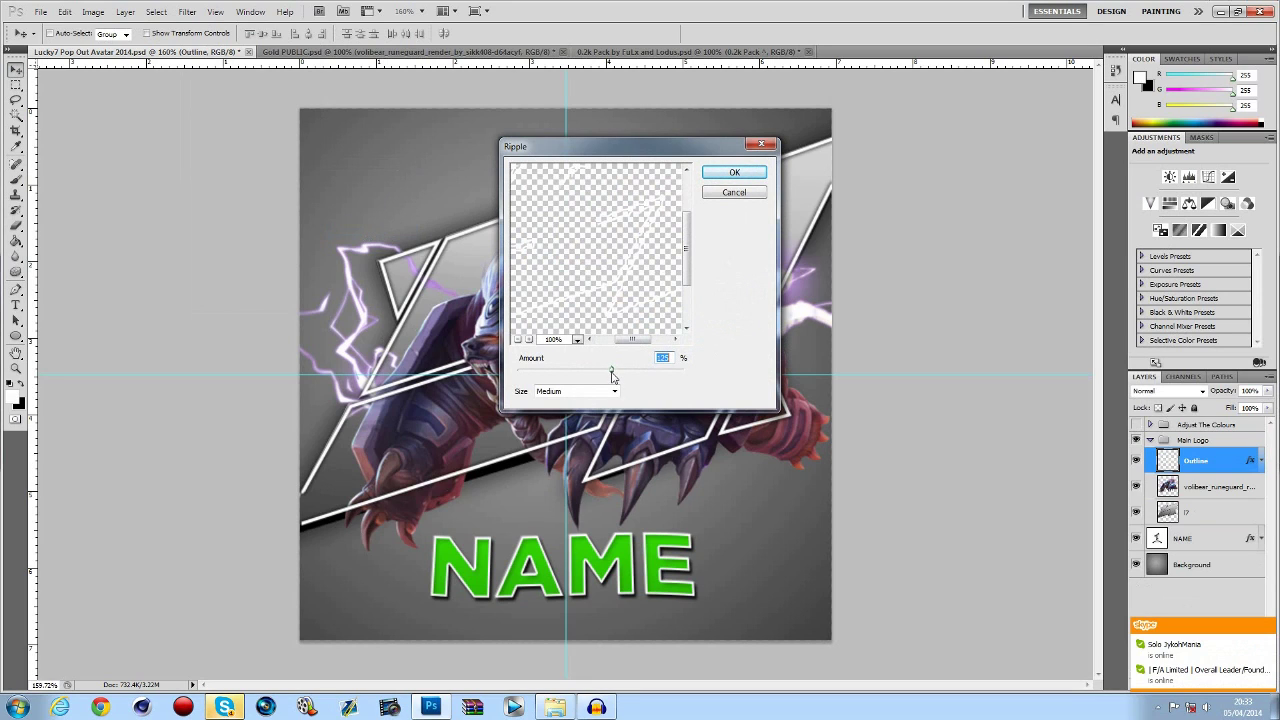
pyautogui.click(734, 172)
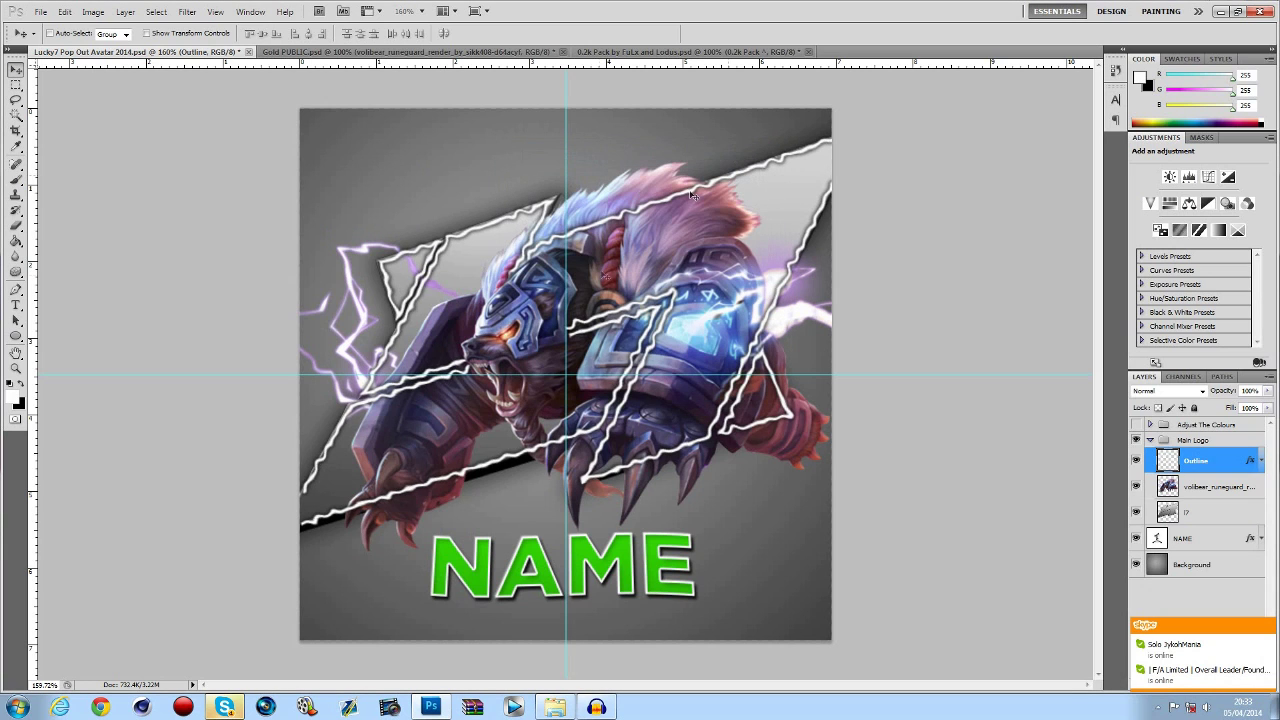
# Apply a Medium-size Ripple distortion to the bear render layer, using a slightly lower amount than on the outline.
pyautogui.scroll(-3, 596, 304)
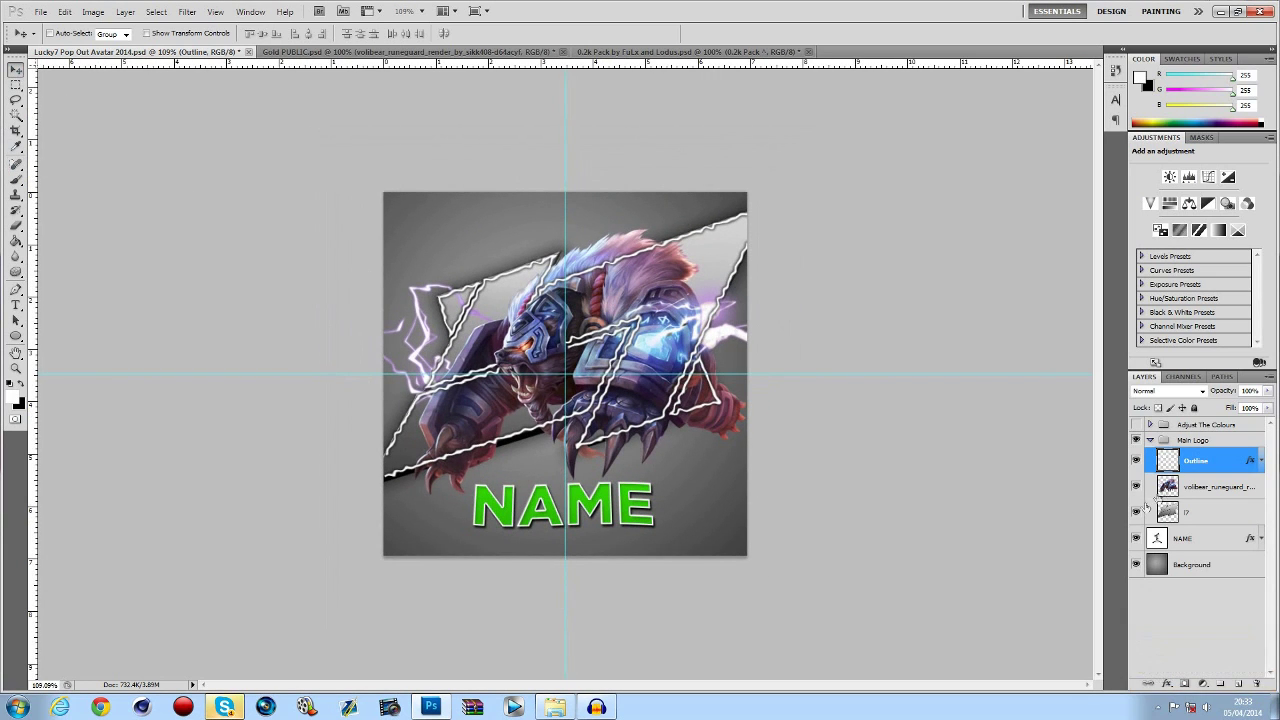
pyautogui.click(1175, 492)
pyautogui.rightClick(1178, 494)
pyautogui.click(1180, 499)
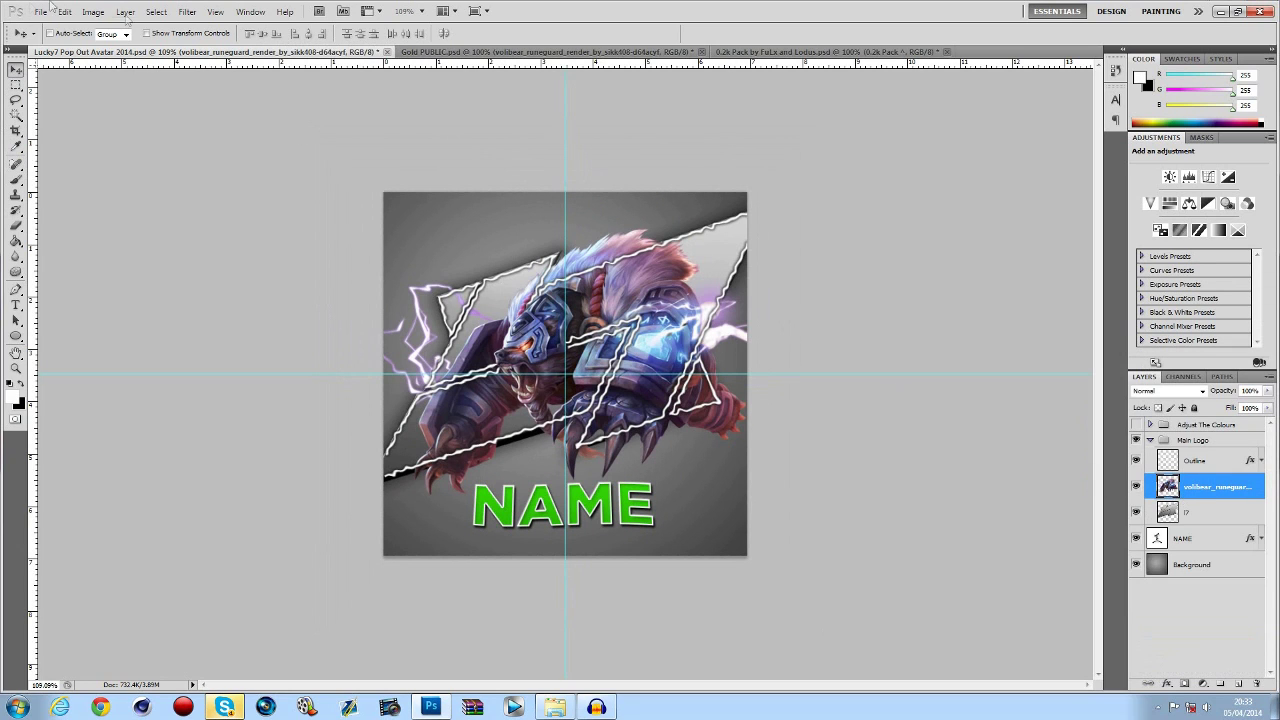
pyautogui.click(187, 11)
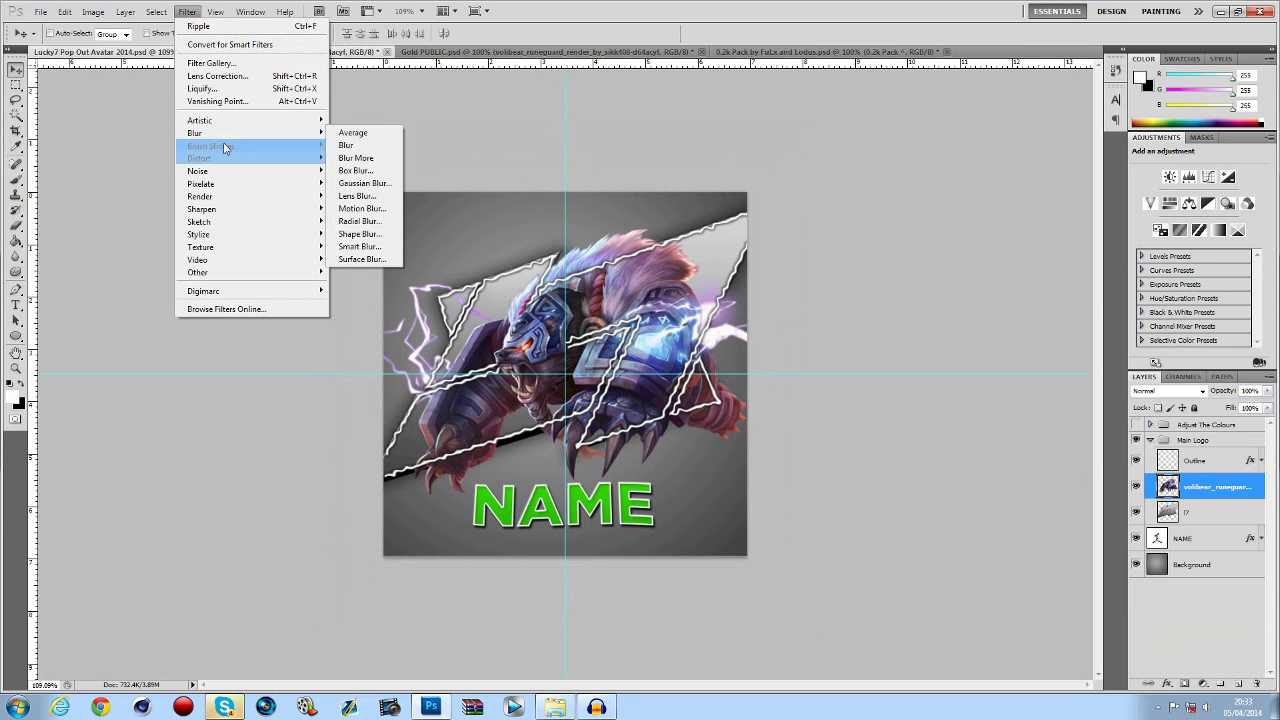
pyautogui.moveTo(215, 158)
pyautogui.click(370, 235)
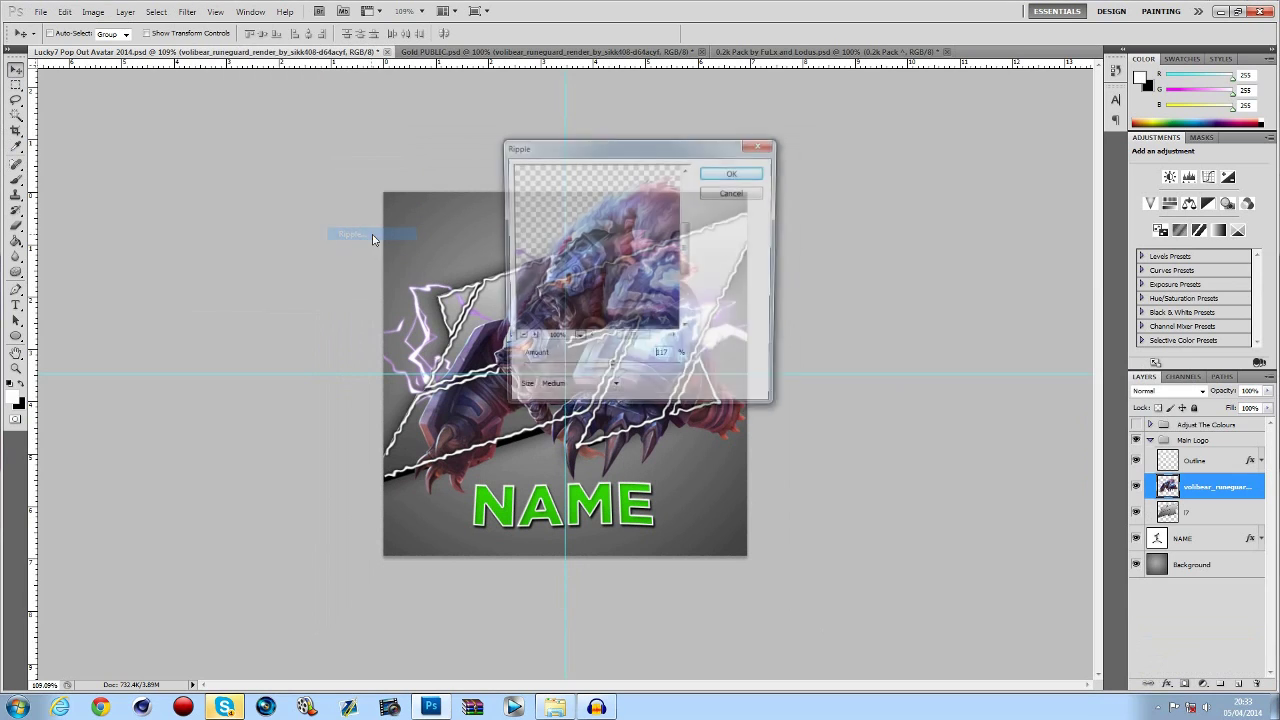
pyautogui.moveTo(613, 373)
pyautogui.mouseDown()
pyautogui.moveTo(680, 370)
pyautogui.moveTo(535, 369)
pyautogui.moveTo(609, 373)
pyautogui.mouseUp()
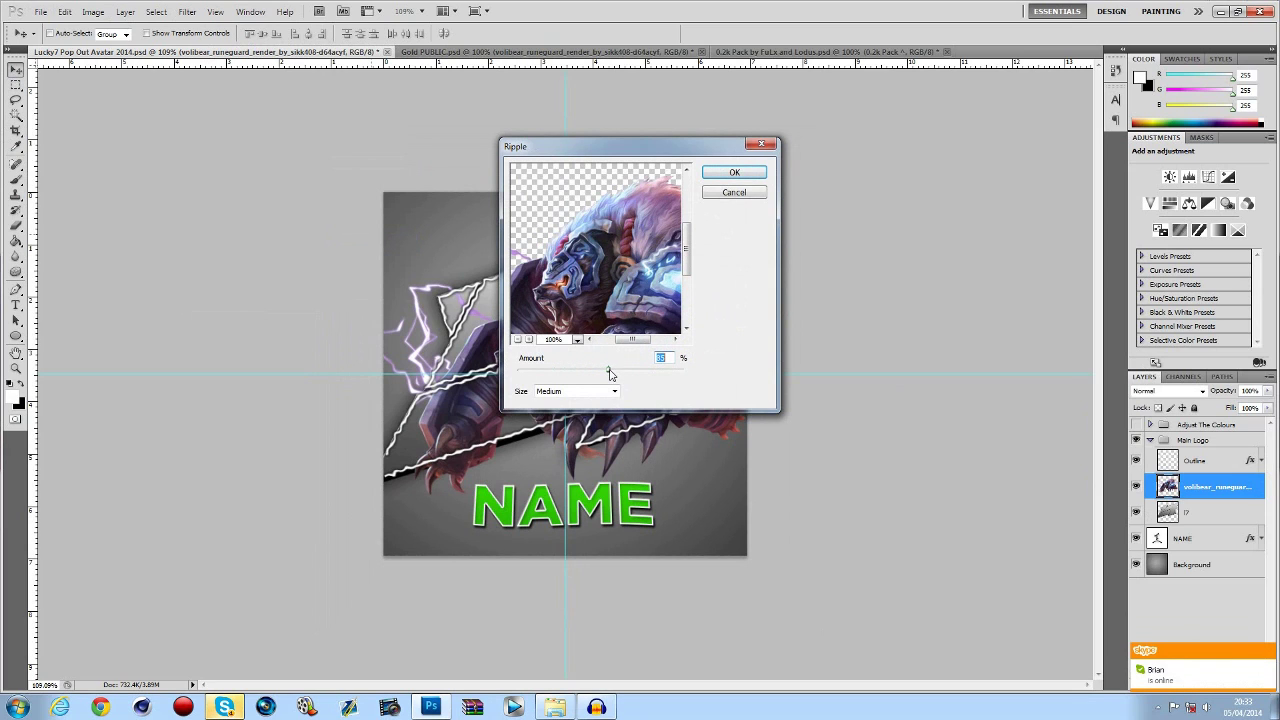
pyautogui.click(731, 175)
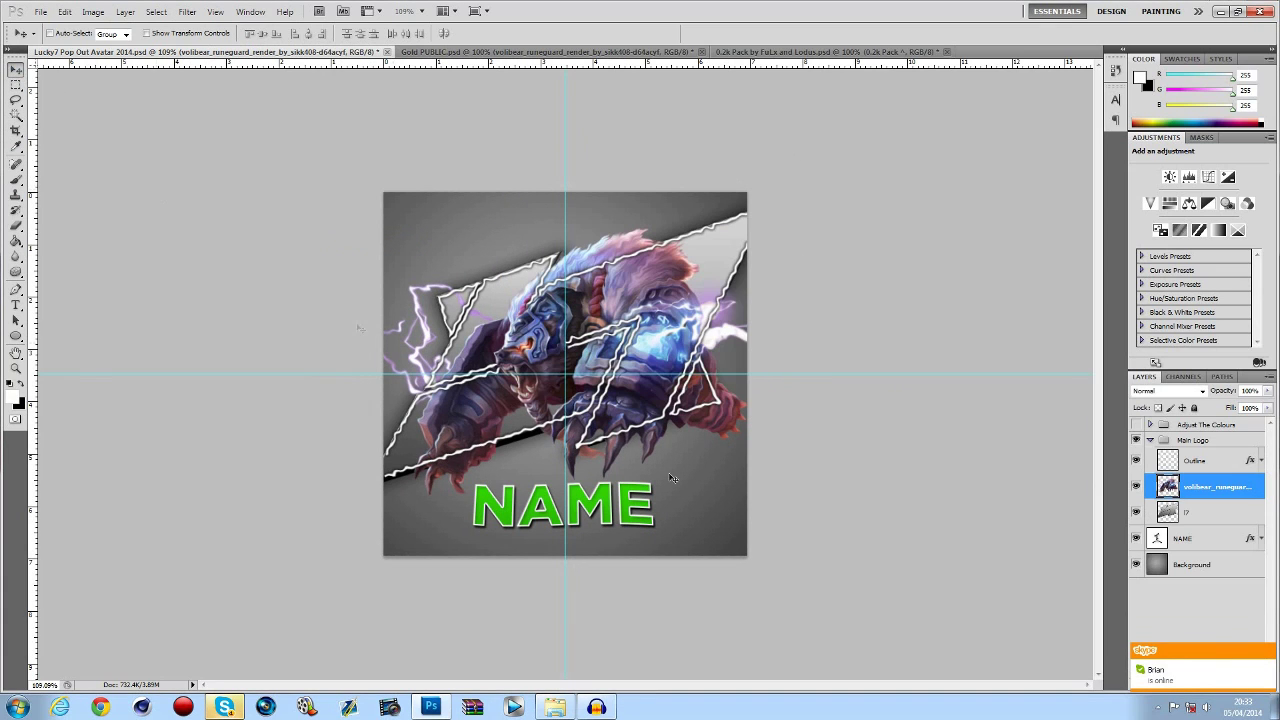
# Trace a closed Pen path along the logo's slanted right edge and around the part of the render that sticks out beyond it.
pyautogui.hotkey('ctrl', '+')
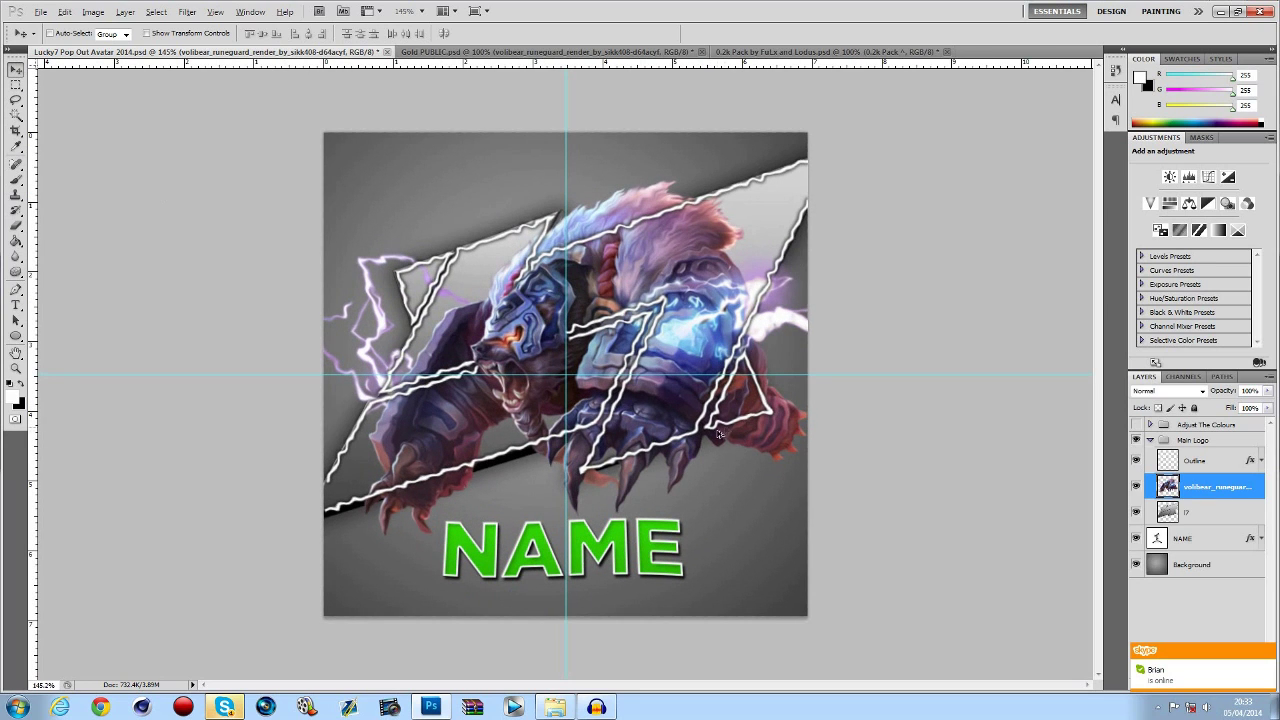
pyautogui.press('alt')
pyautogui.click(15, 289)
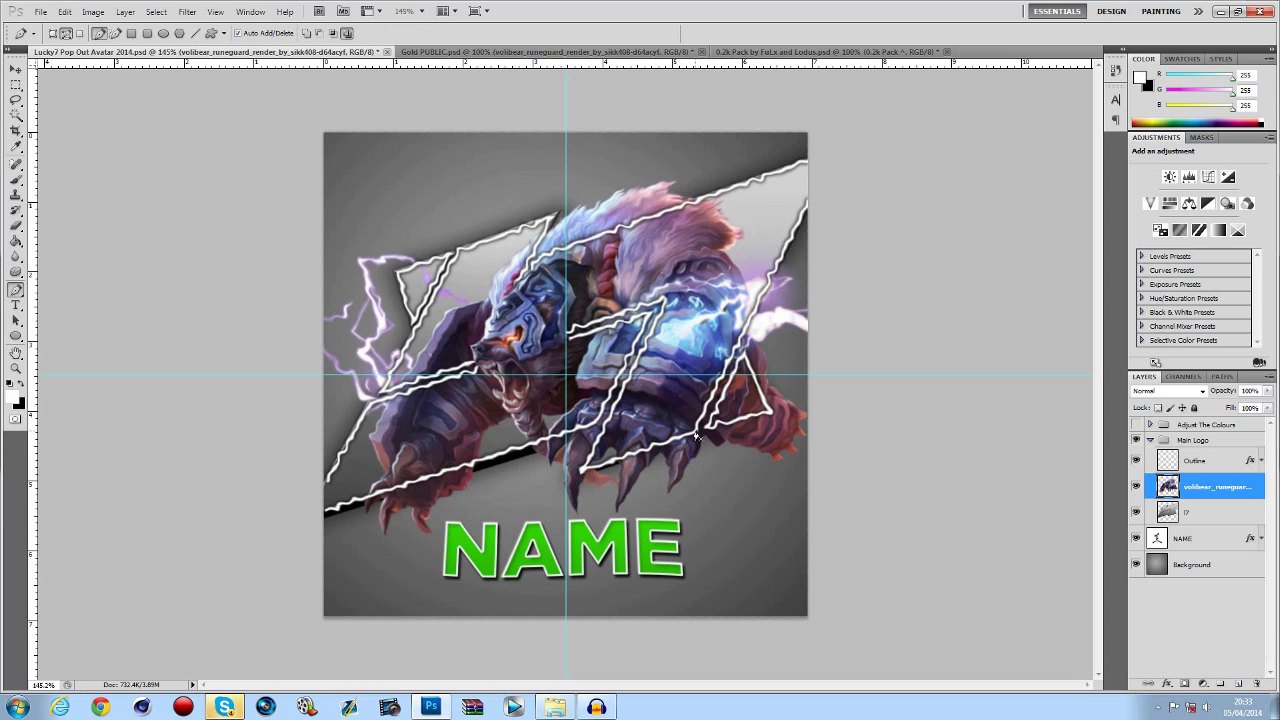
pyautogui.scroll(2, 697, 435)
pyautogui.press('alt')
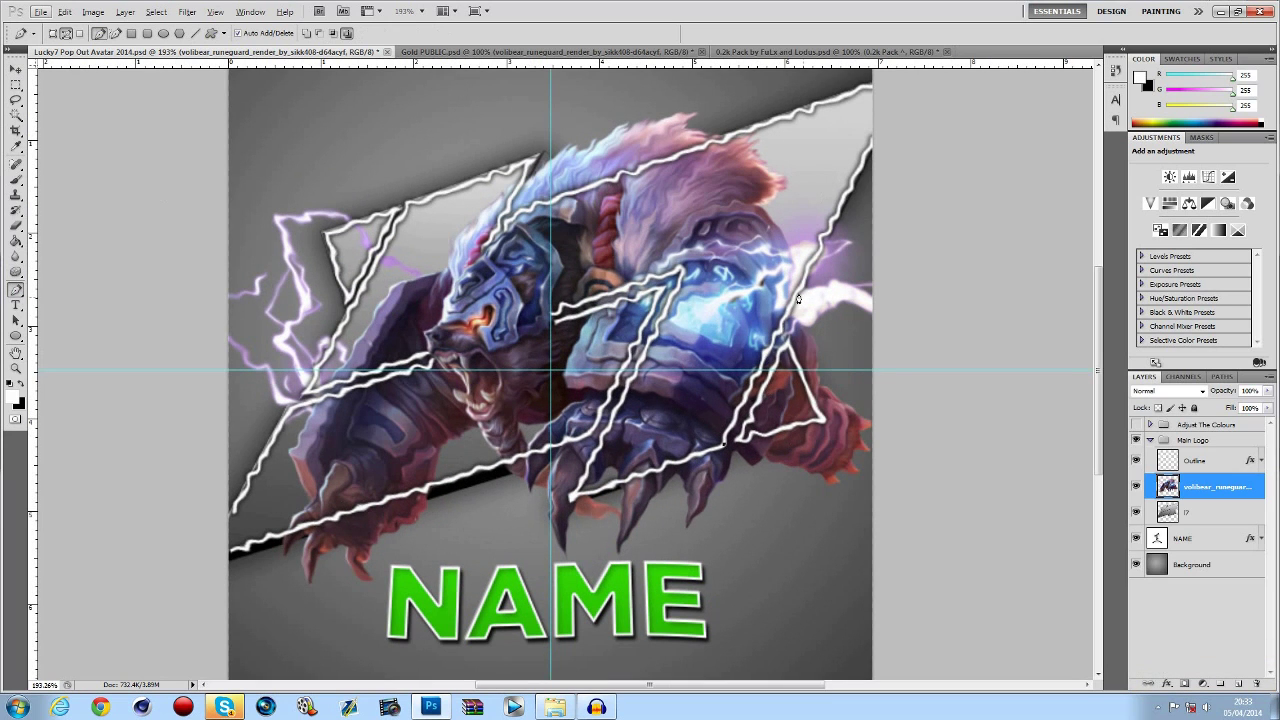
pyautogui.moveTo(800, 289); pyautogui.dragTo(820, 256)
pyautogui.press('alt')
pyautogui.moveTo(834, 220); pyautogui.dragTo(842, 216)
pyautogui.click(888, 230)
pyautogui.click(968, 317)
pyautogui.click(958, 440)
pyautogui.click(900, 564)
pyautogui.click(790, 577)
pyautogui.click(728, 452)
# Convert the Pen path to a selection, delete the render area inside it, and deselect.
pyautogui.rightClick(813, 436)
pyautogui.click(845, 498)
pyautogui.press('Return')
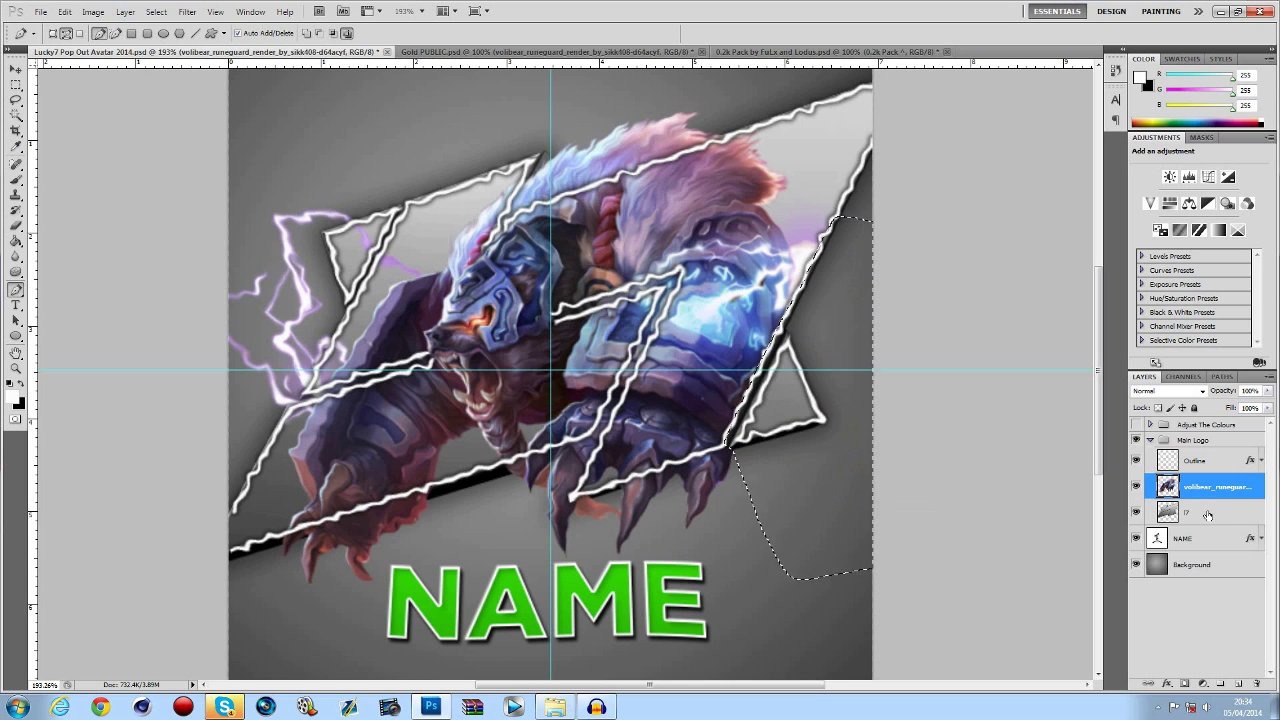
pyautogui.press('Delete')
pyautogui.hotkey('ctrl', 'd')
pyautogui.scroll(-3, 947, 494)
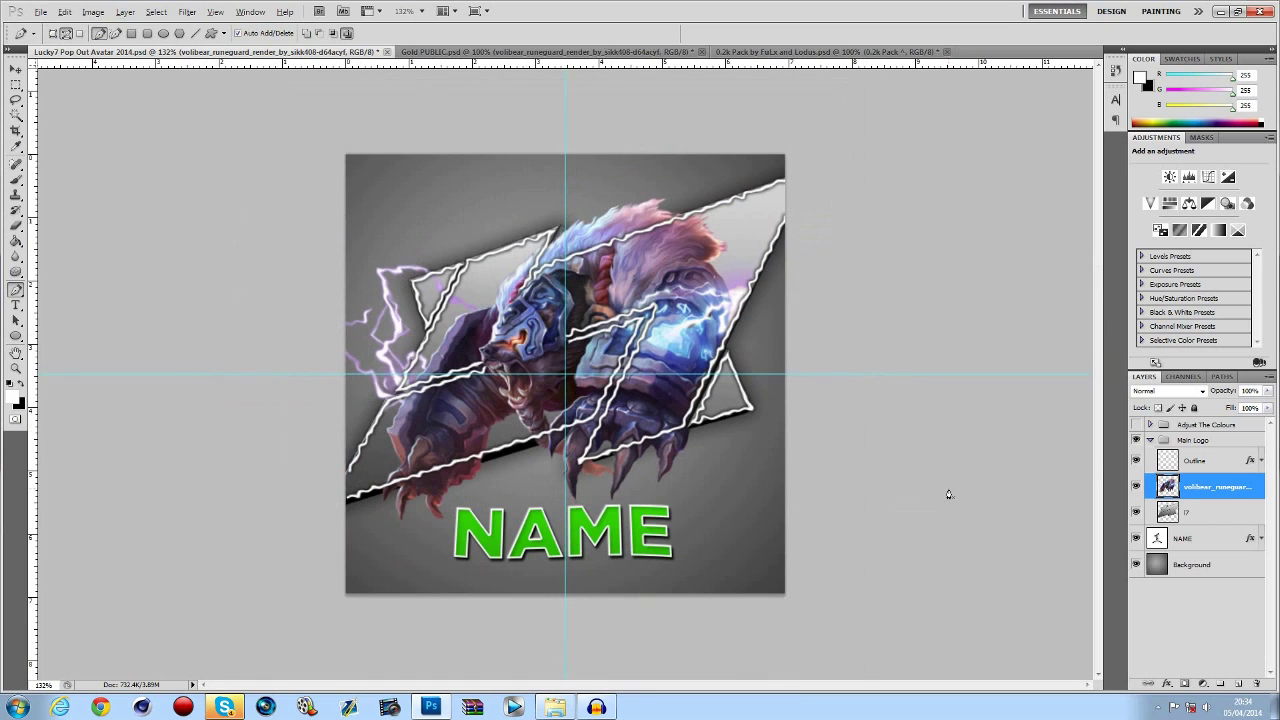
# Switch to Gold PUBLIC.psd, hide its bear render, and expand the Game Stocks II group.
pyautogui.click(16, 69)
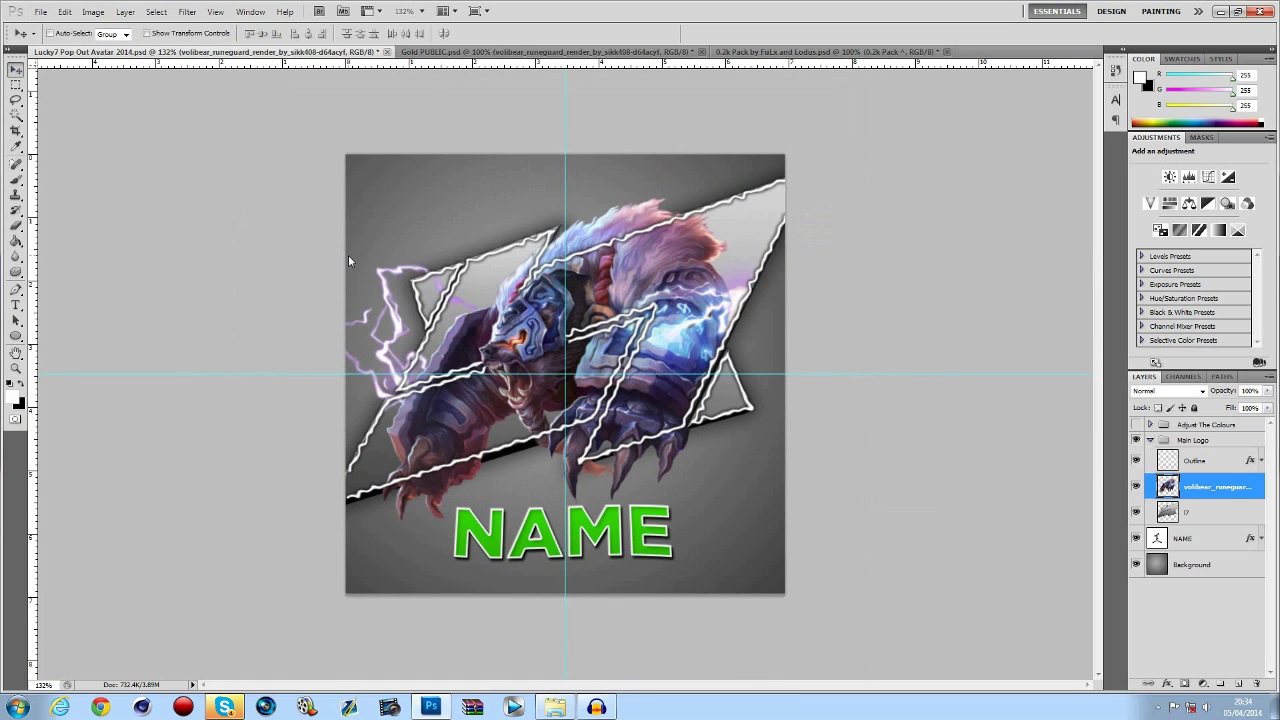
pyautogui.click(541, 53)
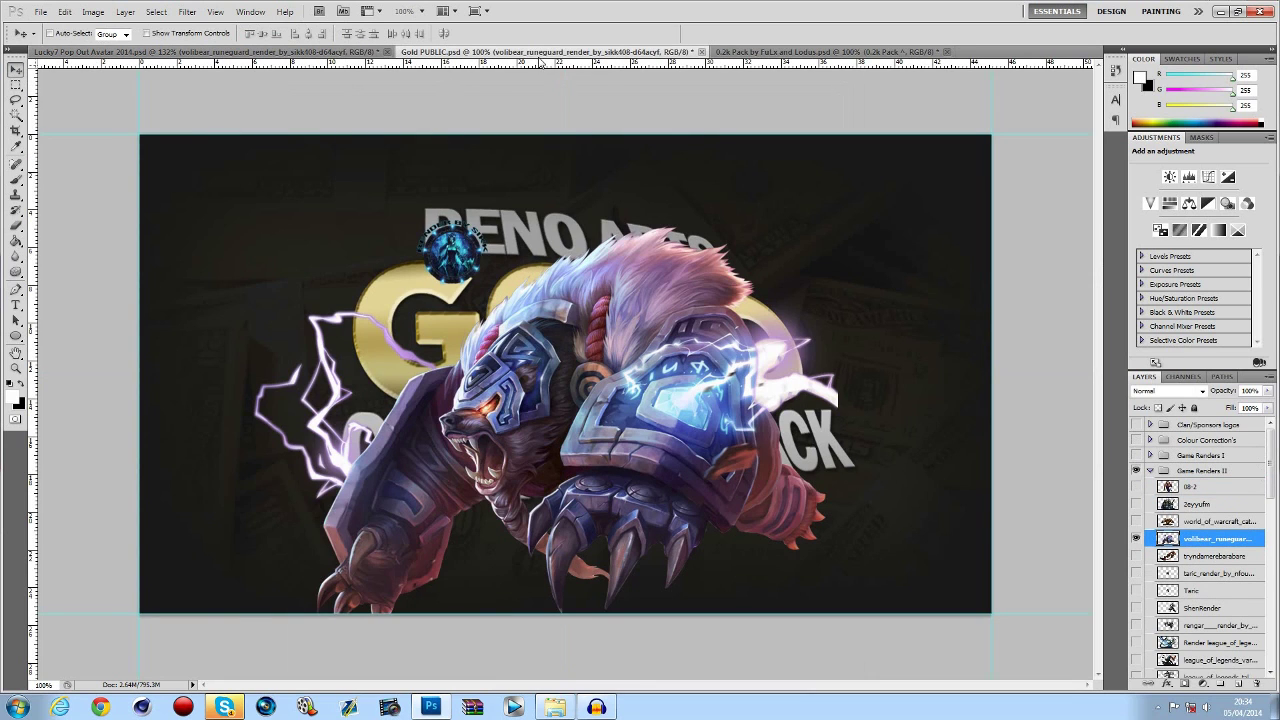
pyautogui.click(1136, 538)
pyautogui.scroll(-10, 1137, 525)
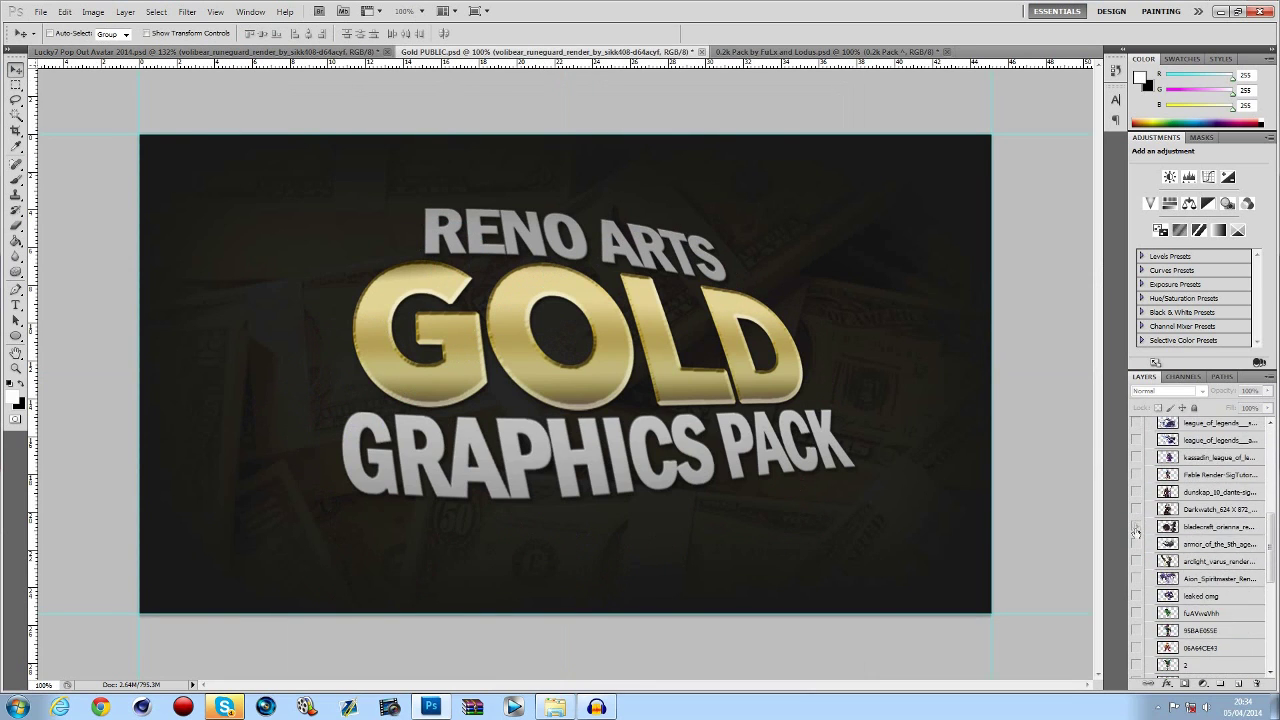
pyautogui.scroll(-5, 1140, 525)
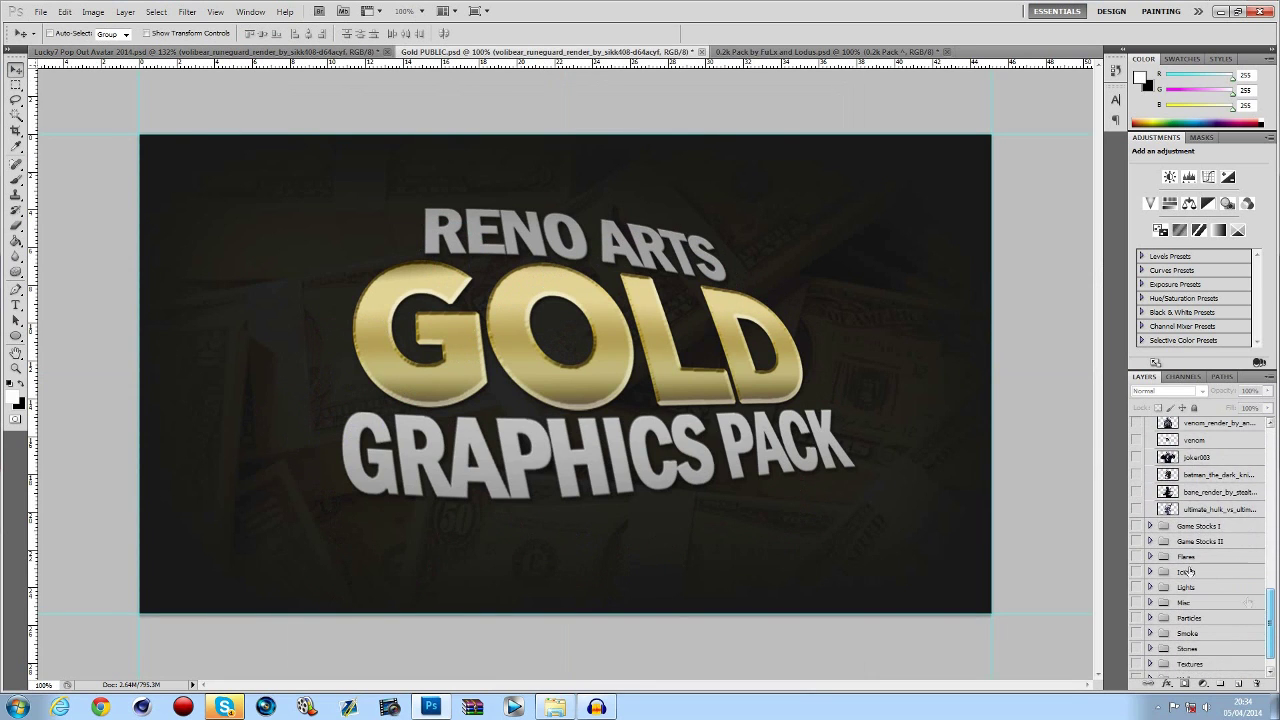
pyautogui.click(1149, 541)
pyautogui.scroll(-3, 1151, 555)
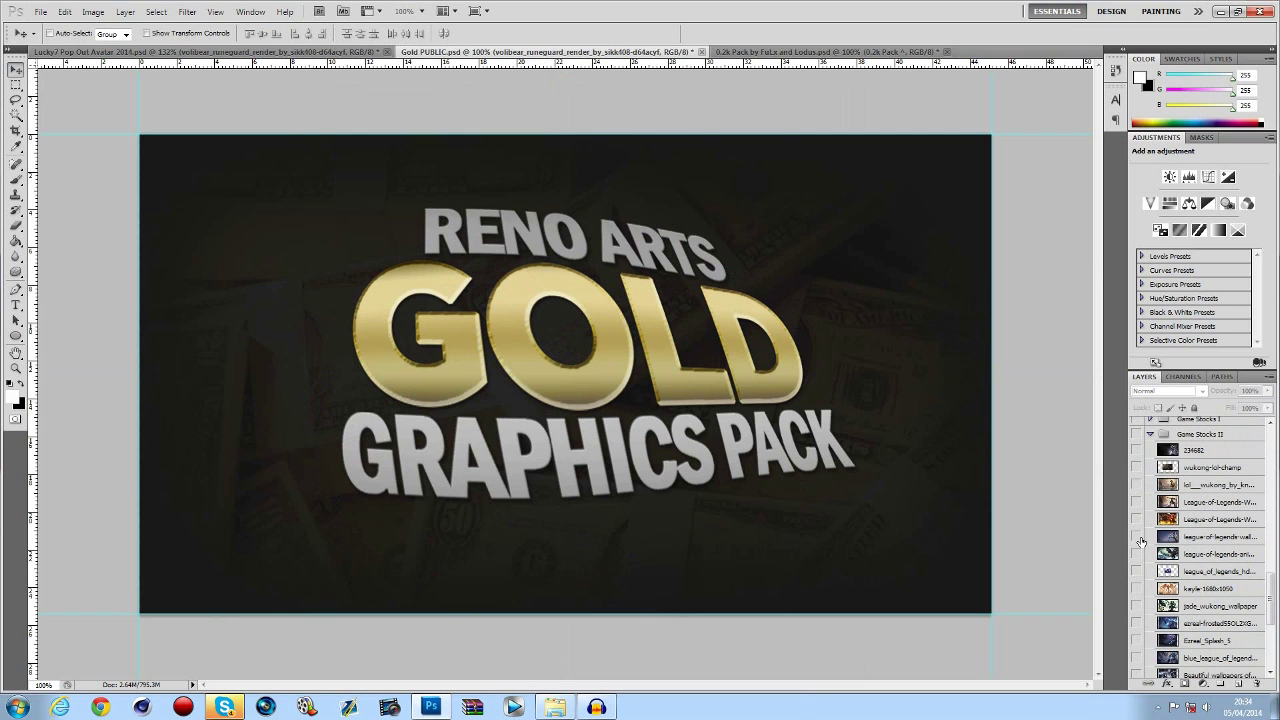
# Preview several wallpapers in Game Stocks II one at a time, hiding each again, to choose a background.
pyautogui.click(1139, 538)
pyautogui.click(1139, 538)
pyautogui.click(1136, 623)
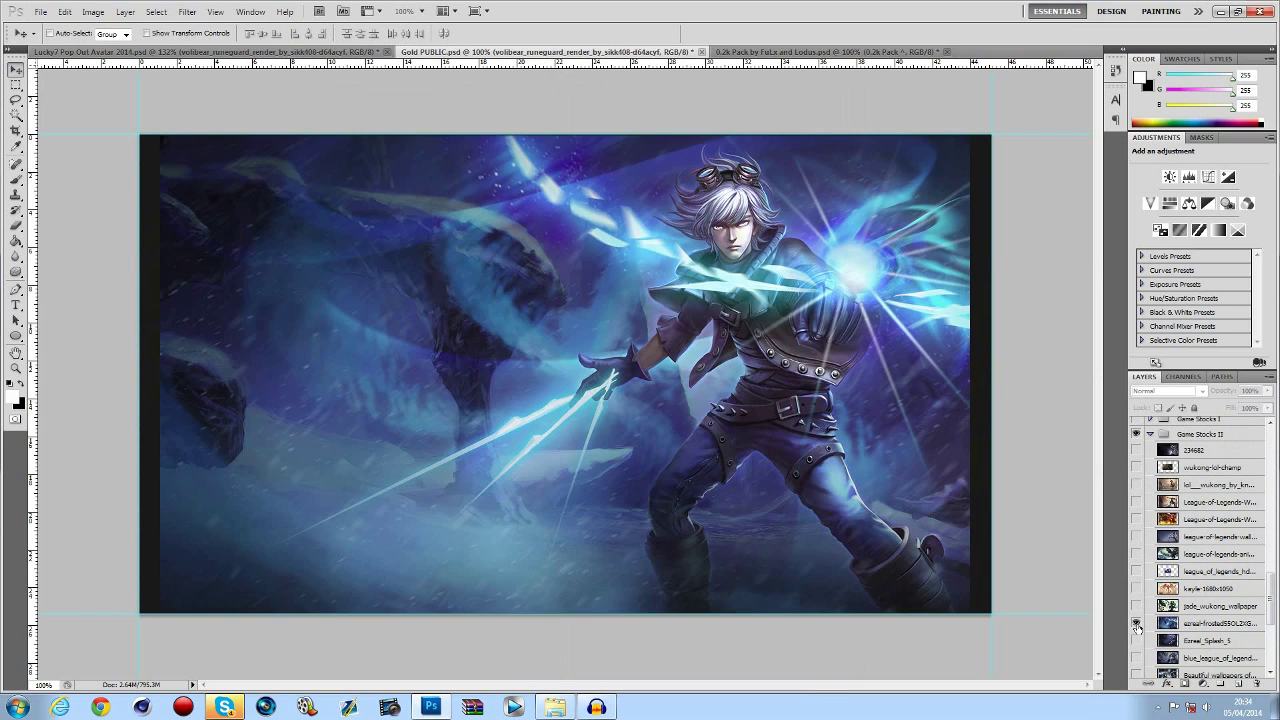
pyautogui.click(1136, 623)
pyautogui.click(1136, 640)
pyautogui.click(1136, 640)
pyautogui.scroll(-3, 1139, 650)
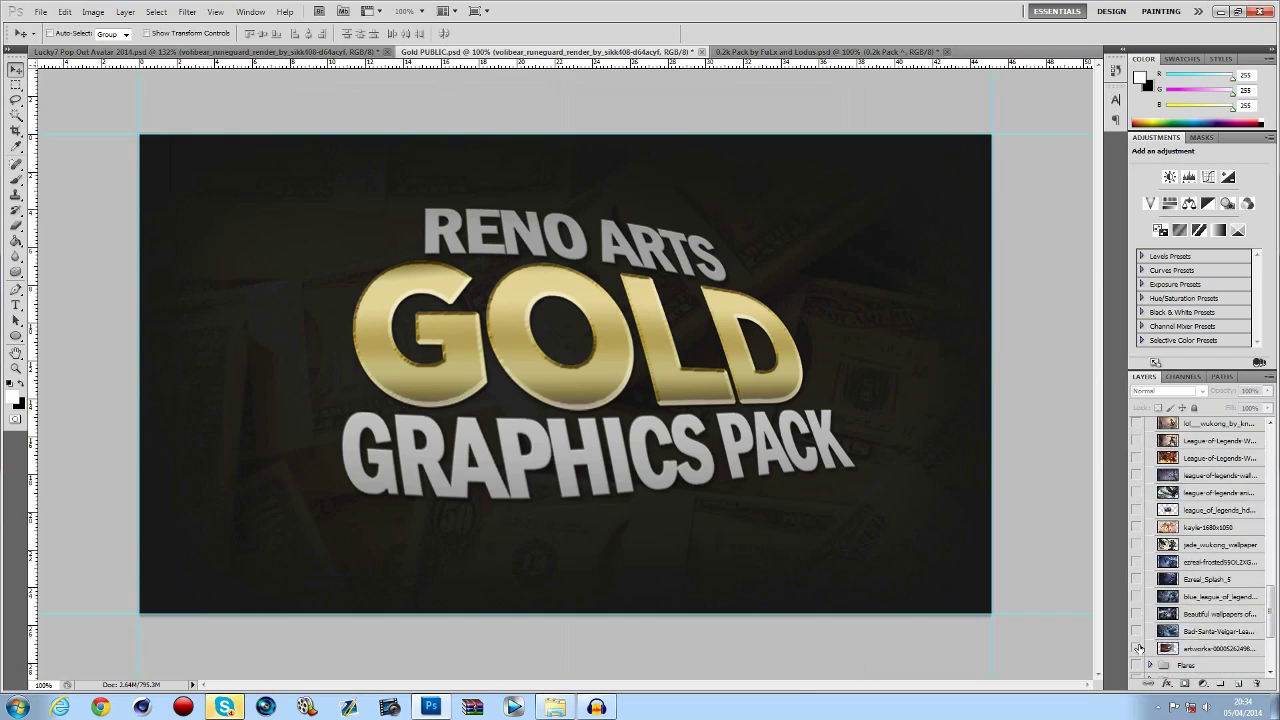
# Bring the Bad-Santa-Veigar wallpaper into the avatar document and shift it with Free Transform so its rocky area fills the canvas.
pyautogui.click(1136, 601)
pyautogui.click(1164, 602)
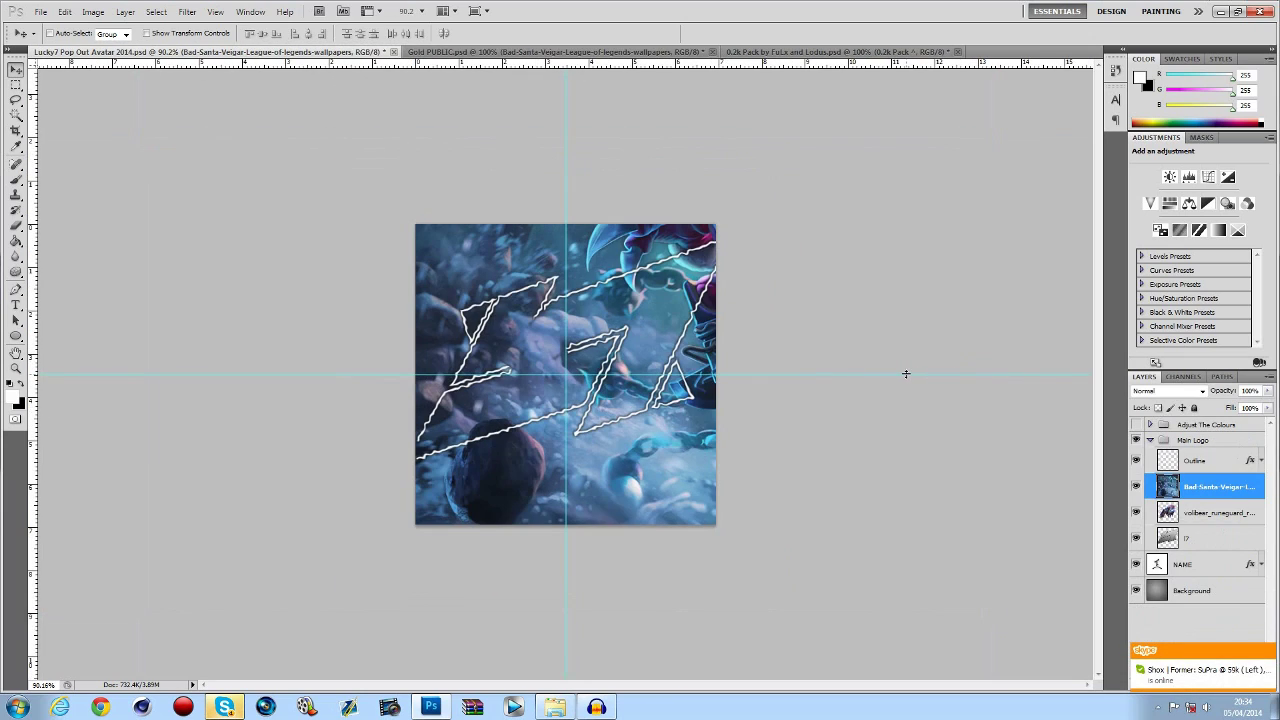
pyautogui.hotkey('ctrl', 't')
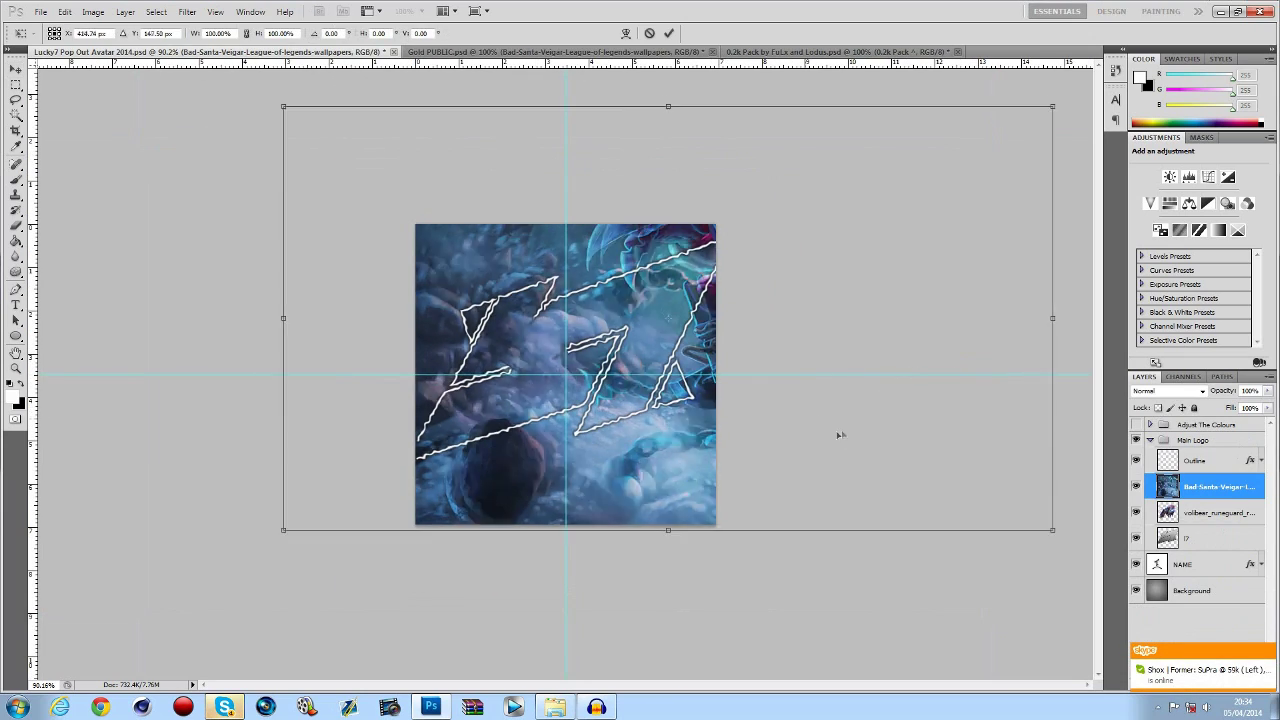
pyautogui.moveTo(879, 448); pyautogui.dragTo(927, 461)
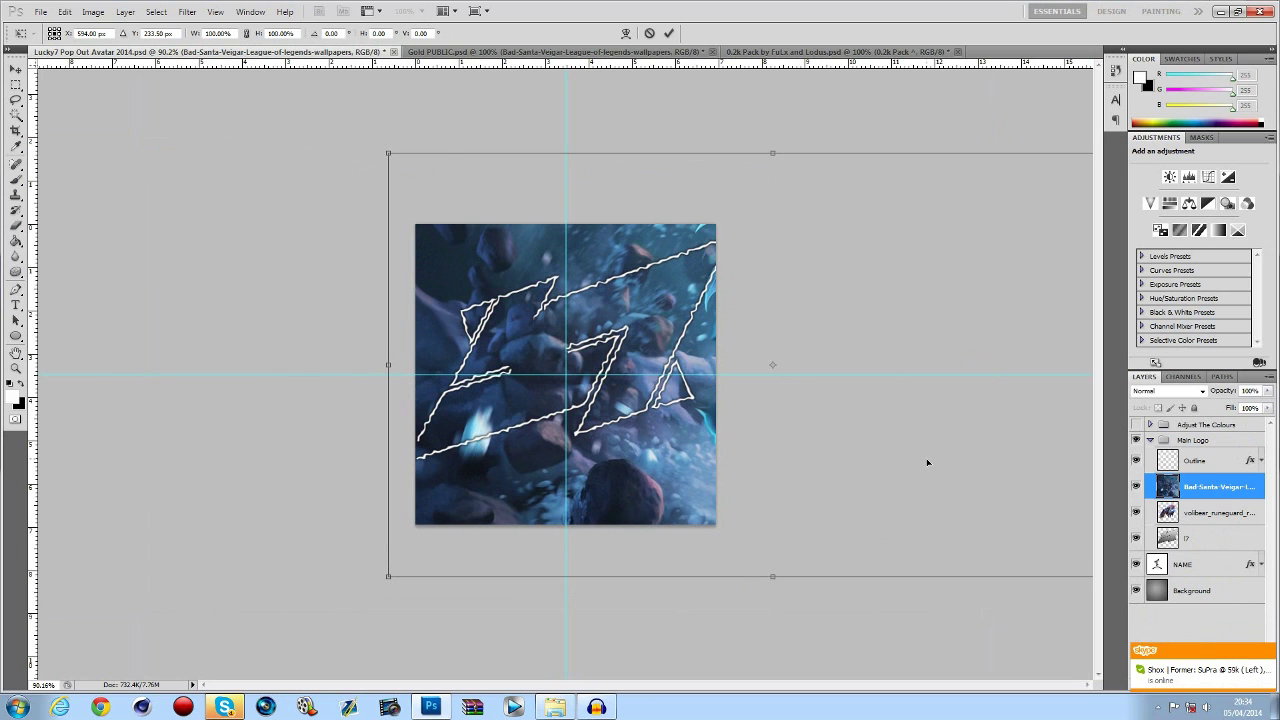
pyautogui.press('Return')
# Move the wallpaper layer out of the Main Logo group to below the NAME layer and reduce its opacity to 69%.
pyautogui.moveTo(1218, 498); pyautogui.dragTo(1214, 550)
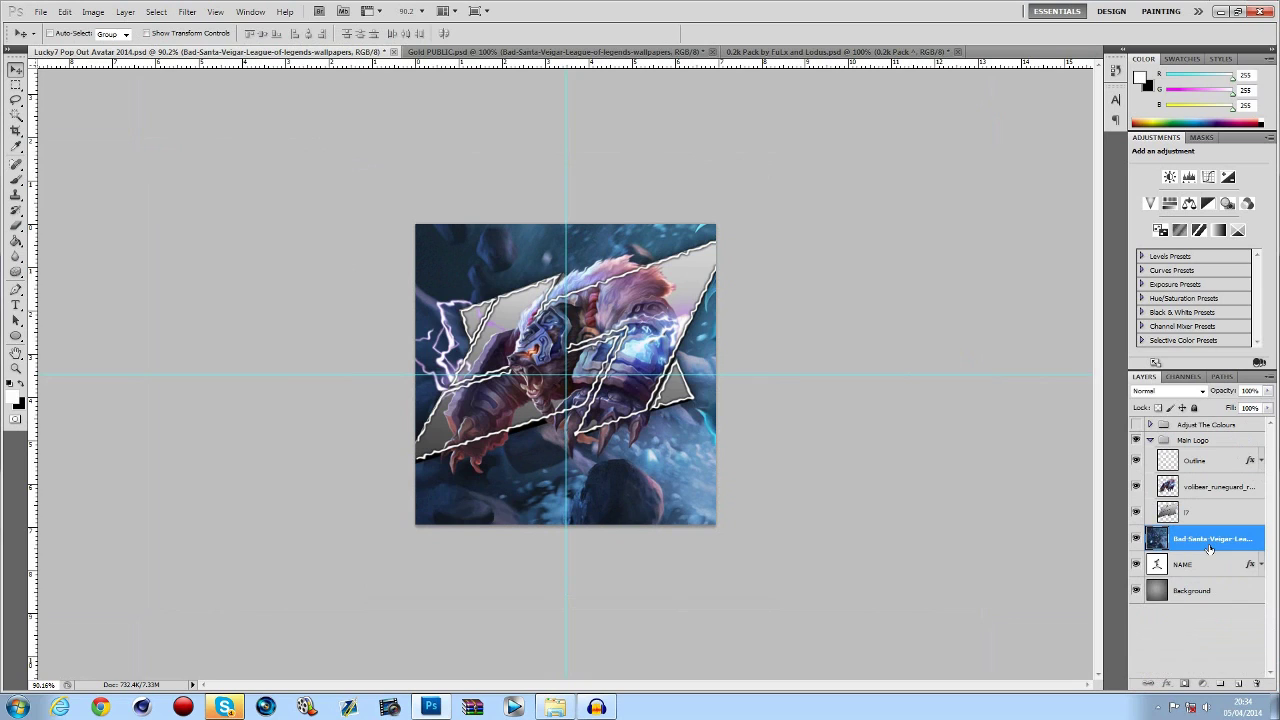
pyautogui.click(1267, 391)
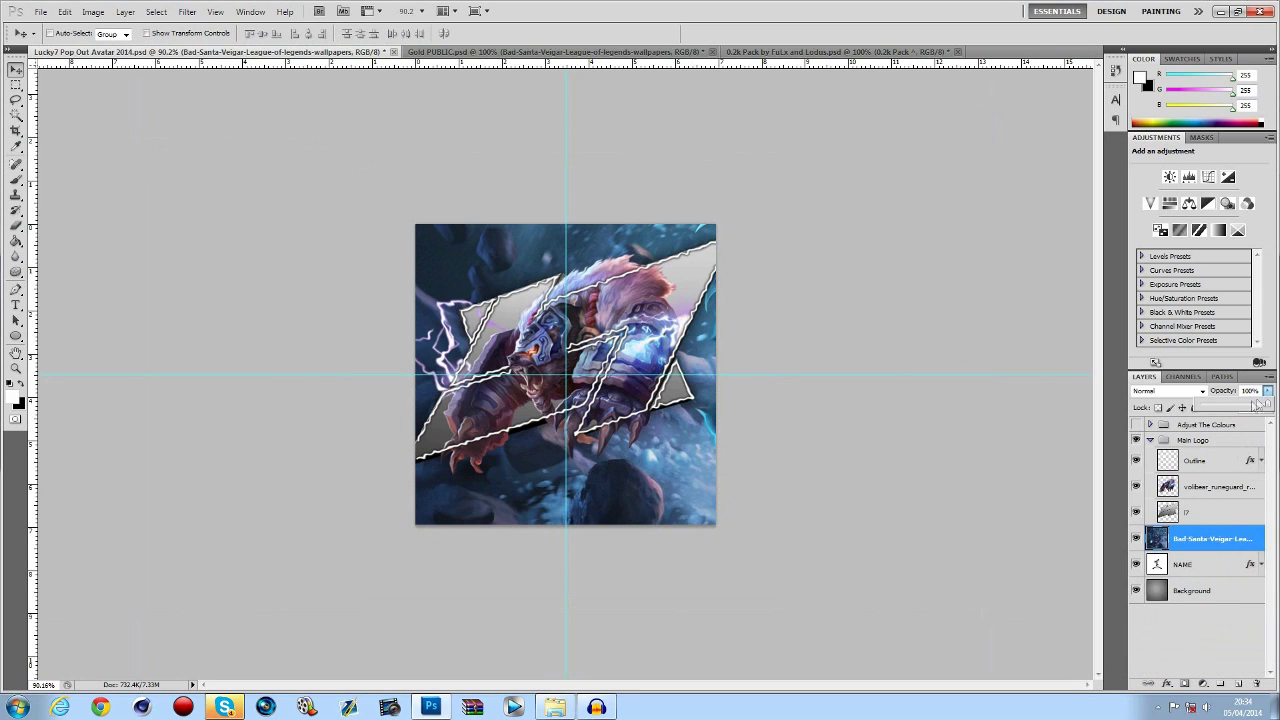
pyautogui.moveTo(1268, 408); pyautogui.dragTo(1248, 408)
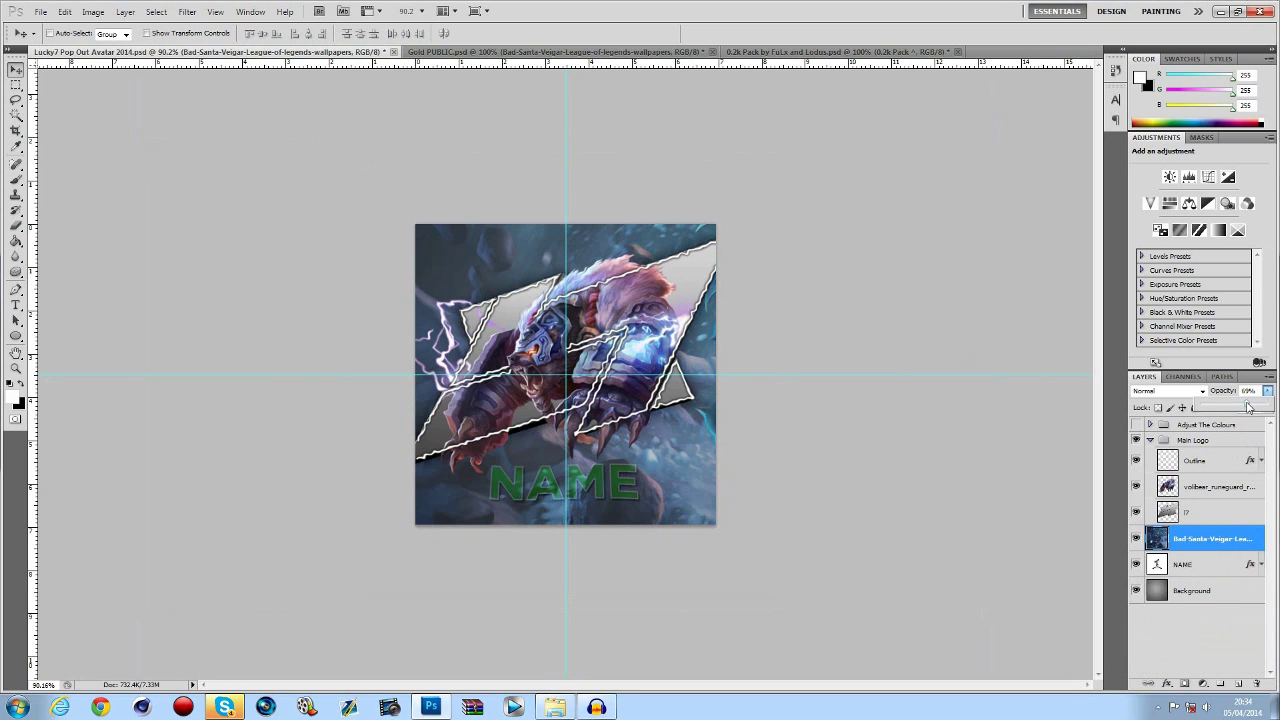
pyautogui.click(1214, 540)
pyautogui.moveTo(1208, 545); pyautogui.dragTo(1198, 575)
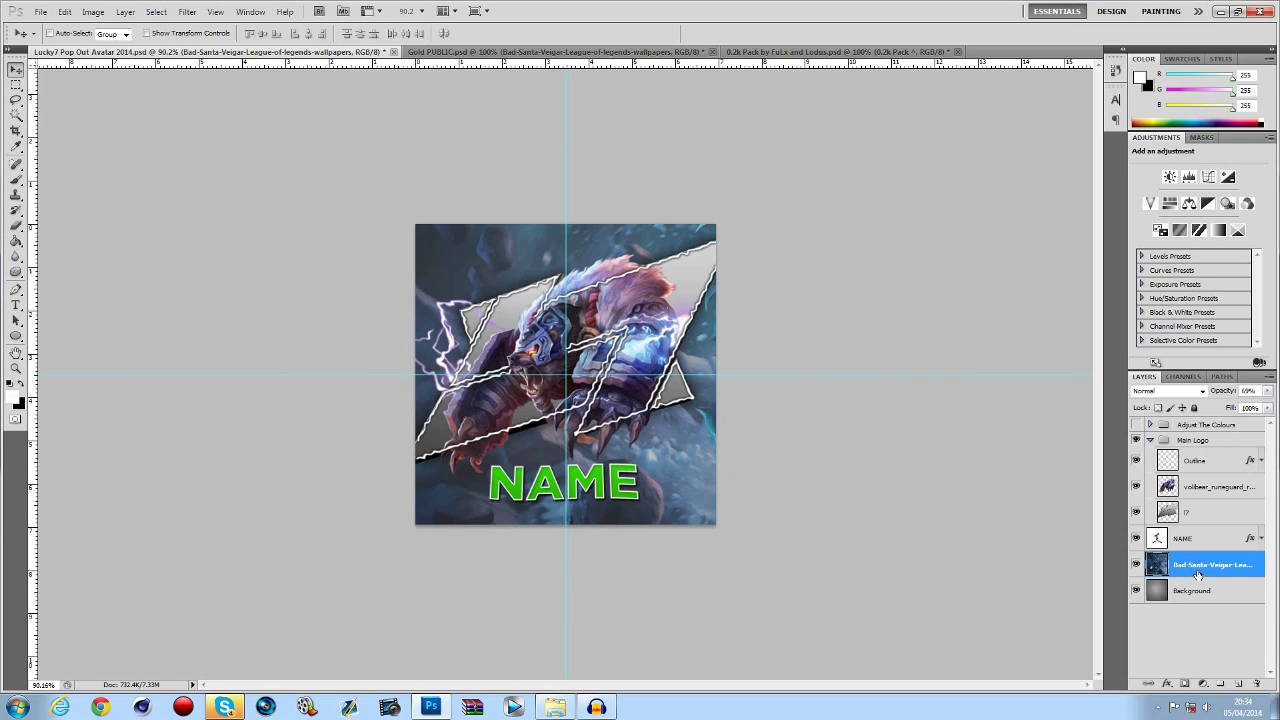
# Duplicate the Bad-Santa-Veigar wallpaper layer, place the copy above the l7 layer in Main Logo, and clip it to that layer.
pyautogui.hotkey('ctrl', 'j')
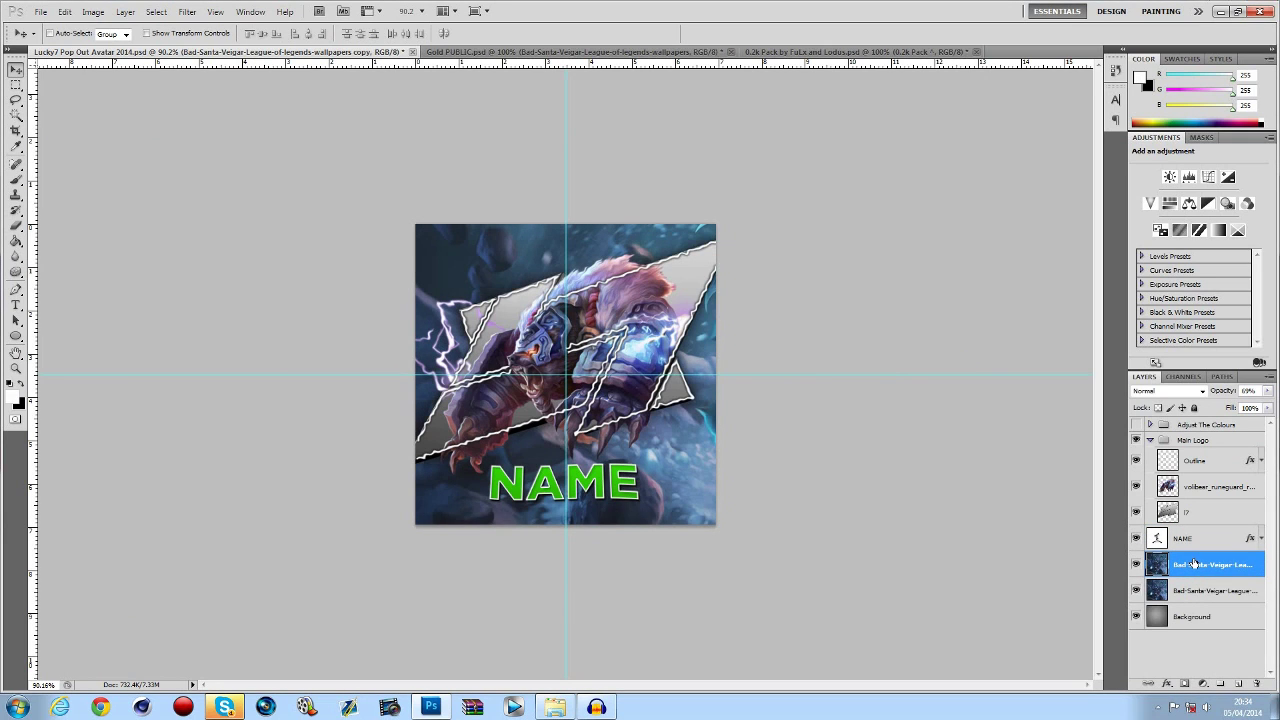
pyautogui.moveTo(1186, 566); pyautogui.dragTo(1152, 517)
pyautogui.click(1163, 541)
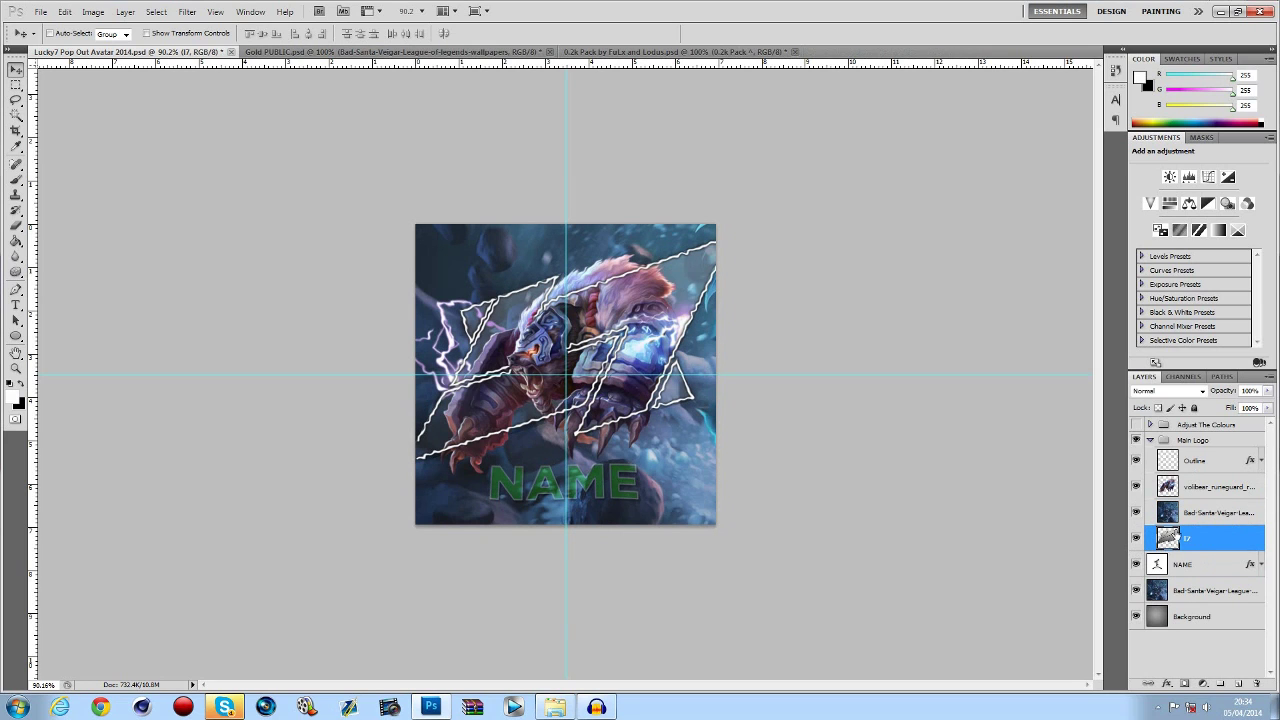
pyautogui.rightClick(1195, 513)
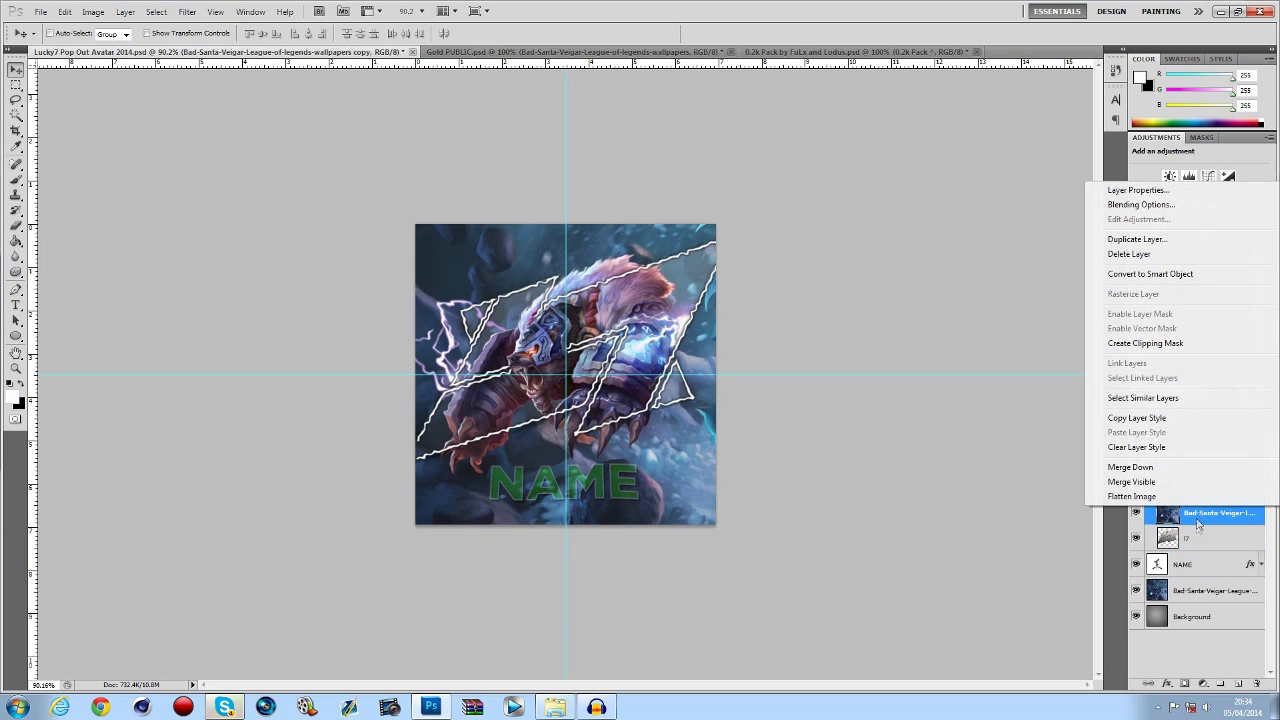
pyautogui.click(1152, 344)
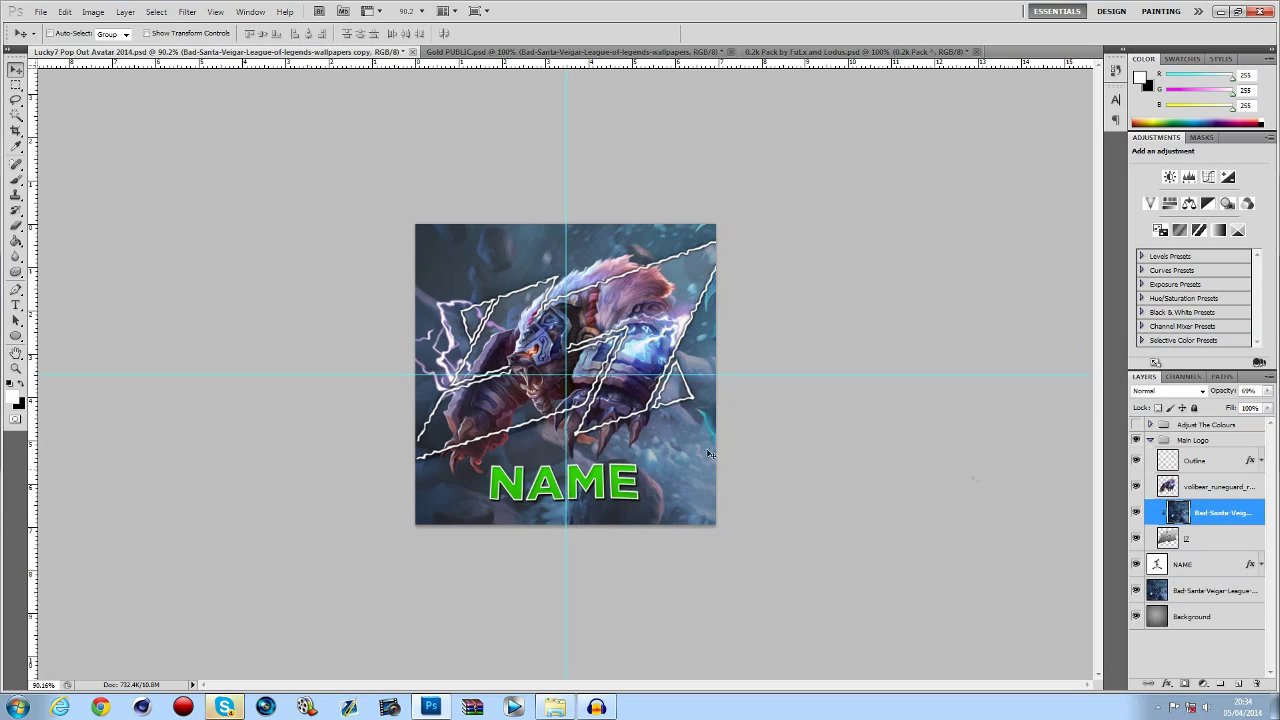
# Set the clipped wallpaper copy to 100% opacity and lower the background wallpaper layer's opacity to 47%.
pyautogui.click(1266, 392)
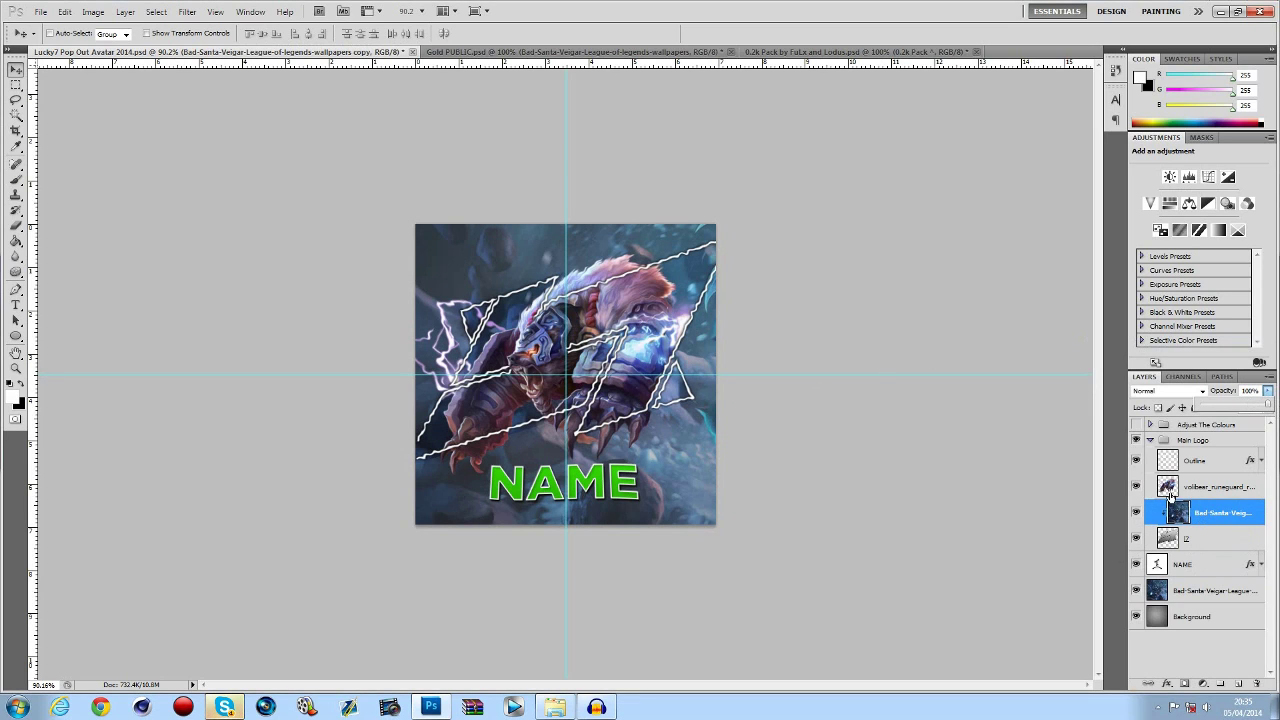
pyautogui.click(803, 370)
pyautogui.scroll(5, 801, 370)
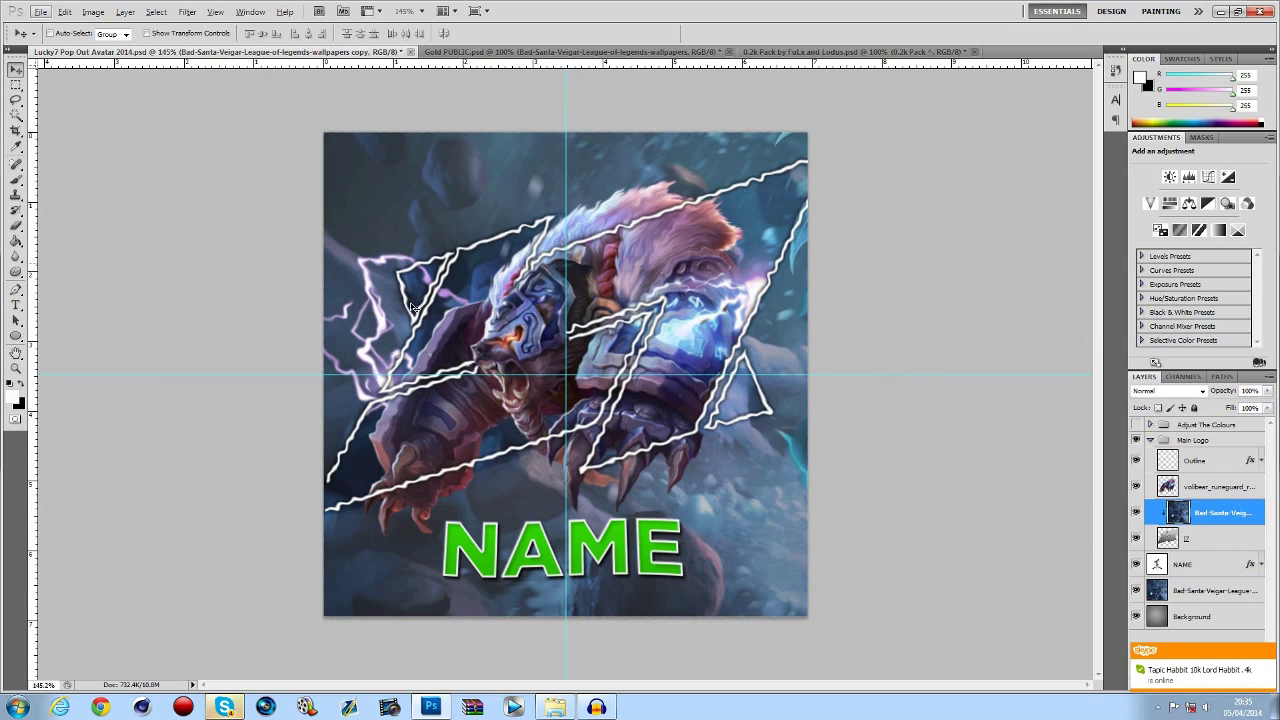
pyautogui.click(1204, 588)
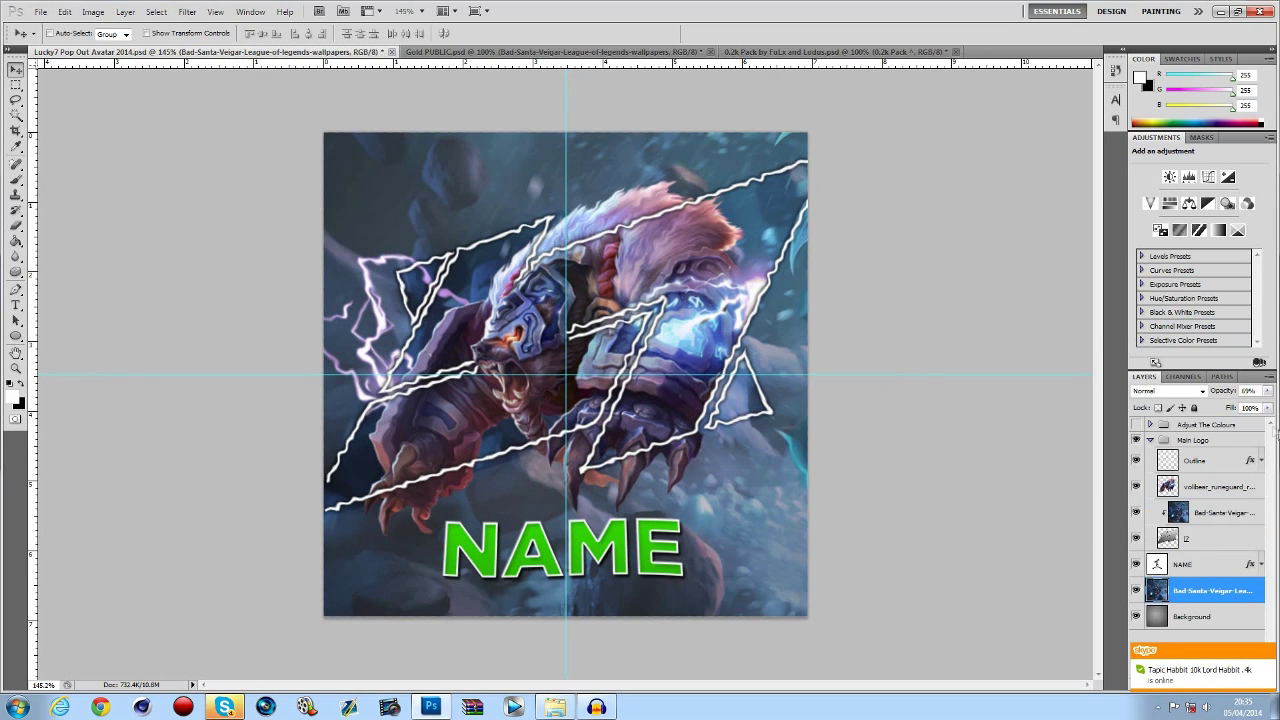
pyautogui.click(1268, 391)
pyautogui.moveTo(1249, 410); pyautogui.dragTo(1234, 406)
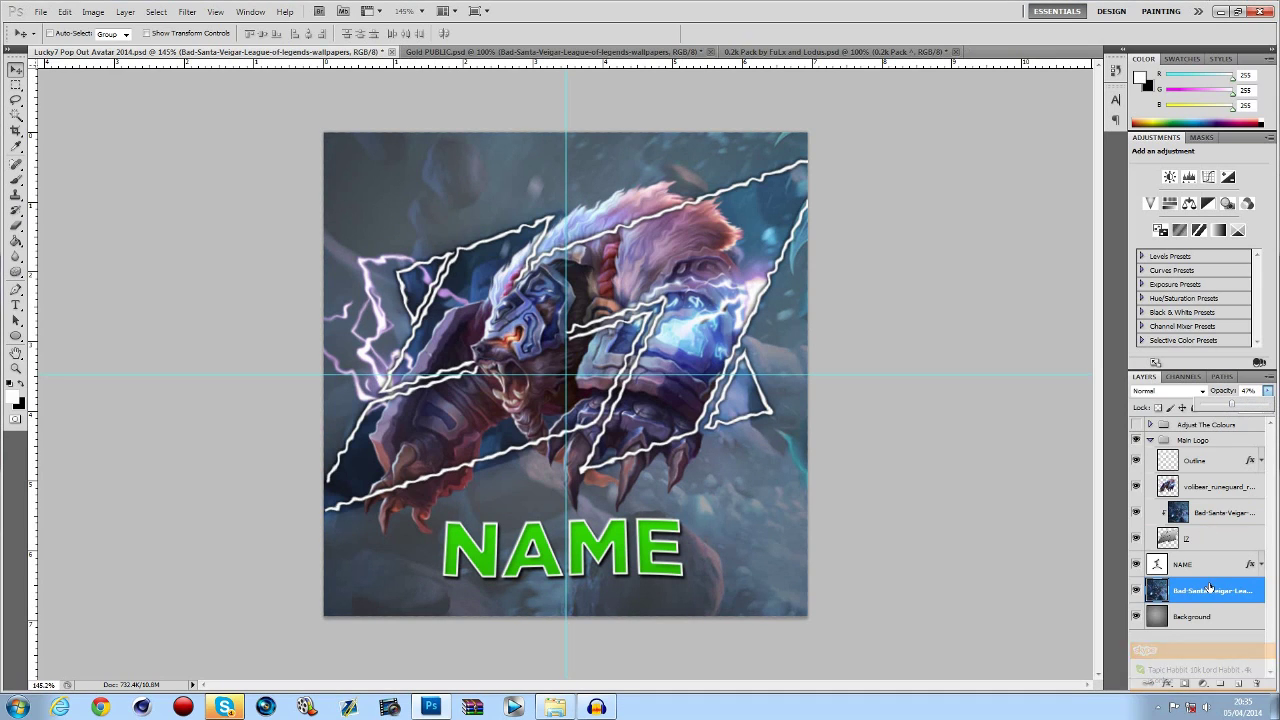
# Delete the trimmed bear render from the avatar, then switch to Gold PUBLIC.psd and hide its Bad-Santa-Veigar wallpaper.
pyautogui.click(1189, 487)
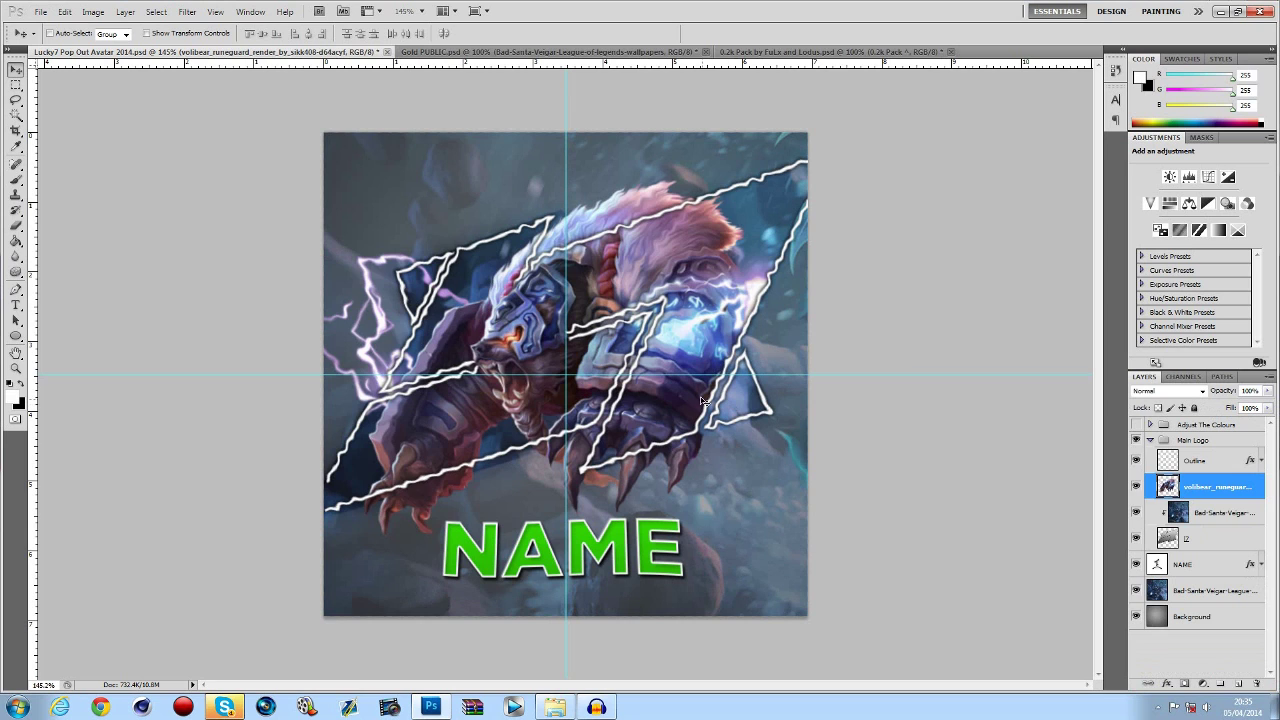
pyautogui.press('Delete')
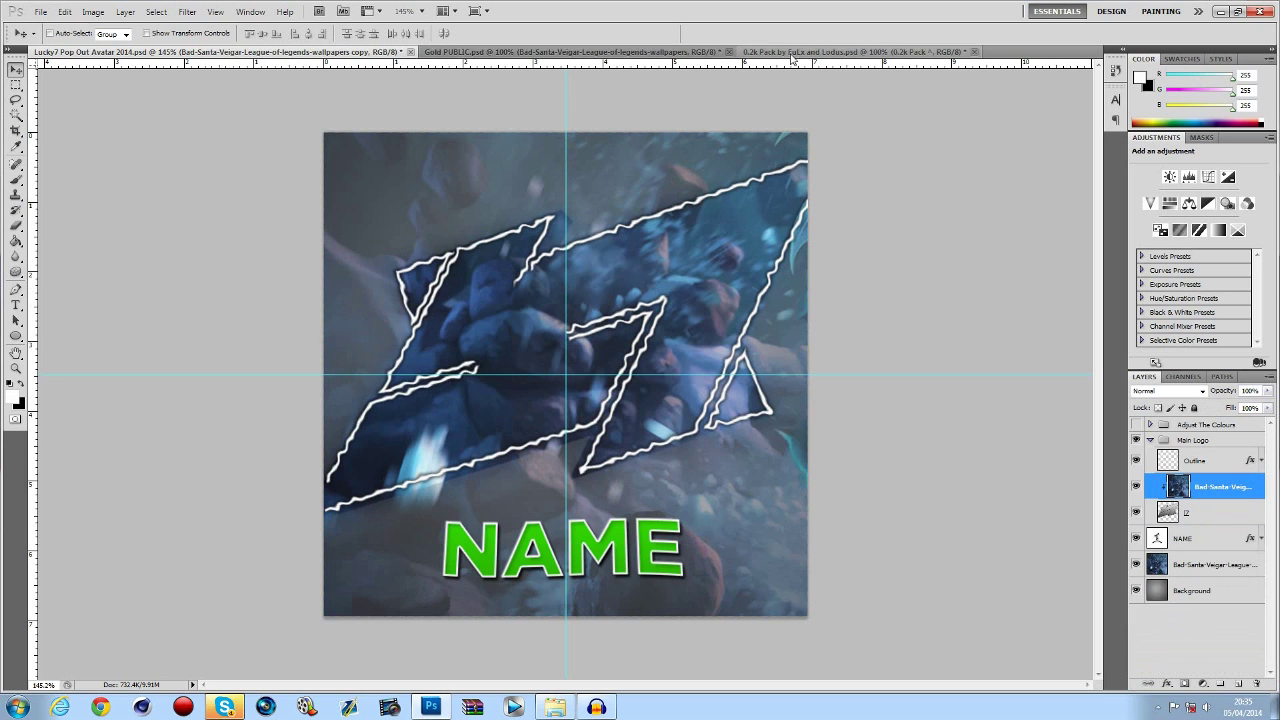
pyautogui.click(600, 51)
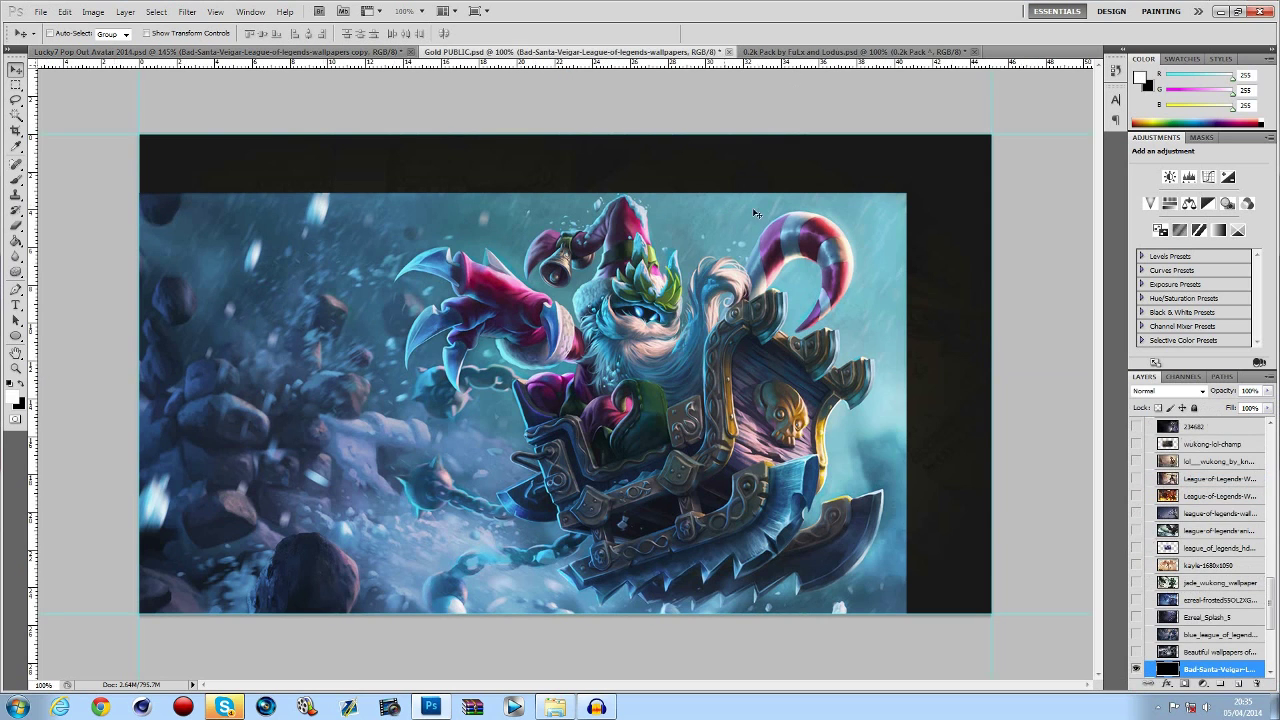
pyautogui.click(1136, 667)
# Find the volibear_runeguard render in the Game Renders II group and copy it into the Lucky7 avatar document.
pyautogui.scroll(10, 1135, 600)
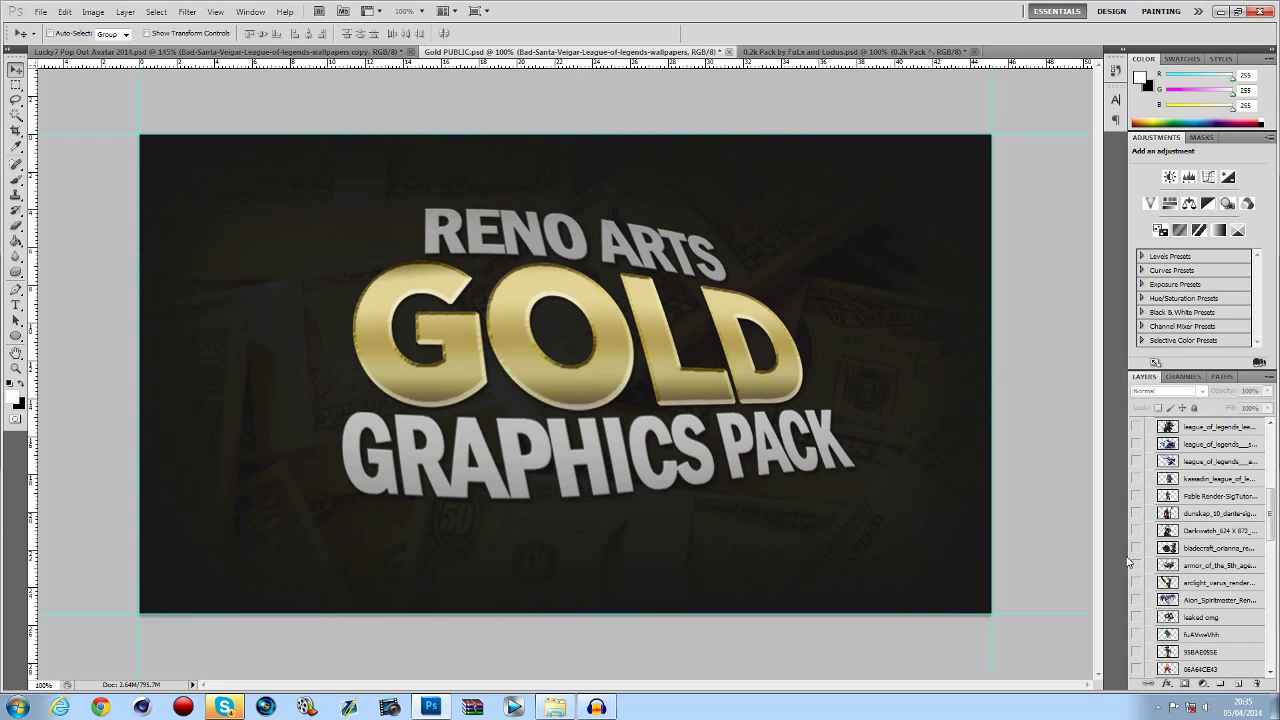
pyautogui.scroll(1, 1137, 457)
pyautogui.click(1136, 490)
pyautogui.click(1136, 490)
pyautogui.scroll(2, 1136, 474)
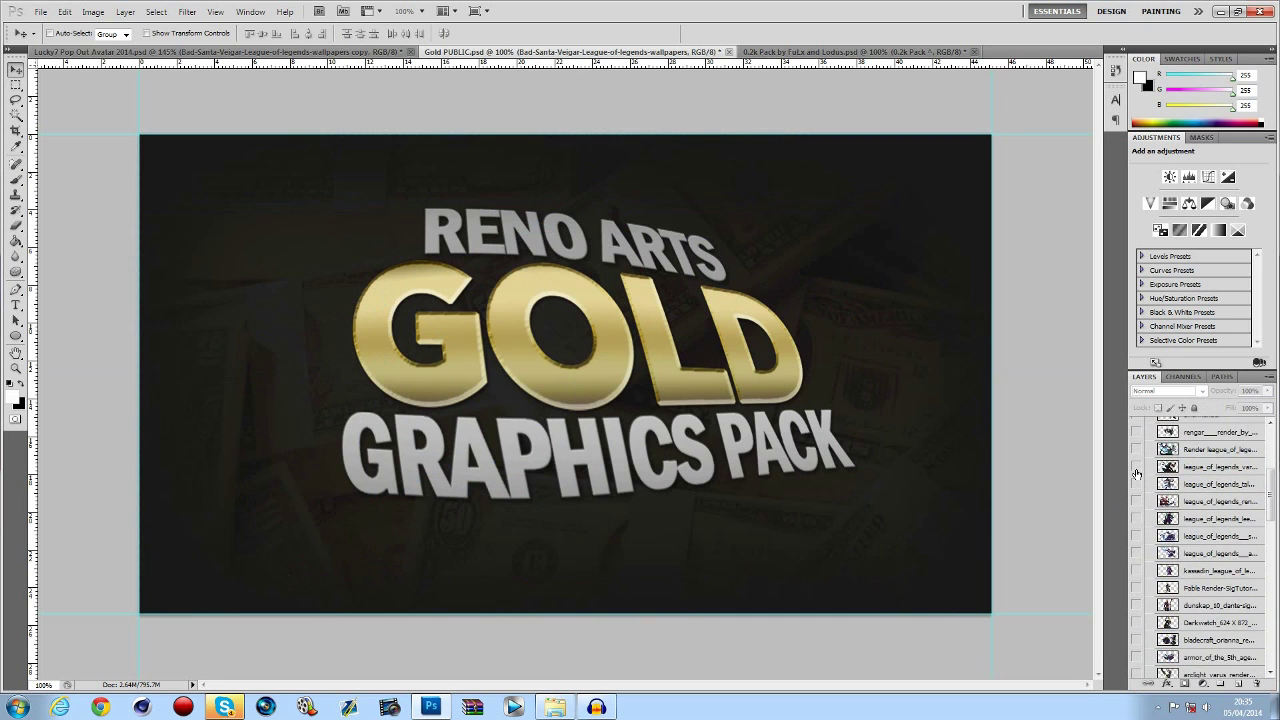
pyautogui.scroll(3, 1136, 474)
pyautogui.click(1136, 496)
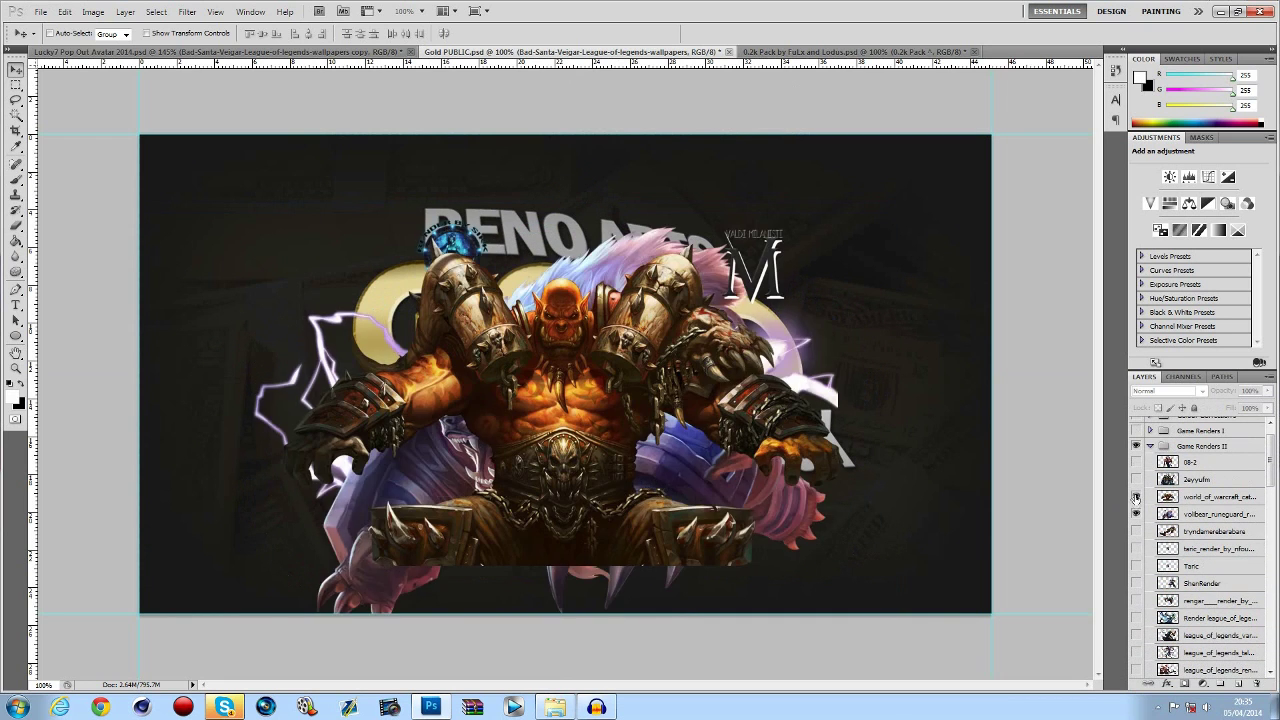
pyautogui.click(1136, 496)
pyautogui.click(1136, 513)
pyautogui.click(1215, 513)
pyautogui.moveTo(639, 299); pyautogui.dragTo(583, 279)
# Scale the bear render to about 58% with Free Transform and position it over the middle of the logo.
pyautogui.hotkey('ctrl', 't')
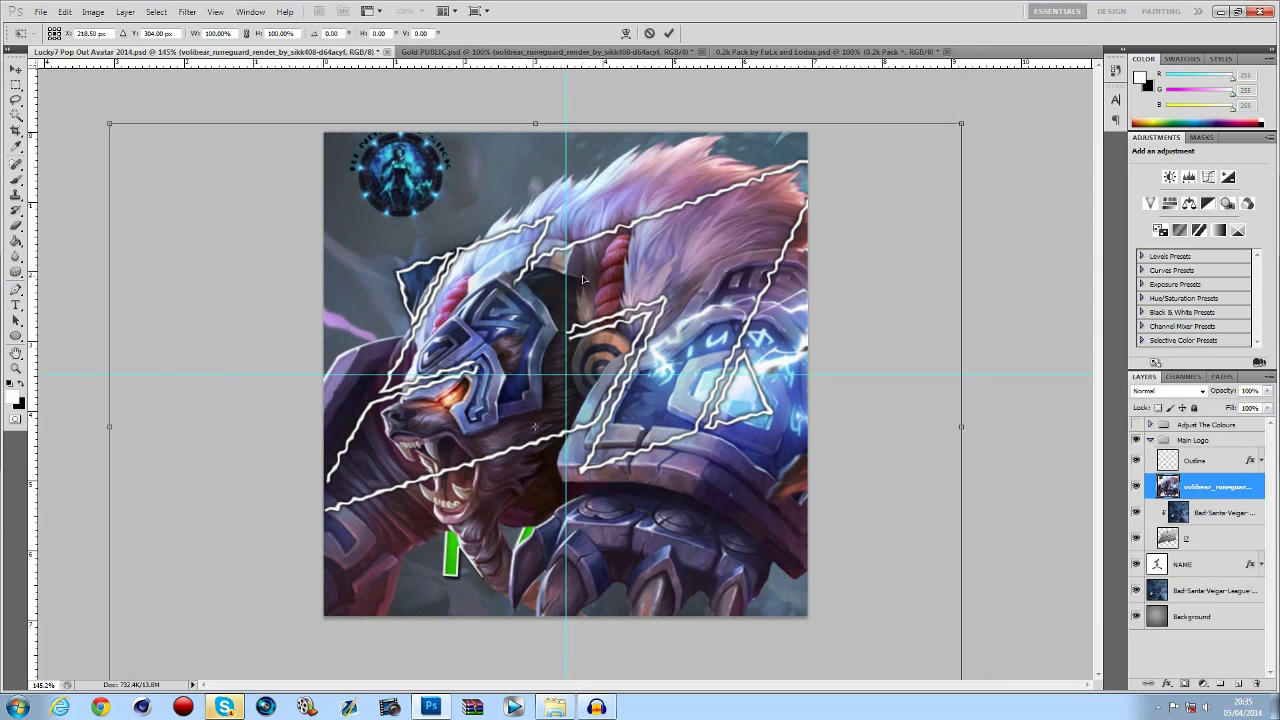
pyautogui.moveTo(110, 124); pyautogui.dragTo(466, 371)
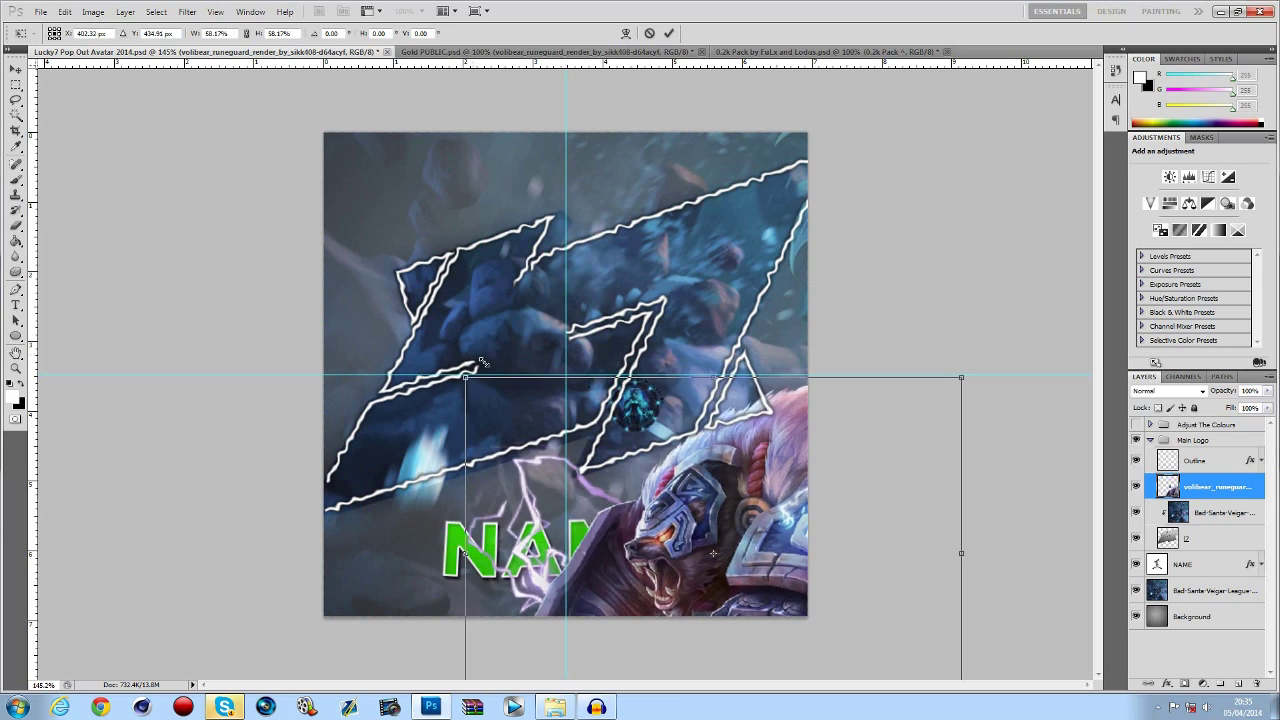
pyautogui.press('Return')
pyautogui.moveTo(530, 268); pyautogui.dragTo(540, 289)
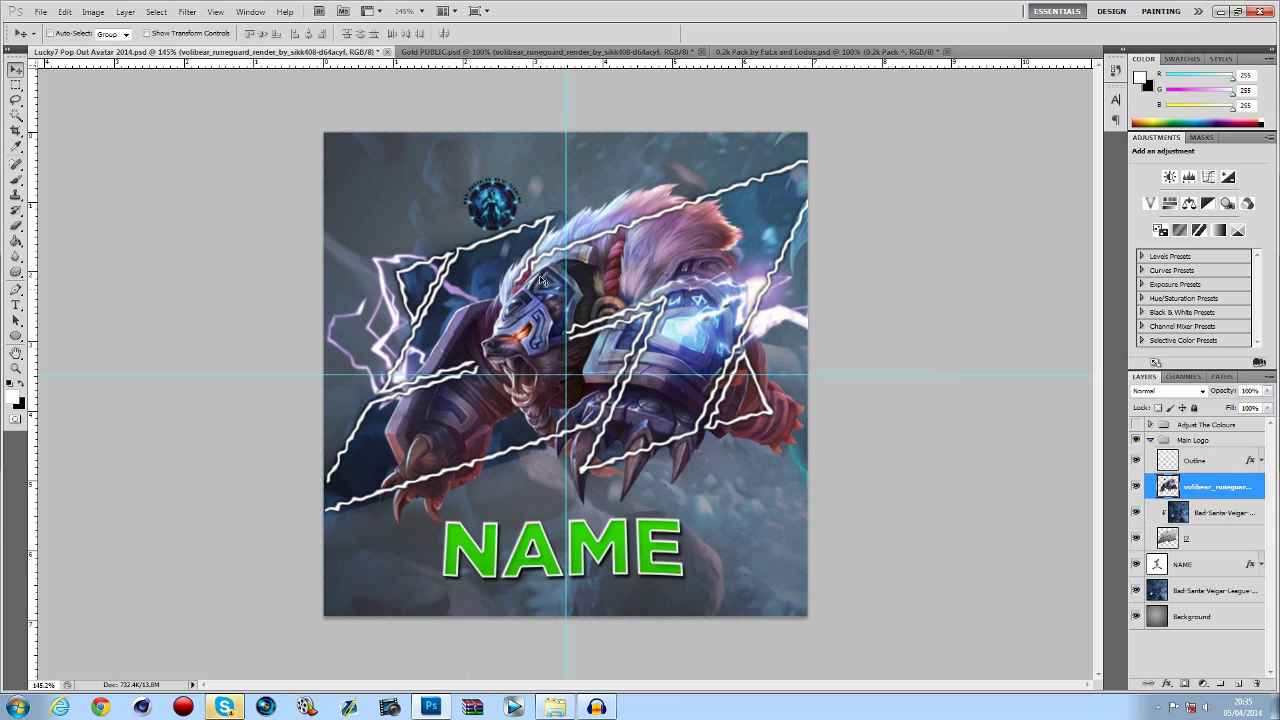
# Erase the round watermark above the bear using a rectangular selection, deselect, and nudge the render into place over the logo.
pyautogui.click(15, 84)
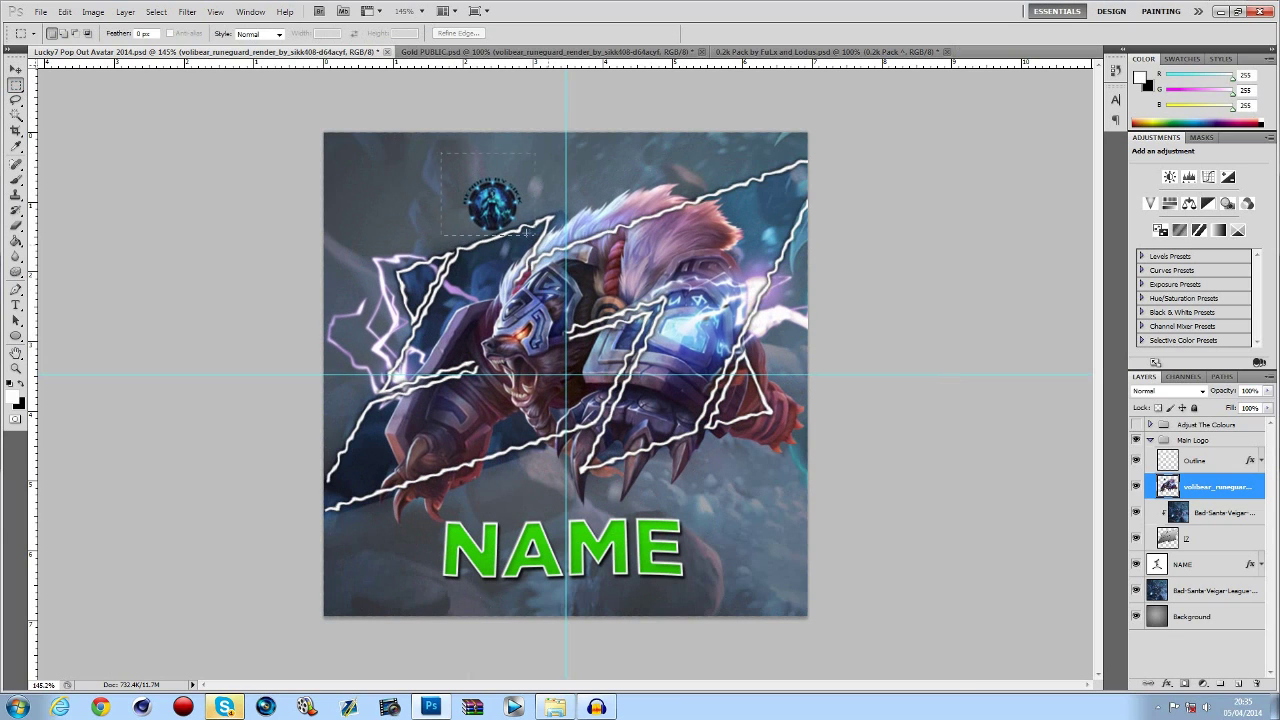
pyautogui.moveTo(526, 232); pyautogui.dragTo(536, 238)
pyautogui.press('Delete')
pyautogui.hotkey('ctrl', 'd')
pyautogui.click(15, 70)
pyautogui.moveTo(531, 325); pyautogui.dragTo(532, 338)
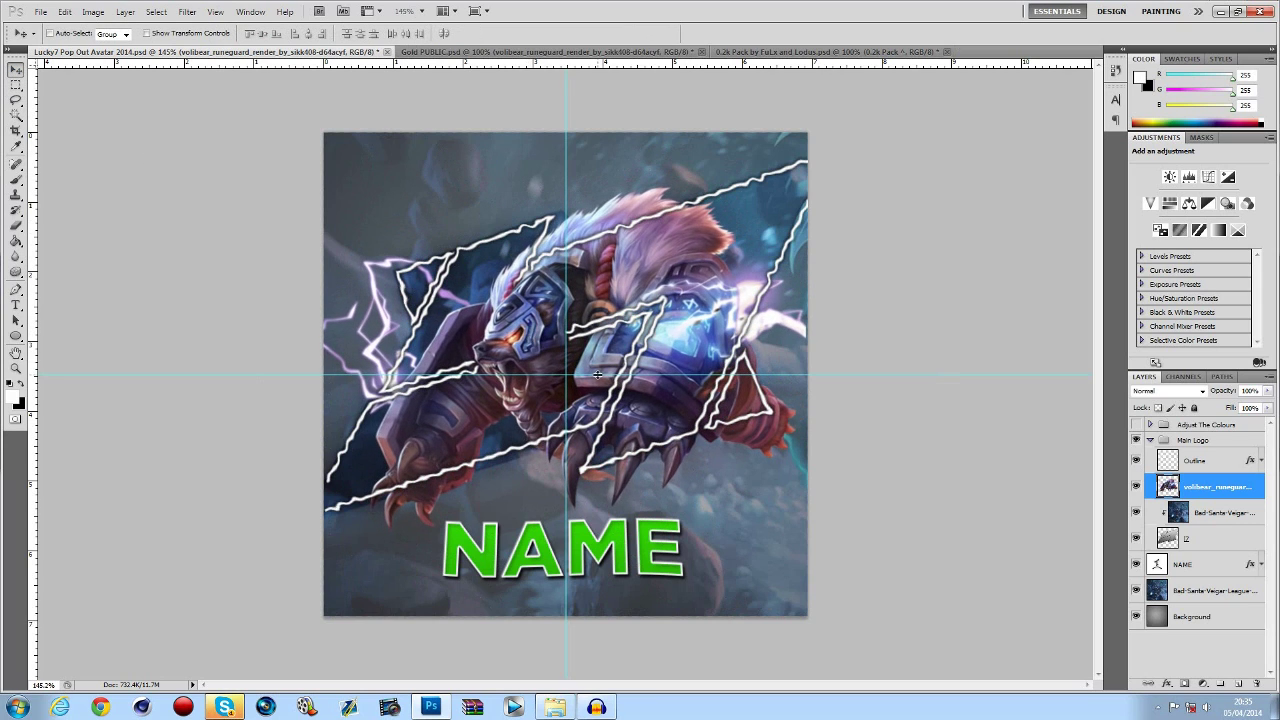
# Replace the NAME text with LODUS and shift it slightly so it sits centred below the logo.
pyautogui.scroll(-1, 670, 382)
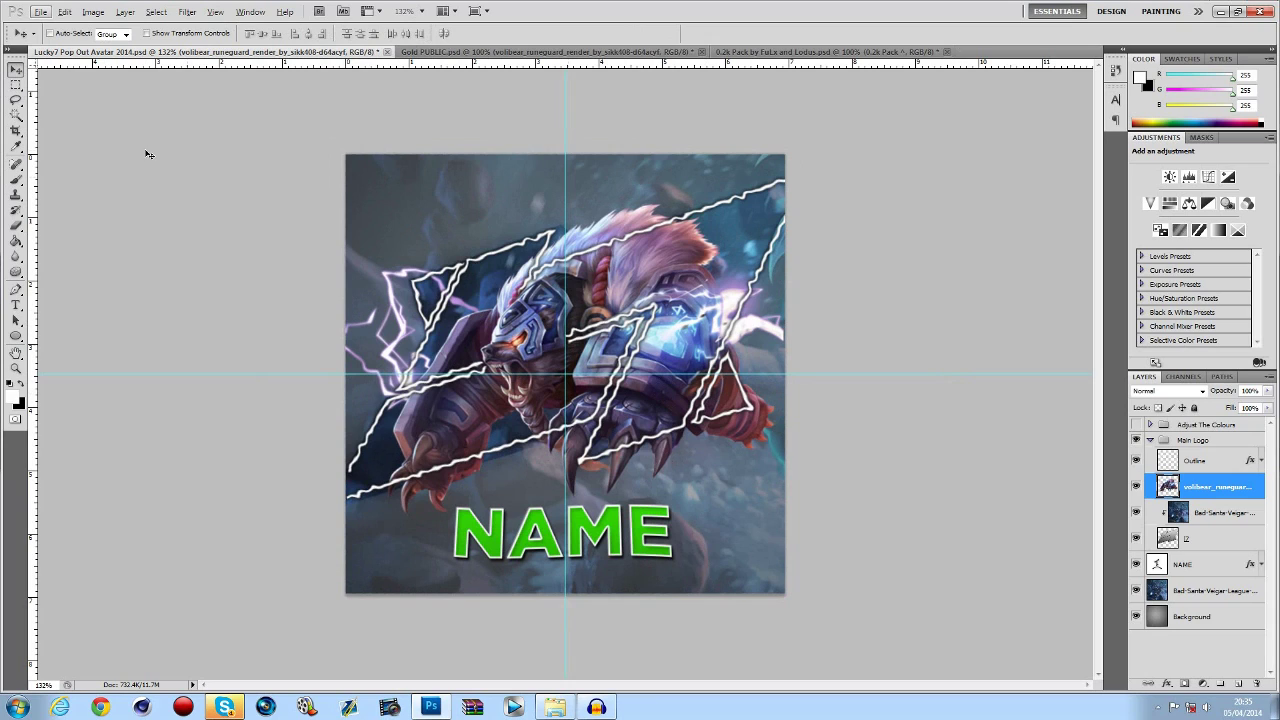
pyautogui.click(1185, 567)
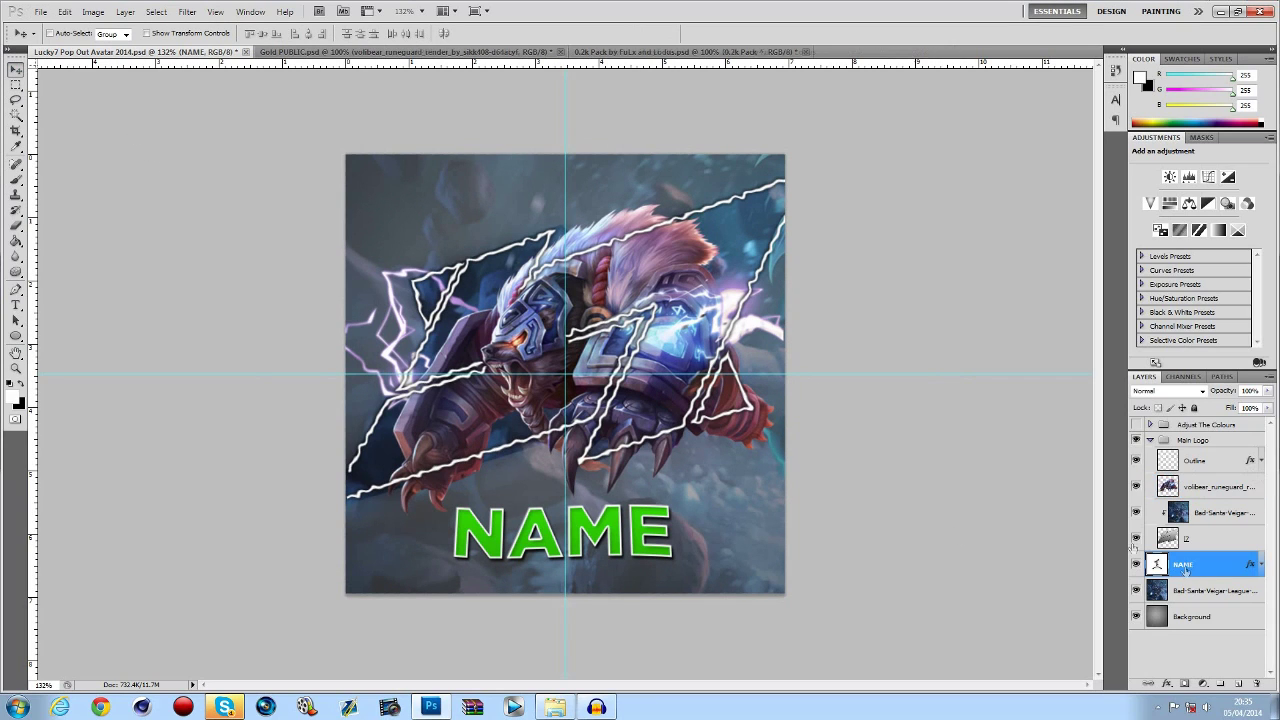
pyautogui.click(16, 305)
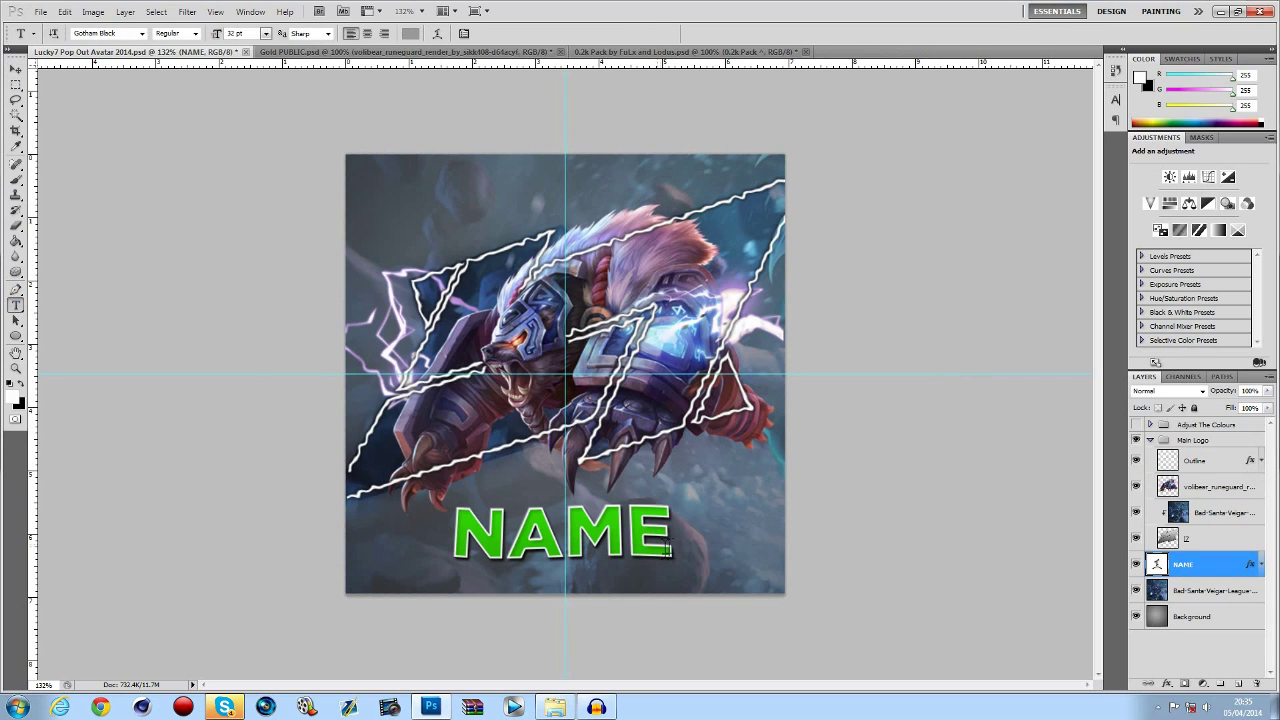
pyautogui.click(668, 545)
pyautogui.doubleClick(579, 545)
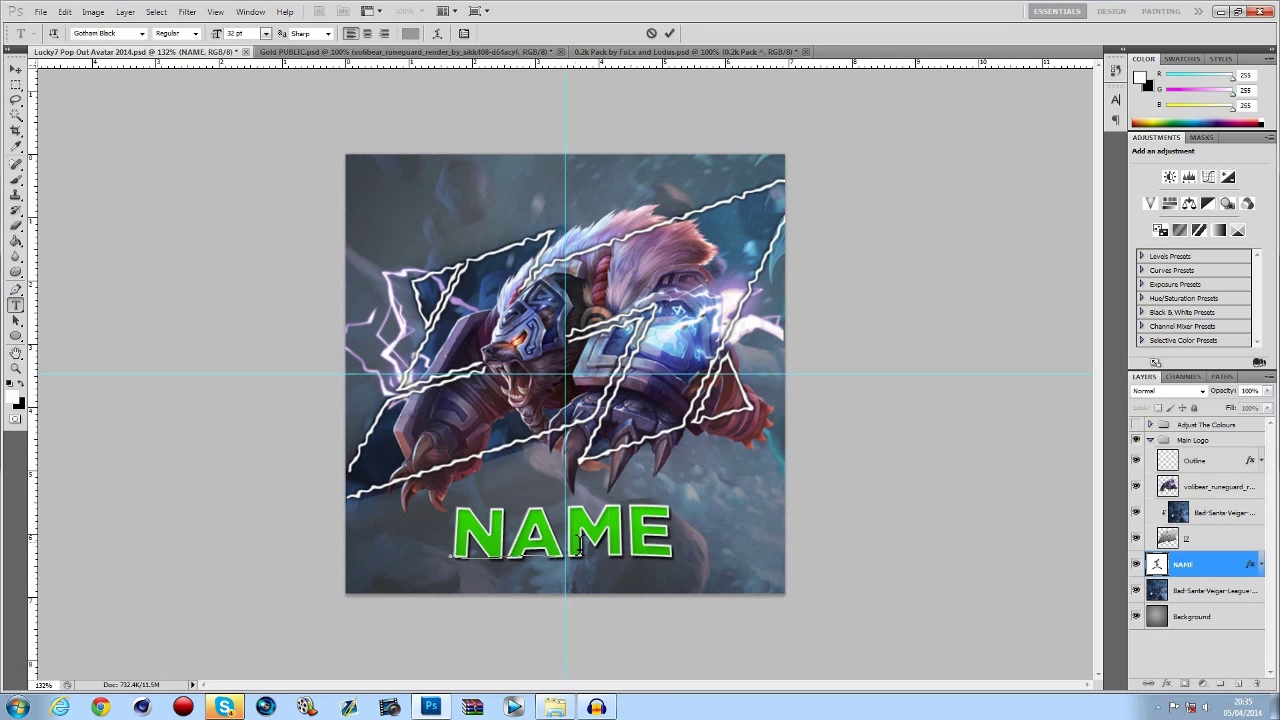
pyautogui.write('LODUS')
pyautogui.click(16, 70)
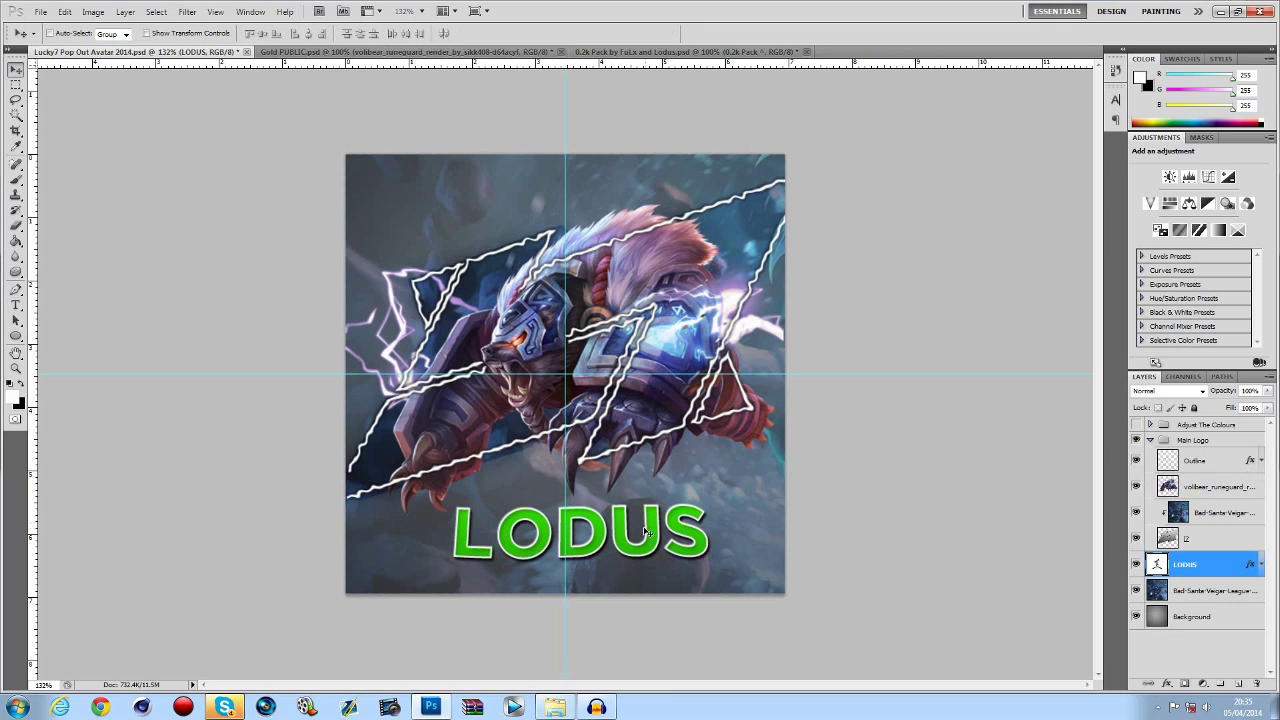
# Rasterize the LODUS text layer.
pyautogui.click(93, 11)
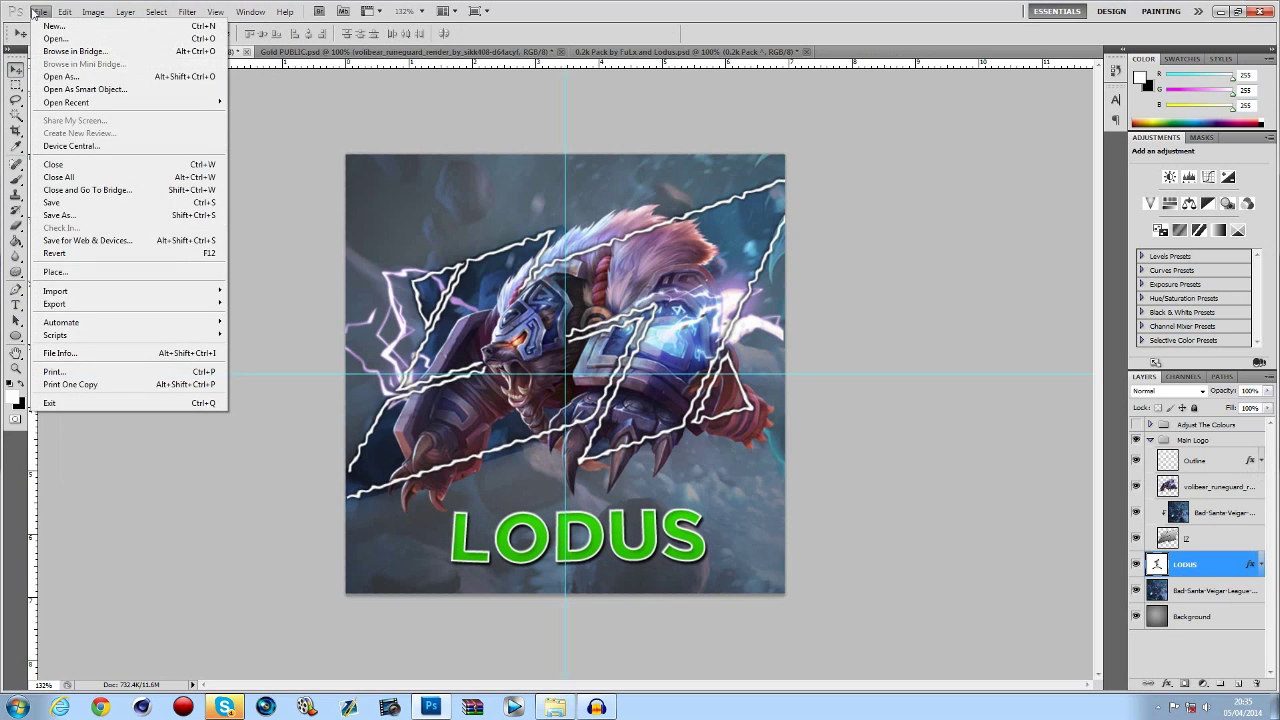
pyautogui.moveTo(64, 11)
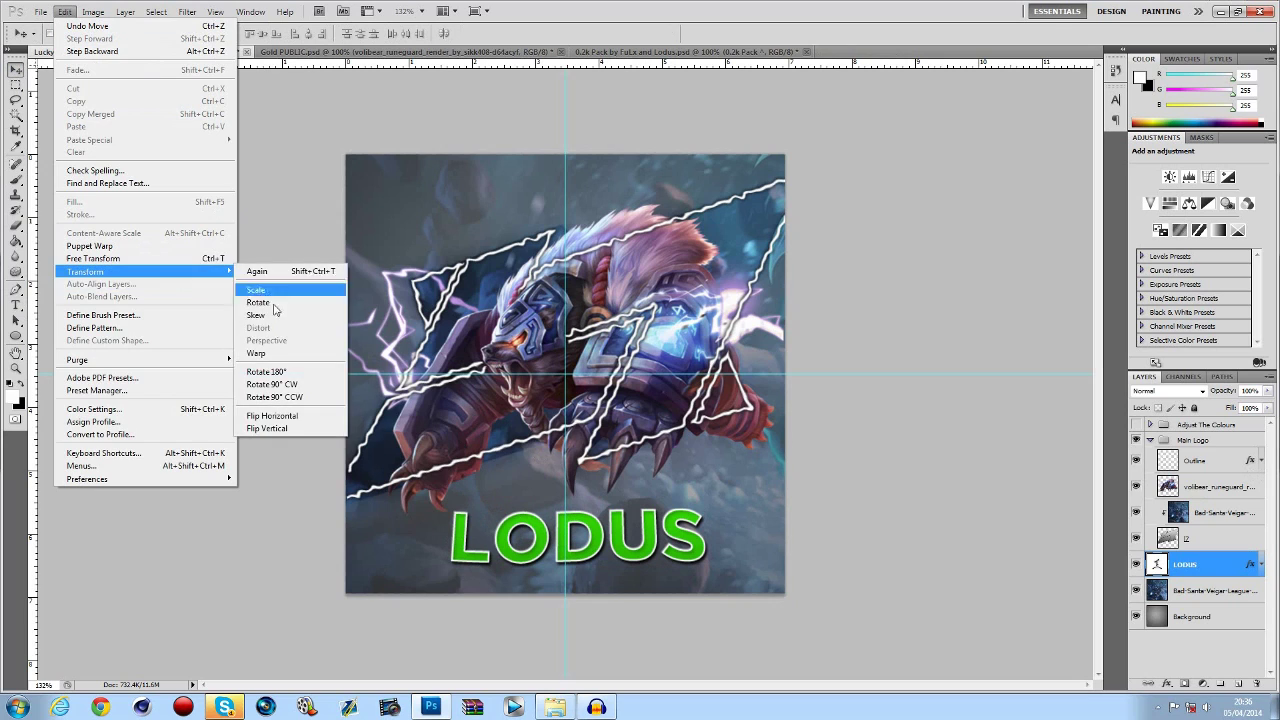
pyautogui.click(622, 518)
pyautogui.rightClick(1177, 568)
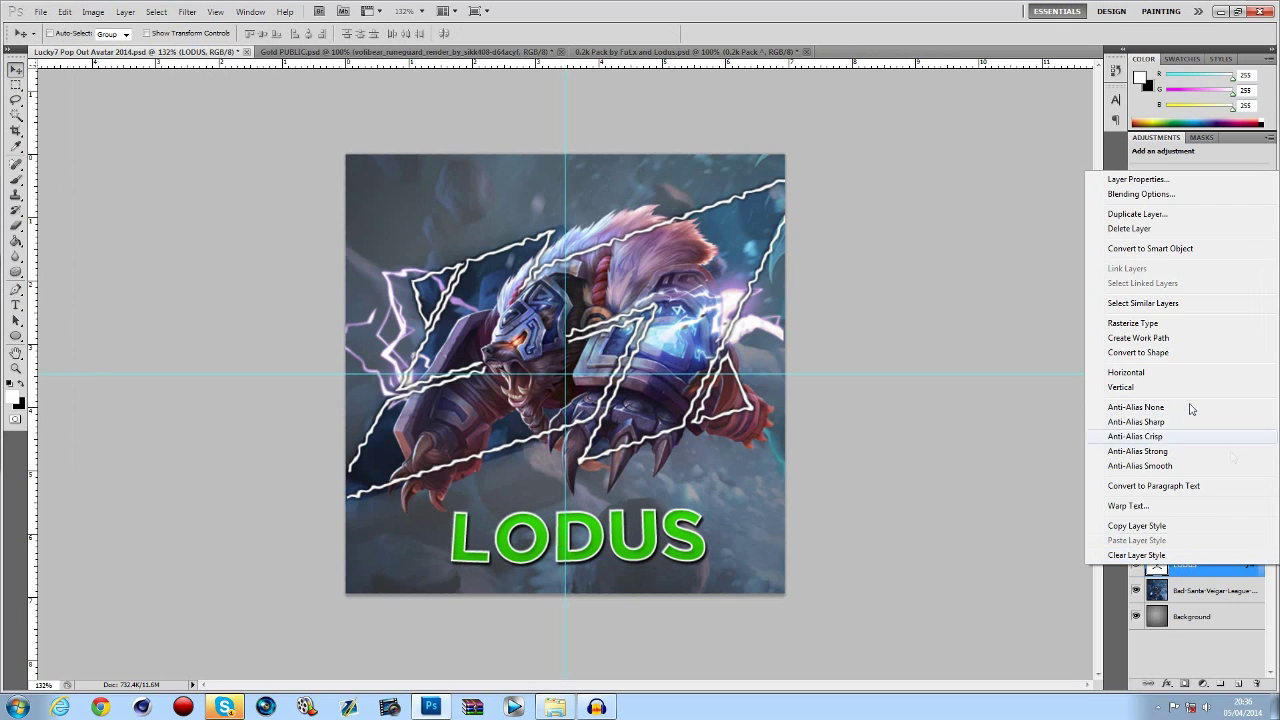
pyautogui.click(1175, 318)
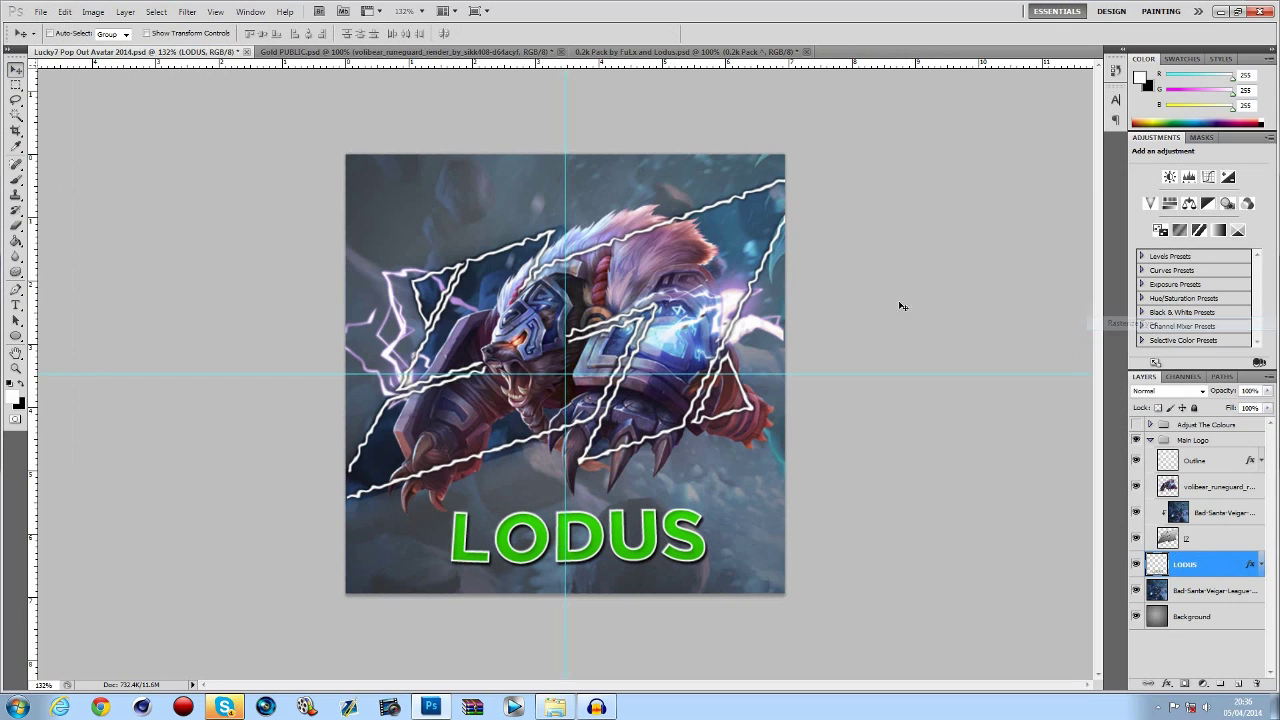
# Apply a Perspective transform to the LODUS text that stretches its outer letters slightly taller.
pyautogui.click(64, 11)
pyautogui.moveTo(180, 271)
pyautogui.click(290, 345)
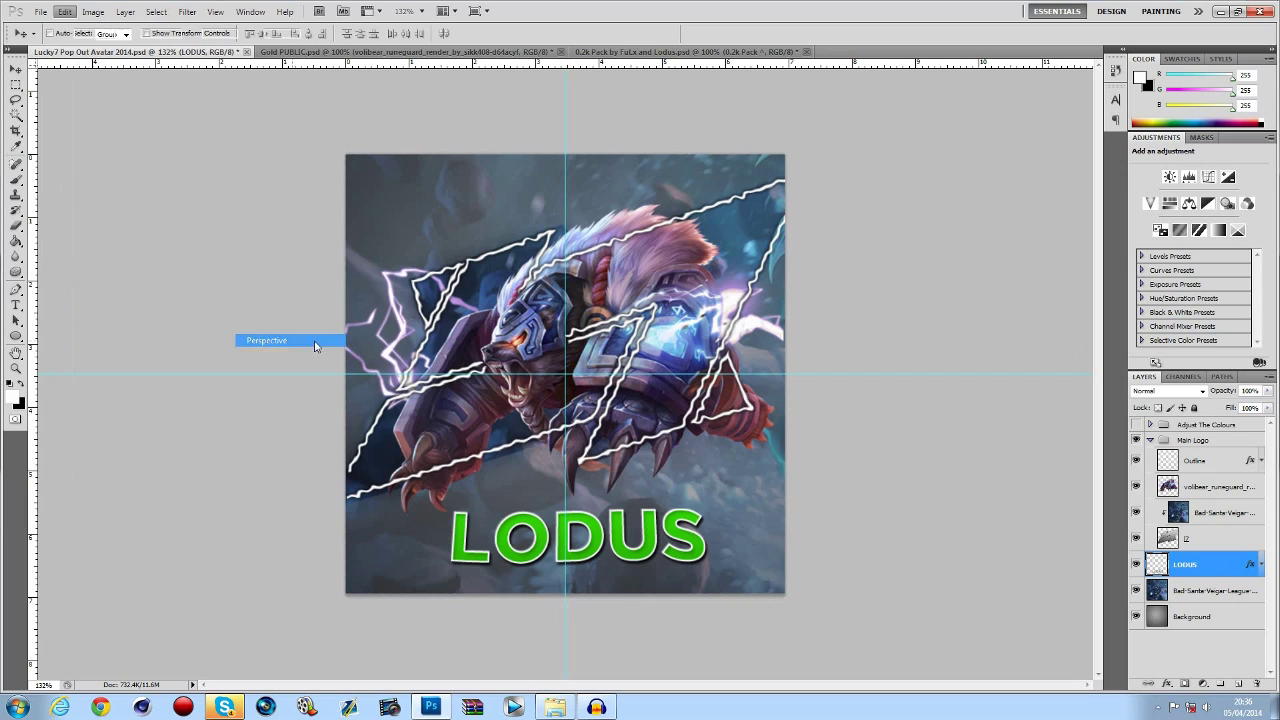
pyautogui.moveTo(708, 508); pyautogui.dragTo(706, 498)
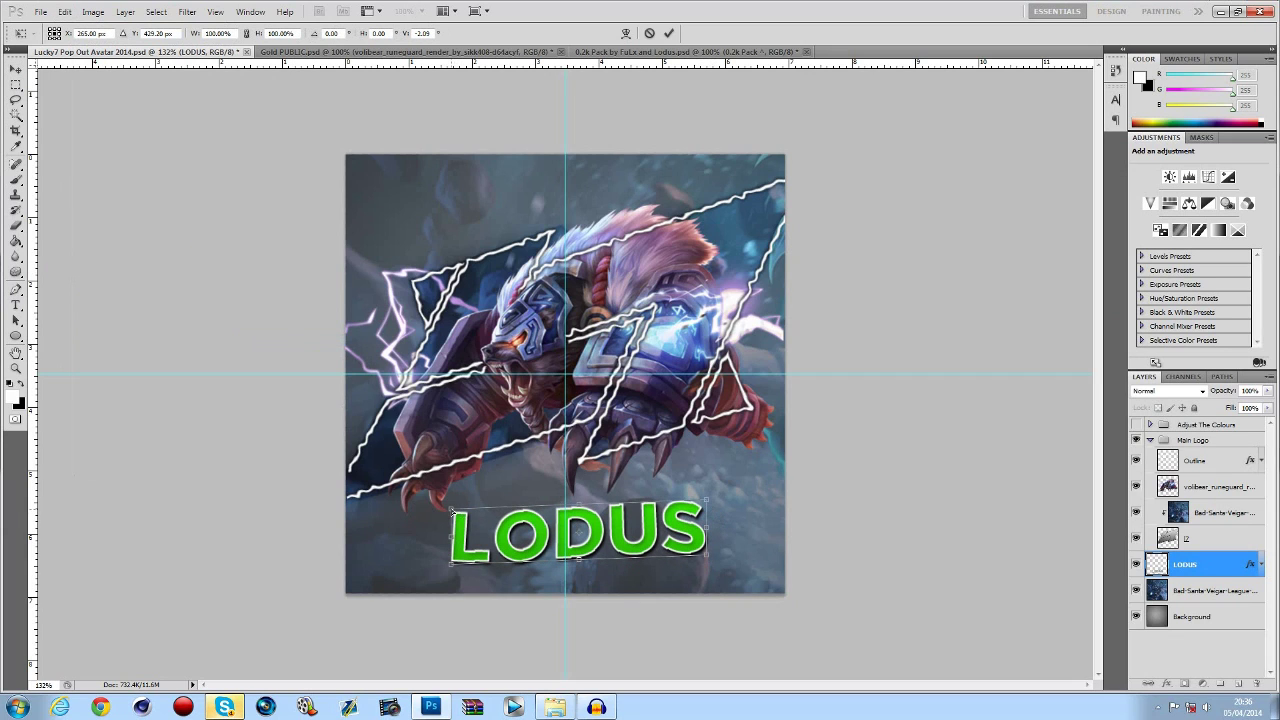
pyautogui.press('Return')
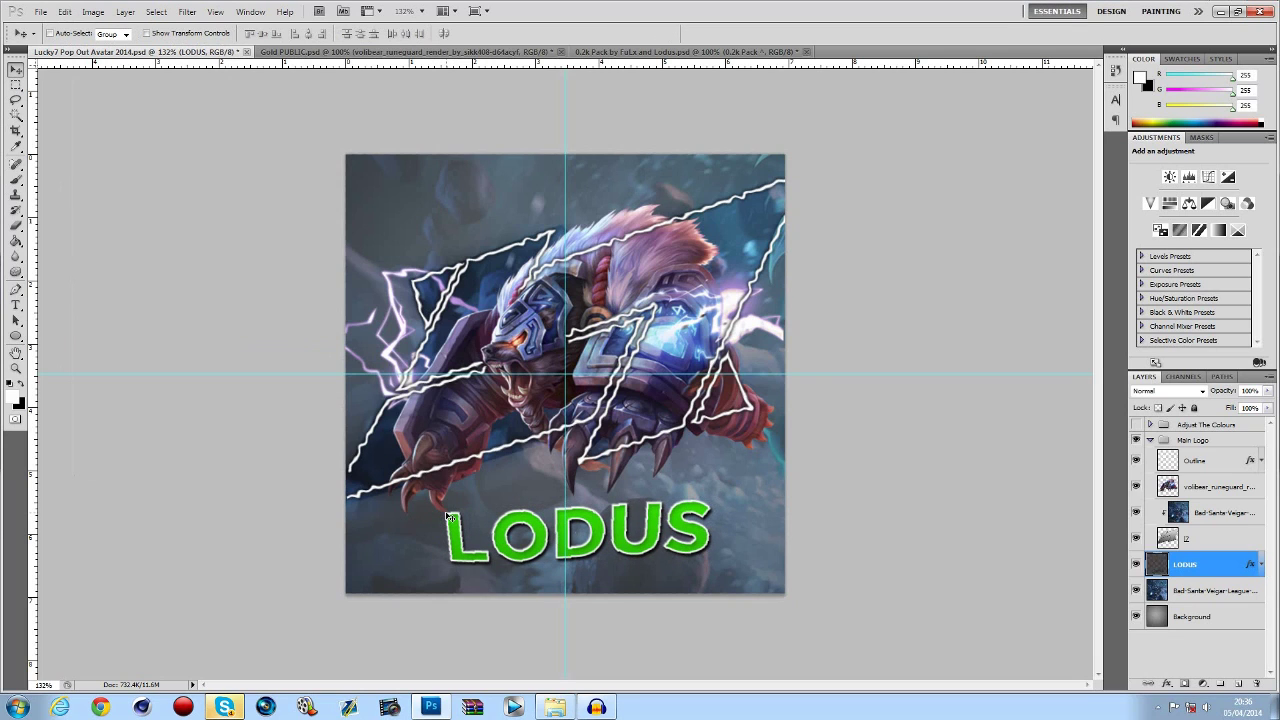
# Warp the LODUS text by pulling its upper edge up and adjusting both lower corners, and apply the transform.
pyautogui.click(64, 11)
pyautogui.moveTo(200, 272)
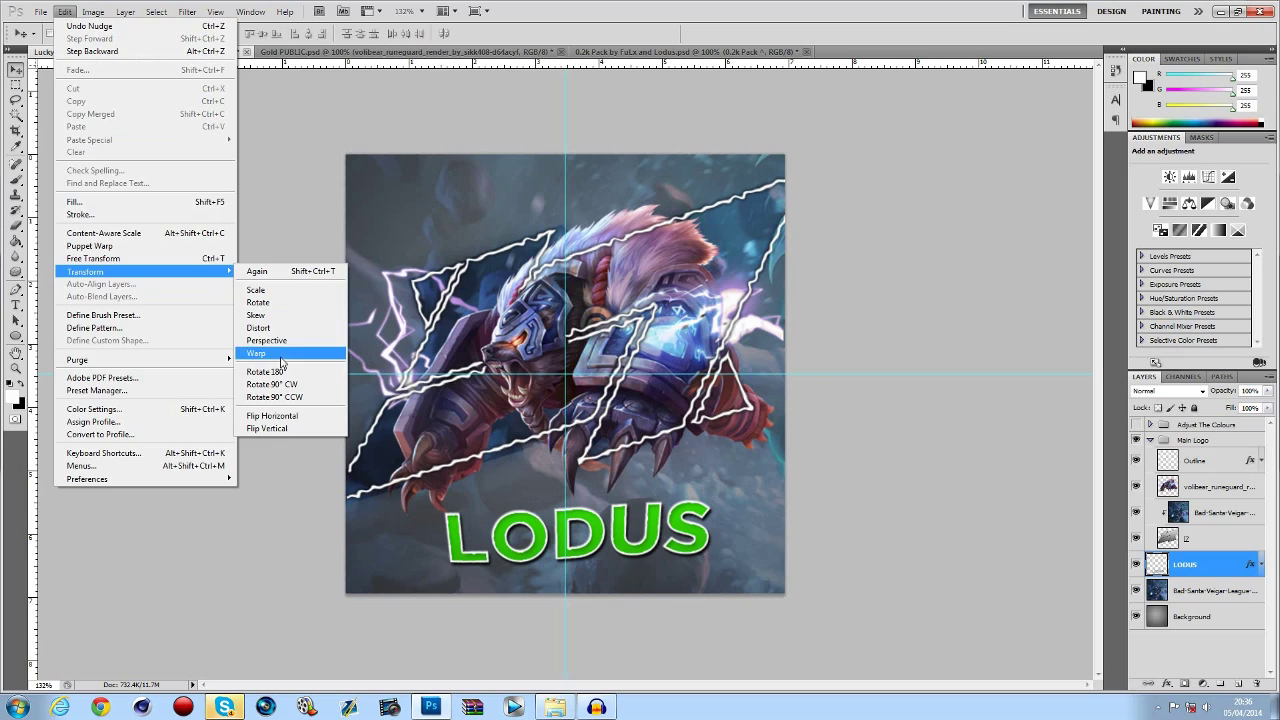
pyautogui.click(275, 355)
pyautogui.moveTo(533, 502); pyautogui.dragTo(544, 488)
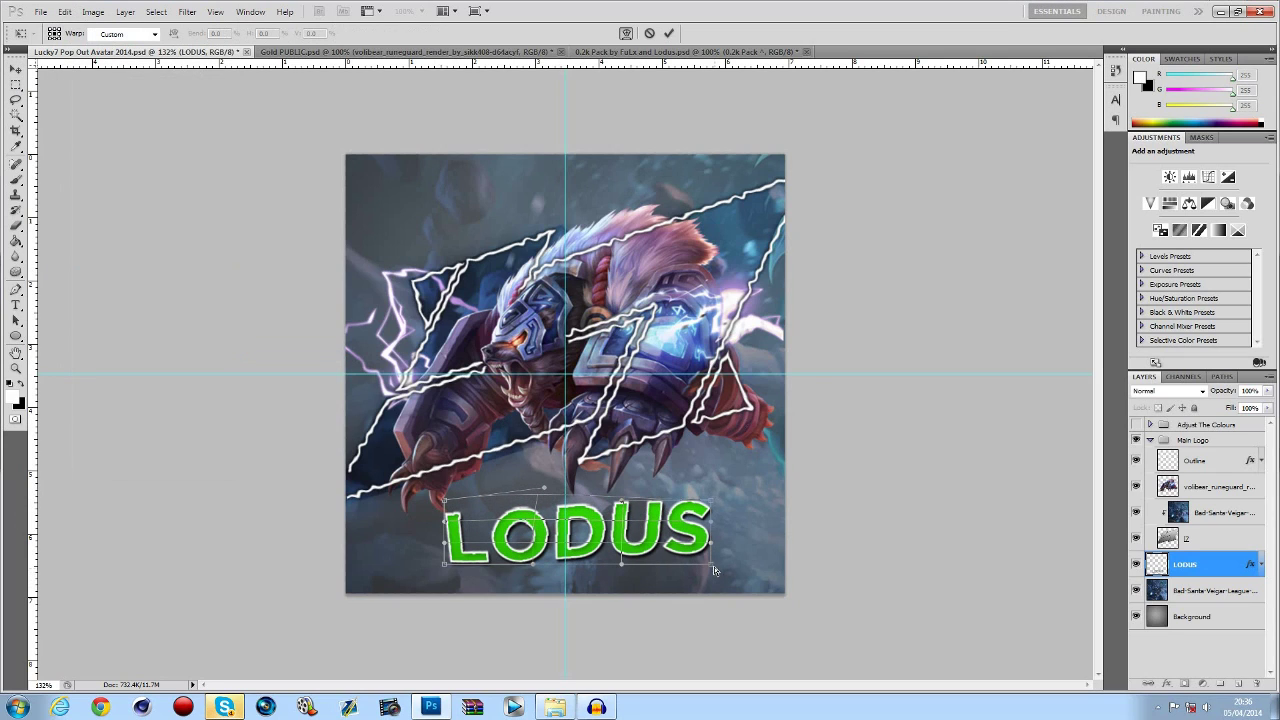
pyautogui.moveTo(714, 570); pyautogui.dragTo(707, 580)
pyautogui.moveTo(445, 564); pyautogui.dragTo(440, 558)
pyautogui.press('Return')
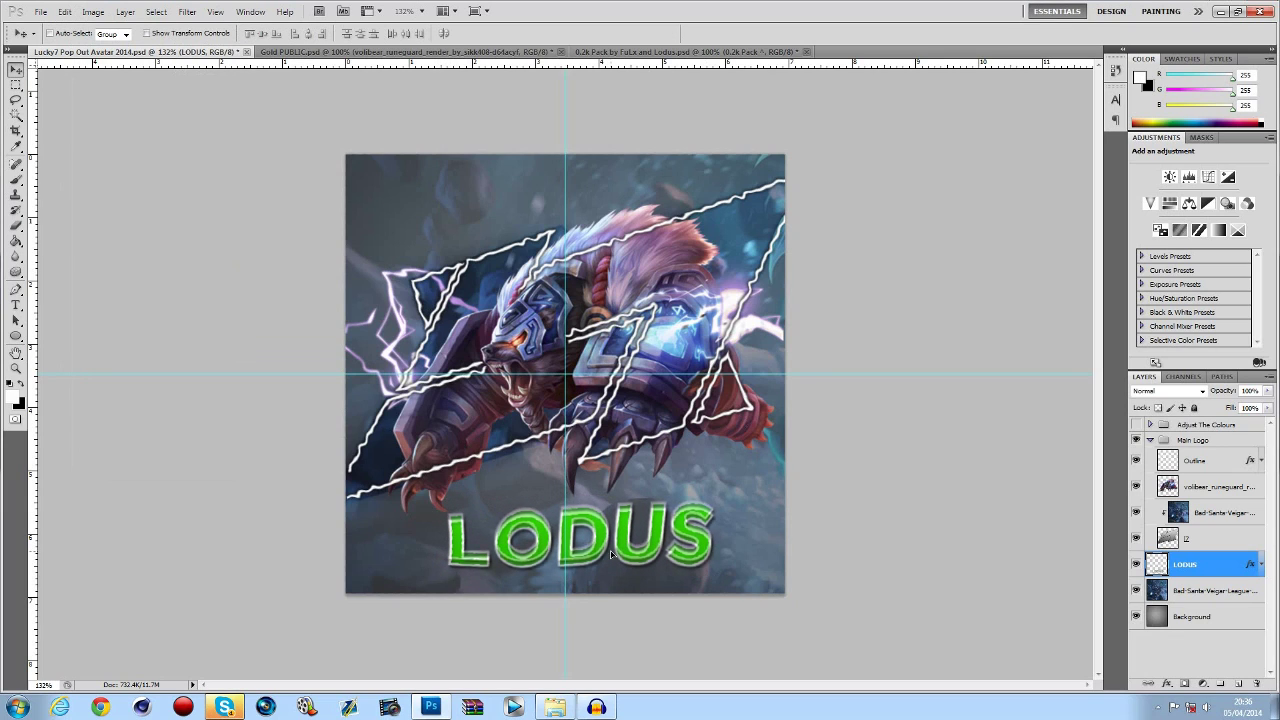
# Duplicate the wallpaper layer clipped inside the logo and place the copy directly above the LODUS text layer.
pyautogui.click(1203, 512)
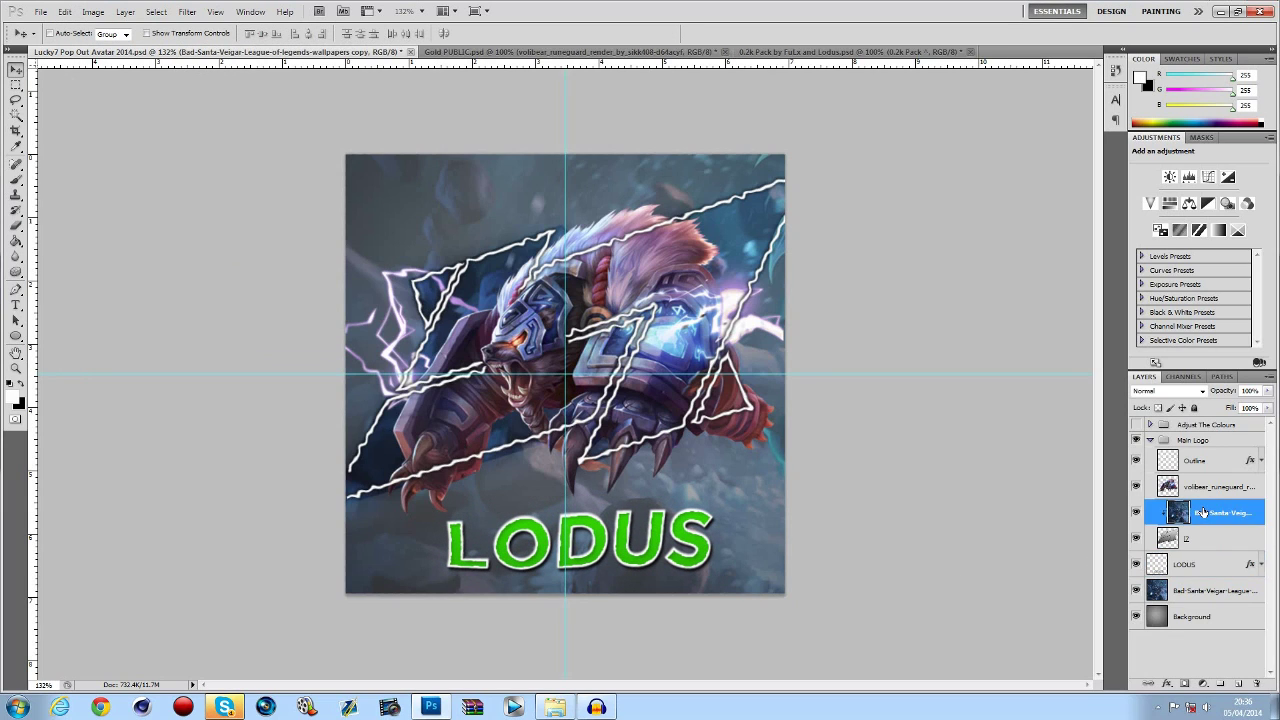
pyautogui.hotkey('ctrl', 'j')
pyautogui.moveTo(1203, 512); pyautogui.dragTo(1197, 568)
pyautogui.rightClick(1200, 566)
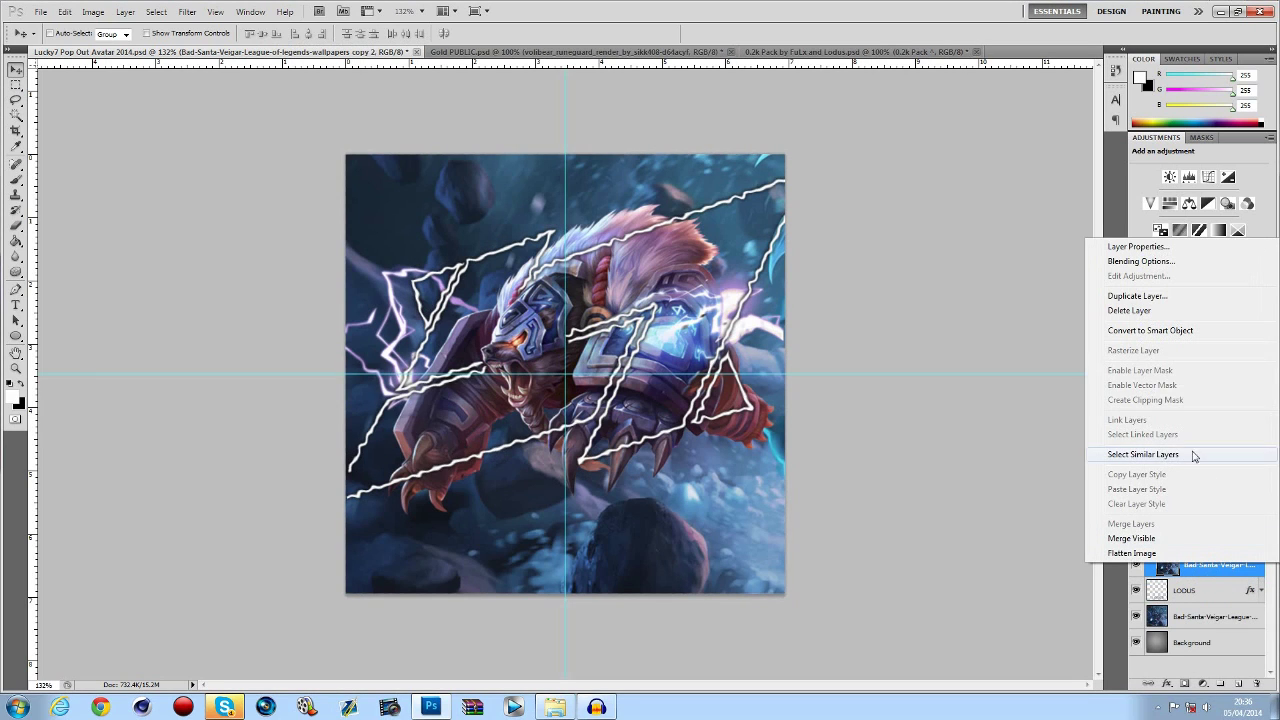
pyautogui.click(1200, 566)
pyautogui.doubleClick(1198, 566)
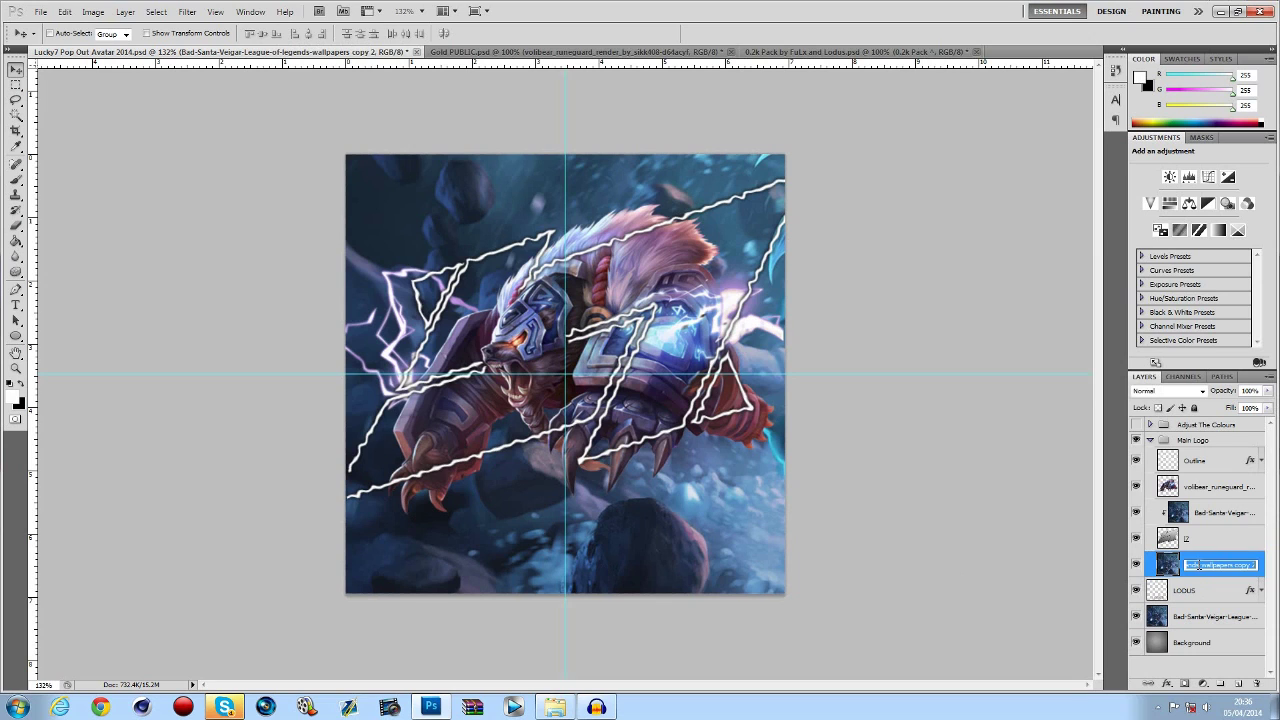
pyautogui.click(1192, 590)
pyautogui.rightClick(1206, 566)
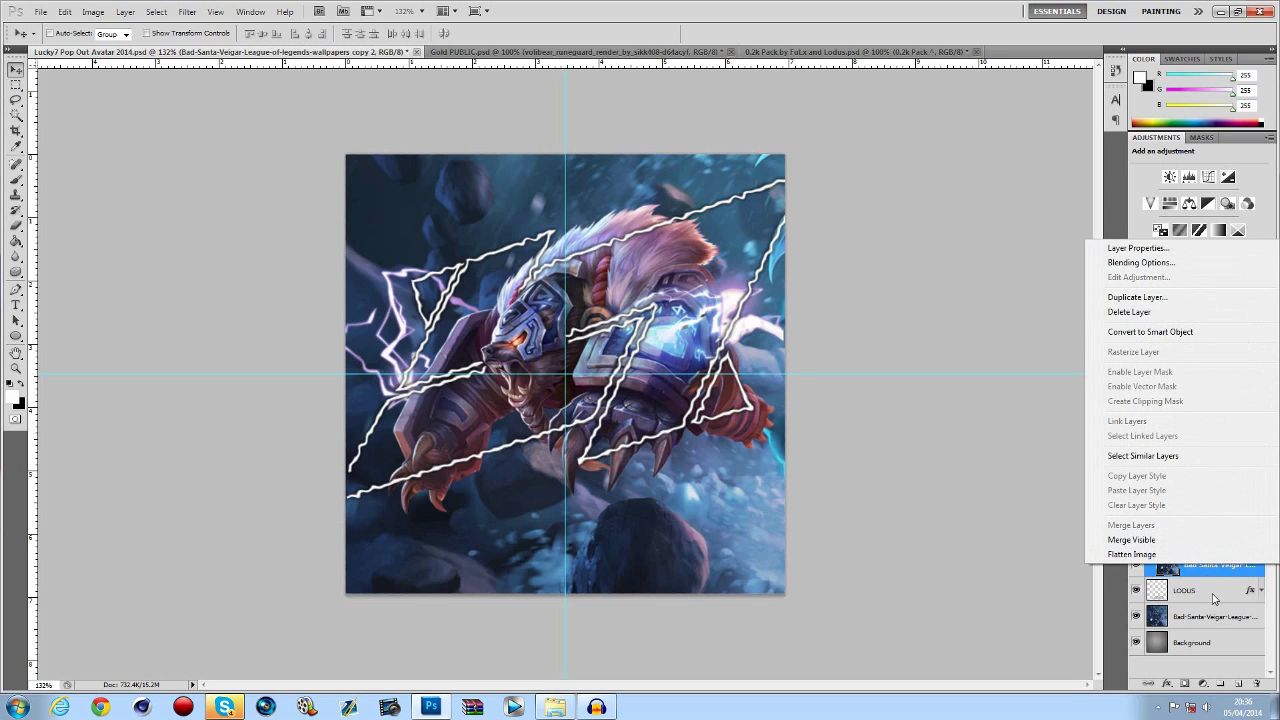
pyautogui.click(1202, 577)
pyautogui.rightClick(1200, 568)
pyautogui.press('Escape')
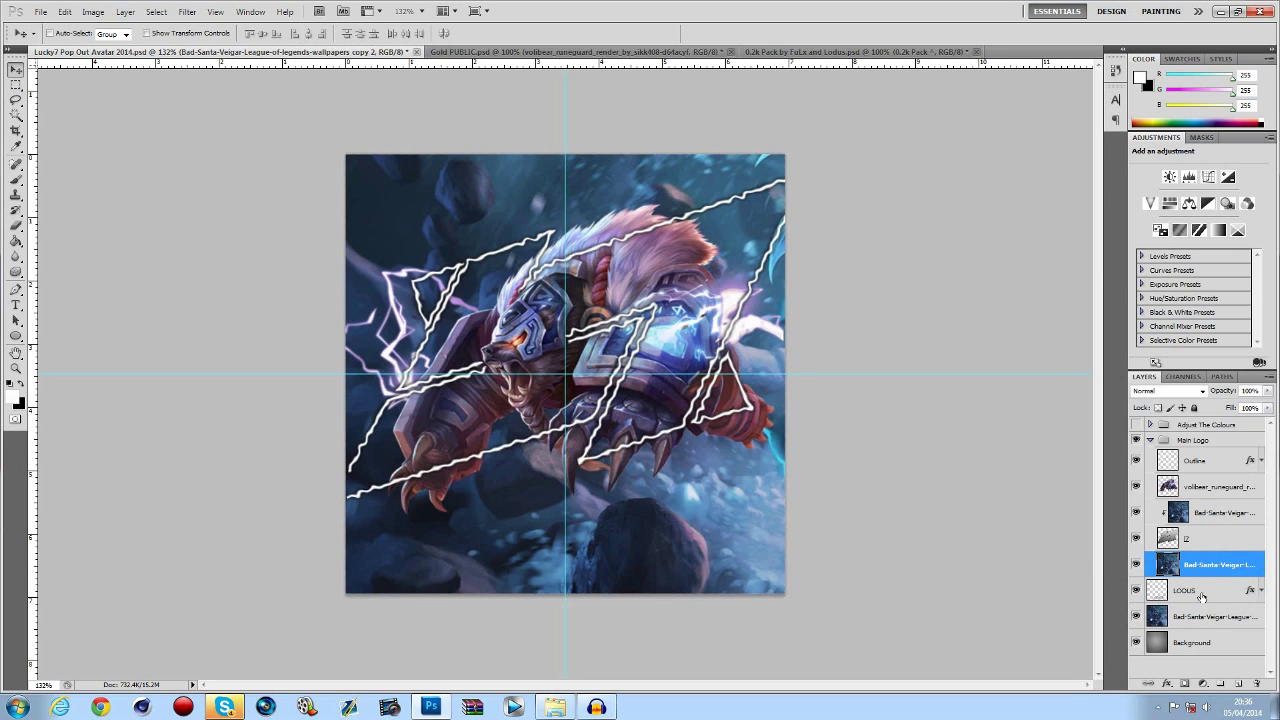
# Take the wallpaper copy out of the Main Logo group and clip it to the LODUS layer with a clipping mask.
pyautogui.click(1200, 591)
pyautogui.click(1139, 565)
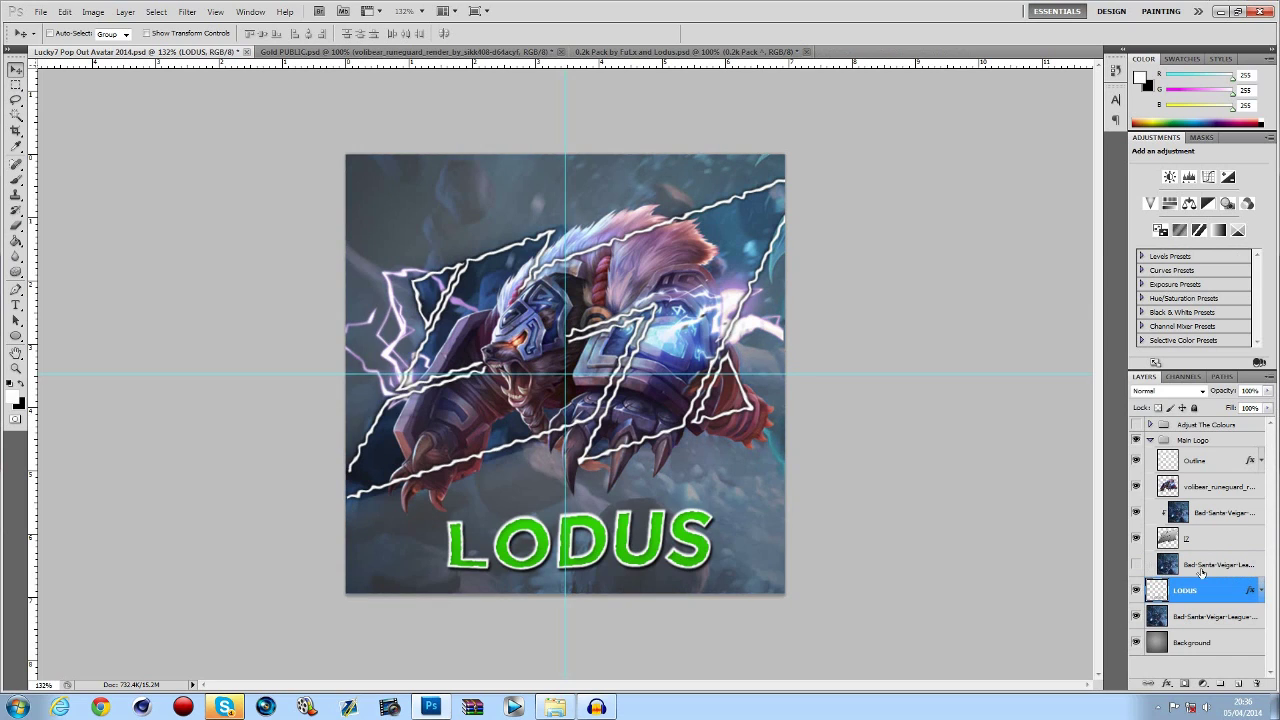
pyautogui.moveTo(1220, 570); pyautogui.dragTo(1187, 572)
pyautogui.click(1137, 566)
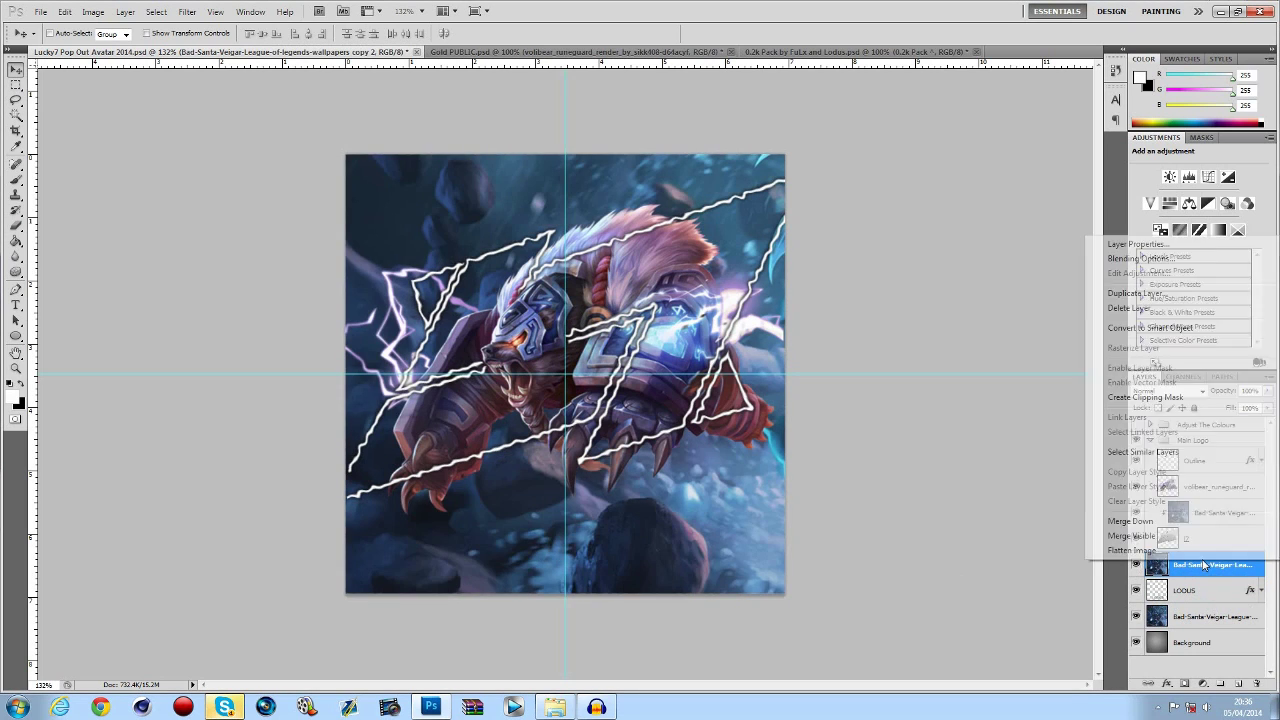
pyautogui.rightClick(1200, 566)
pyautogui.click(1130, 398)
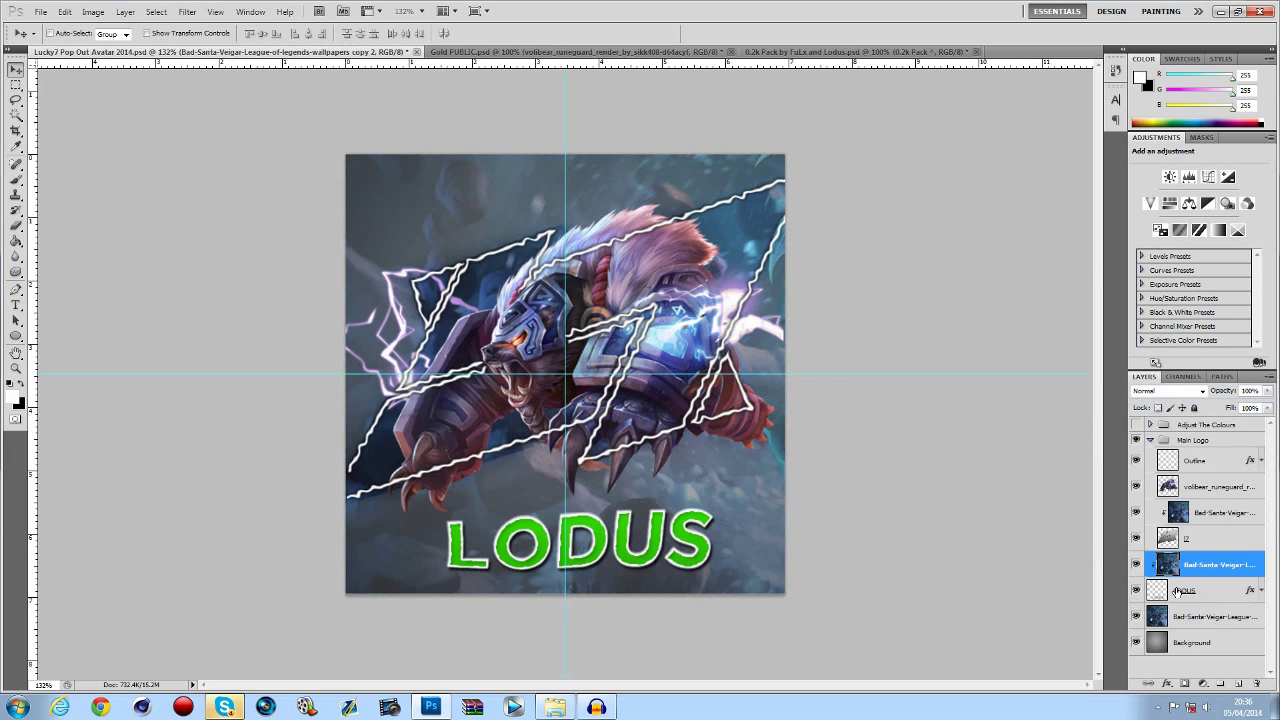
# Select each LODUS letter with the Magic Wand, delete all five from the rasterized layer, and clear the selection.
pyautogui.click(1186, 592)
pyautogui.press('w')
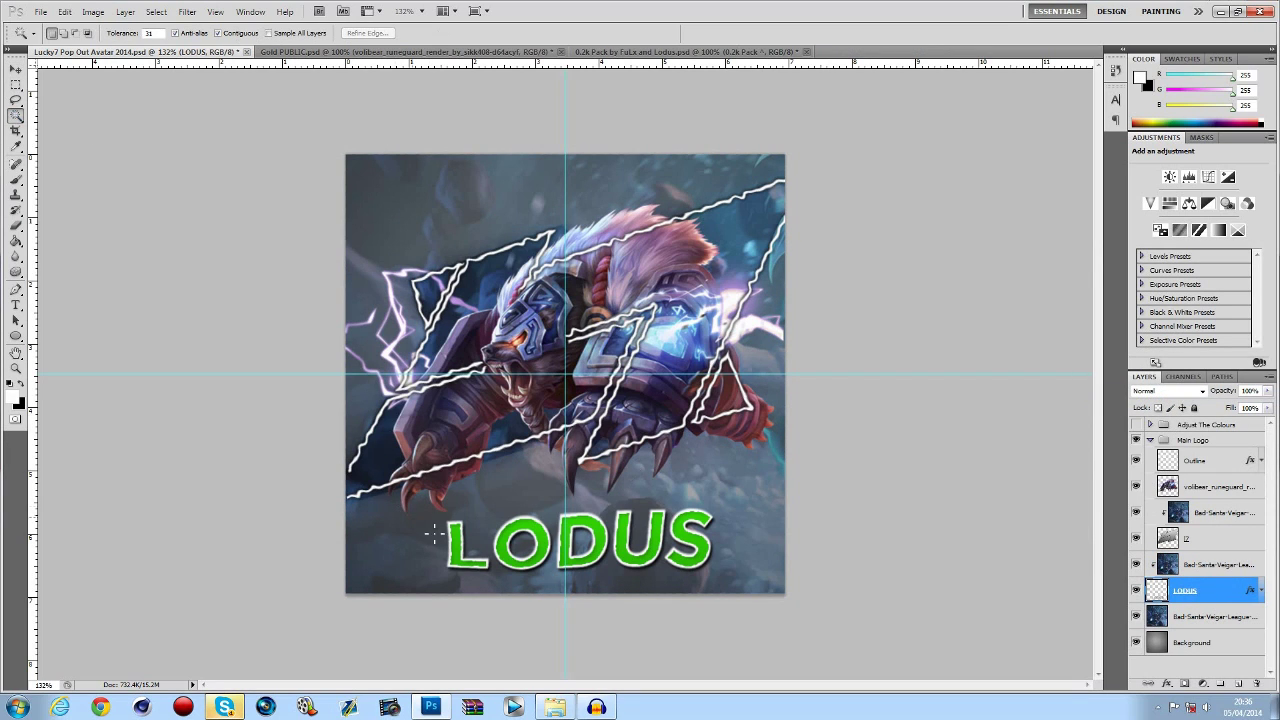
pyautogui.click(459, 541)
pyautogui.press('Delete')
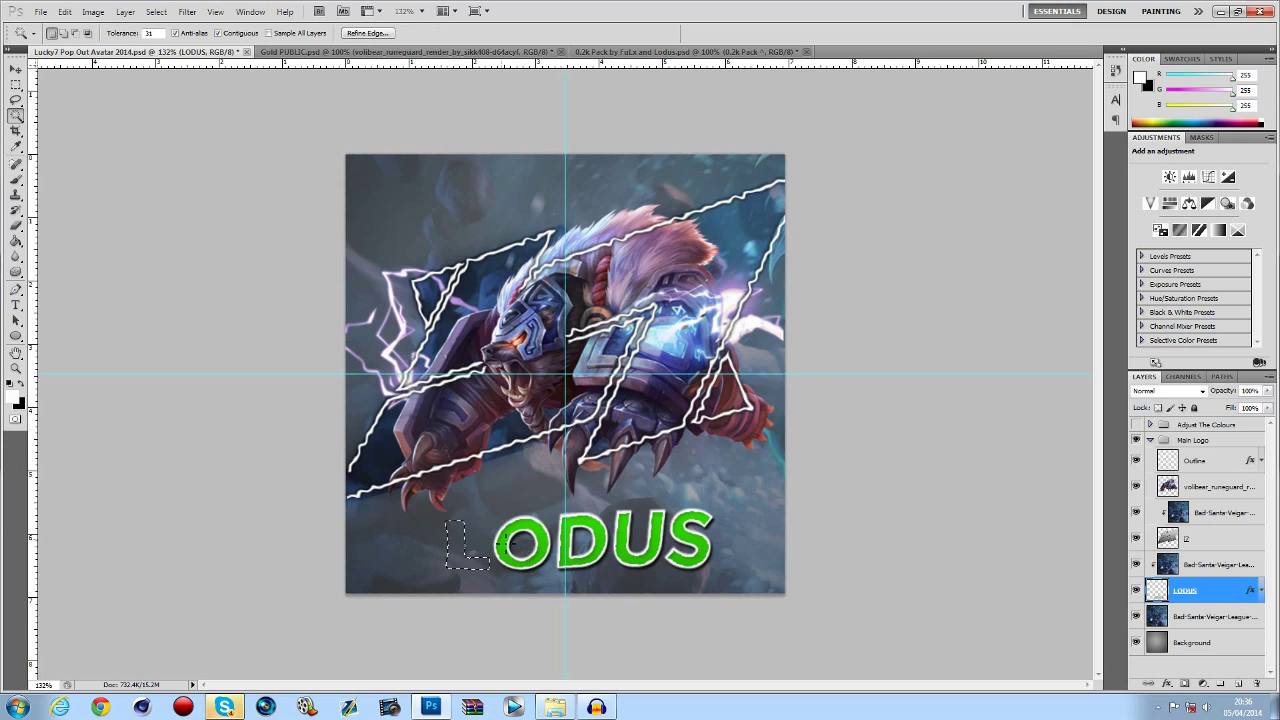
pyautogui.click(522, 541)
pyautogui.press('Delete')
pyautogui.click(582, 540)
pyautogui.press('Delete')
pyautogui.click(636, 538)
pyautogui.press('Delete')
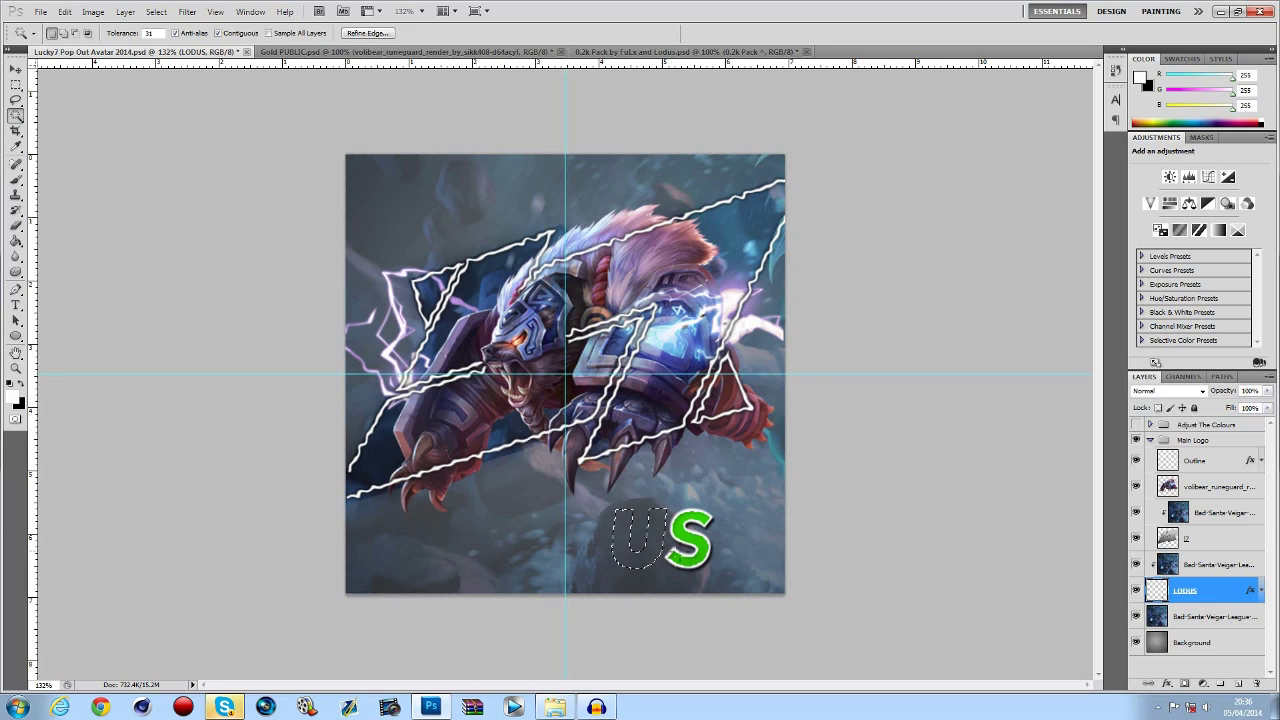
pyautogui.click(688, 540)
pyautogui.press('Delete')
pyautogui.press('m')
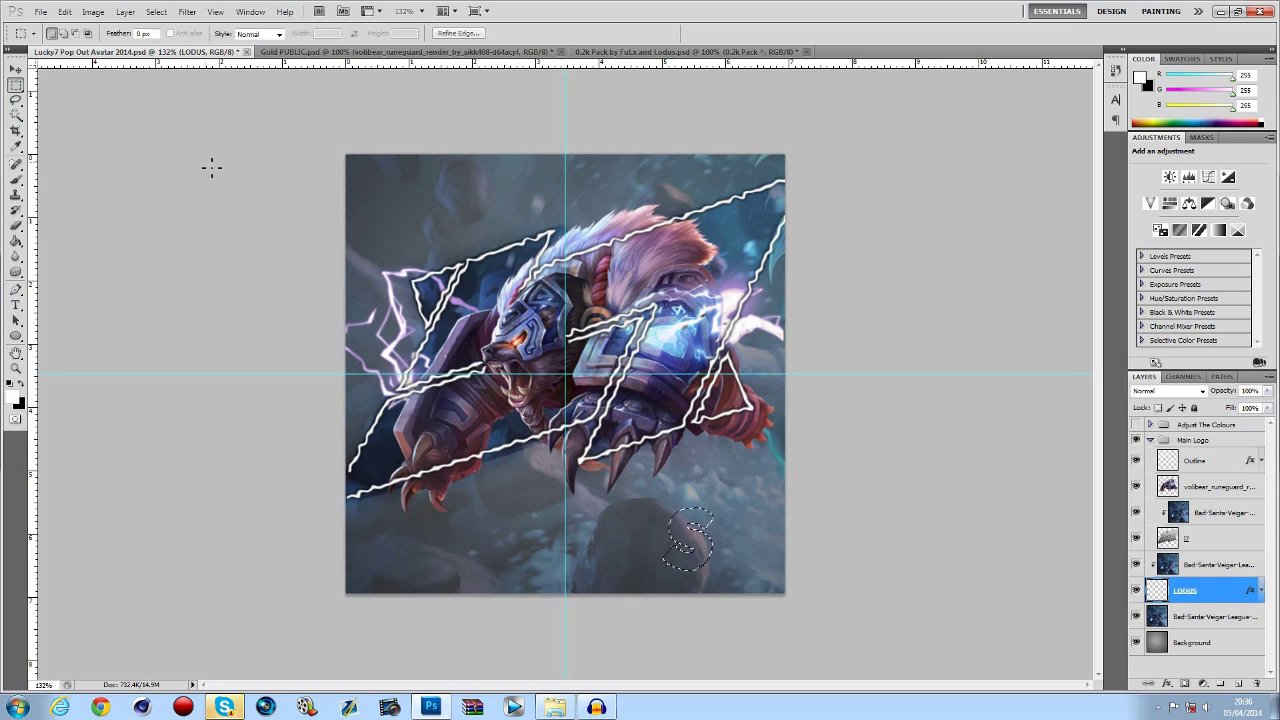
pyautogui.moveTo(212, 168); pyautogui.dragTo(120, 134)
pyautogui.click(612, 265)
# Add a new LODUS text box over the lower part of the avatar and set the text colour to black.
pyautogui.press('t')
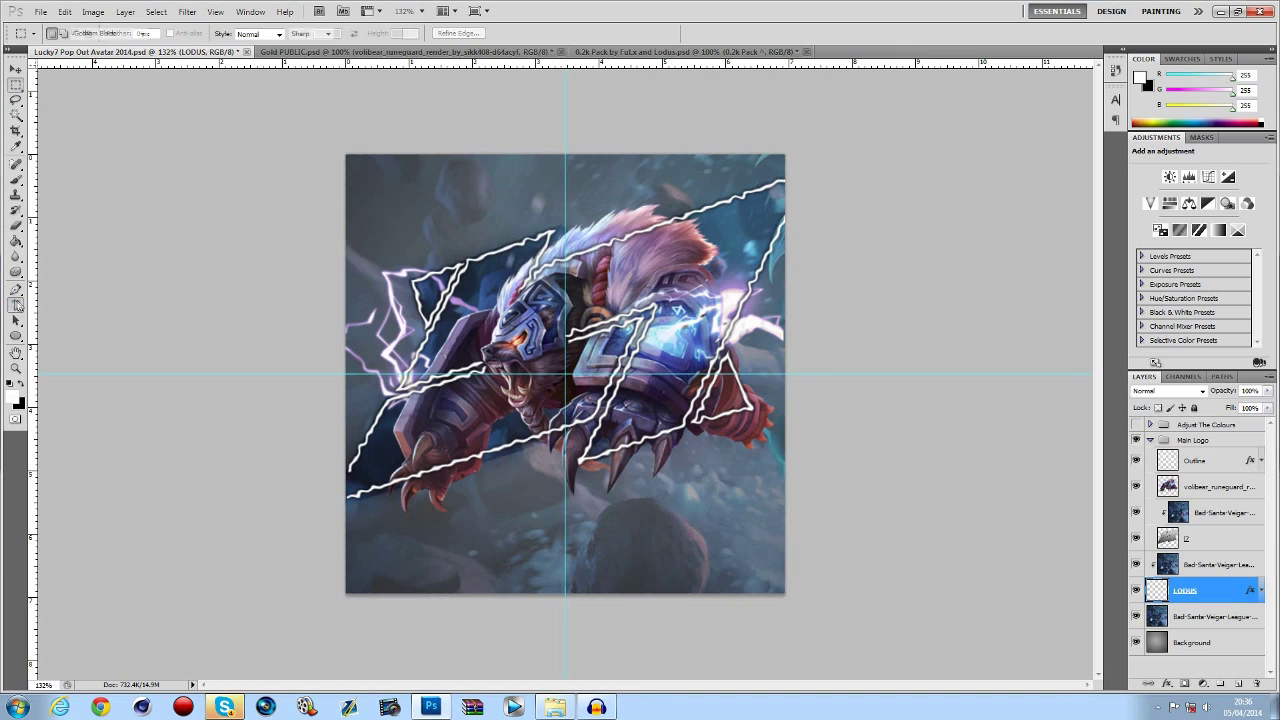
pyautogui.moveTo(740, 631); pyautogui.dragTo(822, 608)
pyautogui.write('LO')
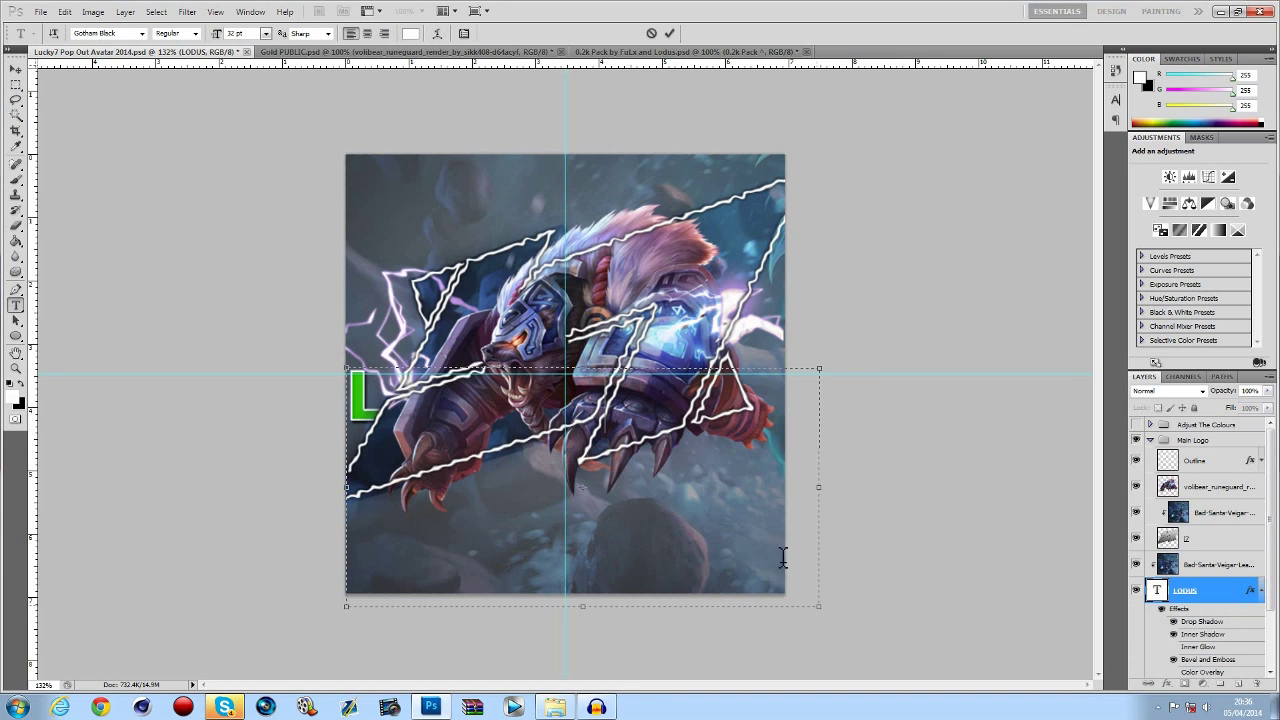
pyautogui.moveTo(670, 450); pyautogui.dragTo(252, 438)
pyautogui.click(14, 398)
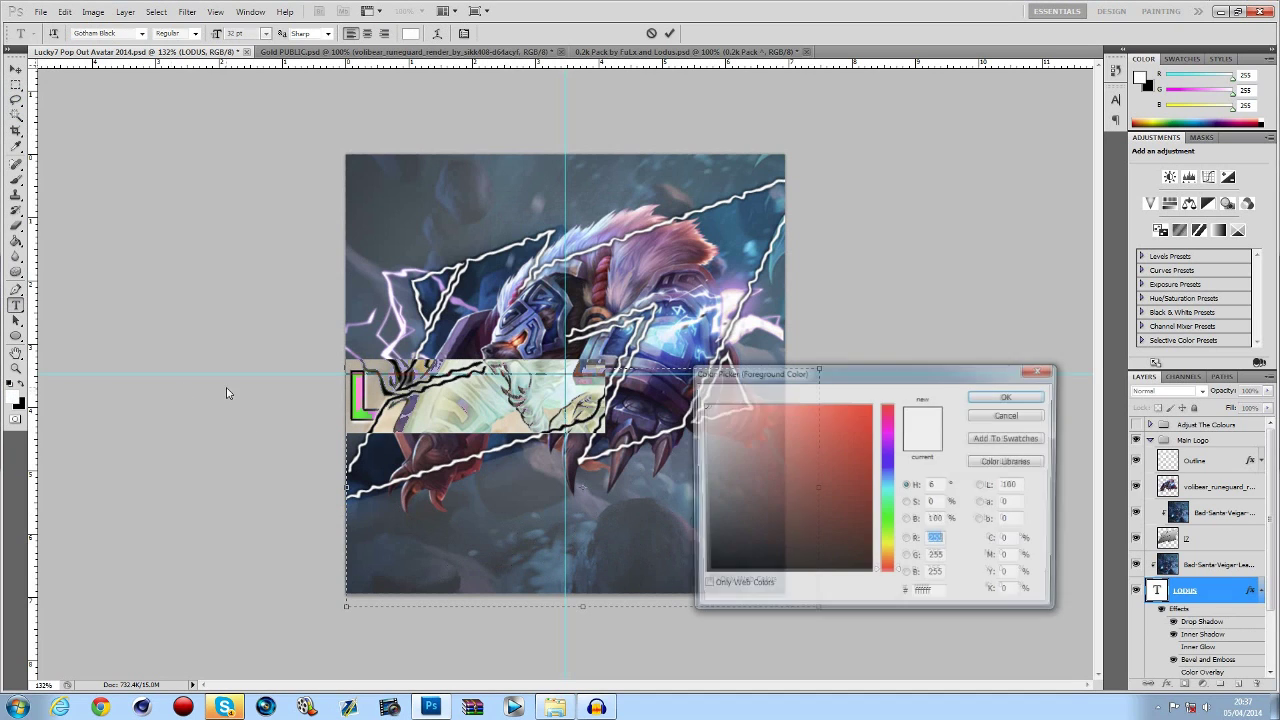
pyautogui.moveTo(714, 424); pyautogui.dragTo(929, 639)
pyautogui.press('Return')
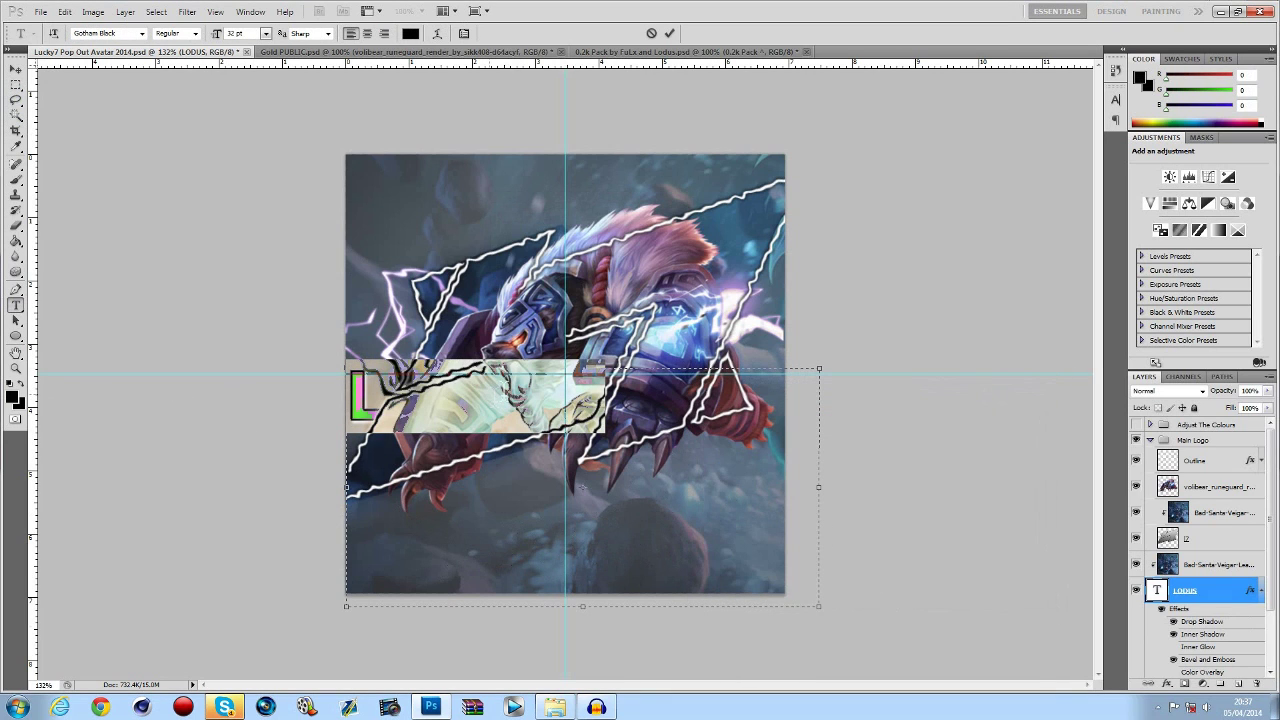
# Change the LODUS text's font to TYPOGRAPH PRO in the ExtraBold style.
pyautogui.click(142, 33)
pyautogui.moveTo(201, 212); pyautogui.dragTo(187, 414)
pyautogui.click(110, 225)
pyautogui.click(197, 35)
pyautogui.click(198, 111)
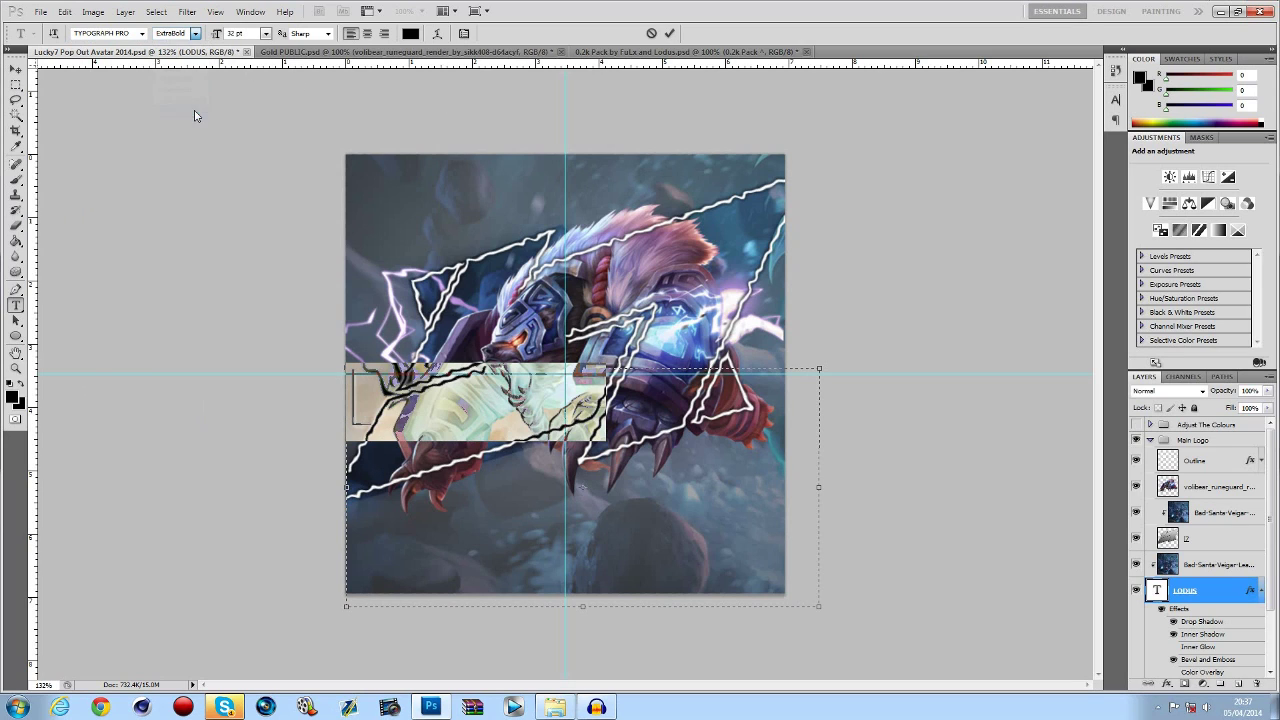
# Move the LODUS text below the logo and hide its Gradient Overlay effect so the clipped wallpaper shows through.
pyautogui.click(18, 66)
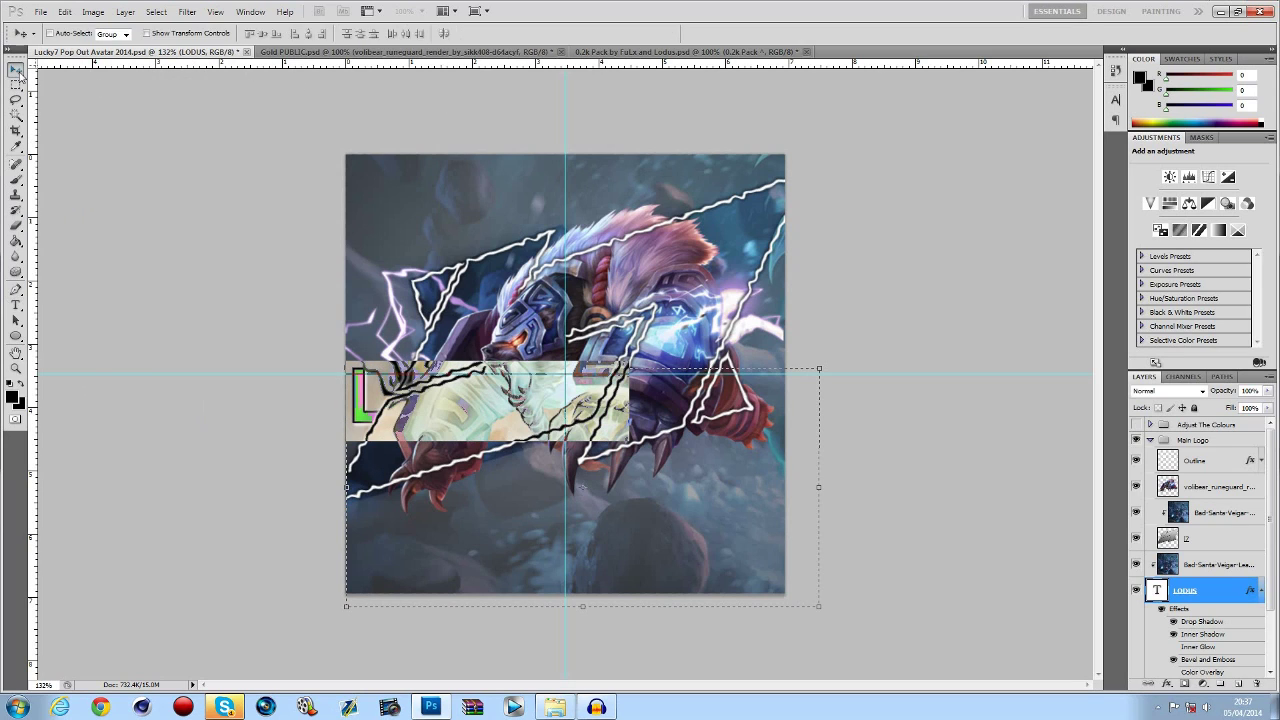
pyautogui.moveTo(422, 403); pyautogui.dragTo(495, 538)
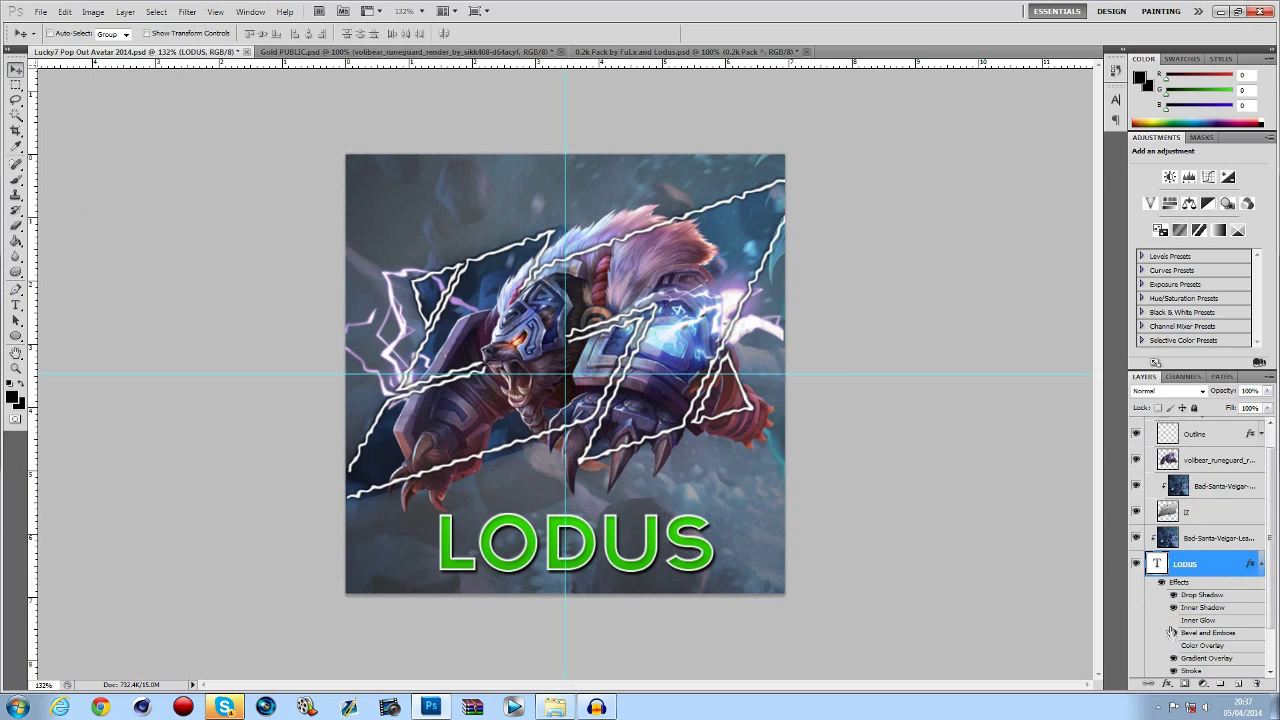
pyautogui.click(1172, 659)
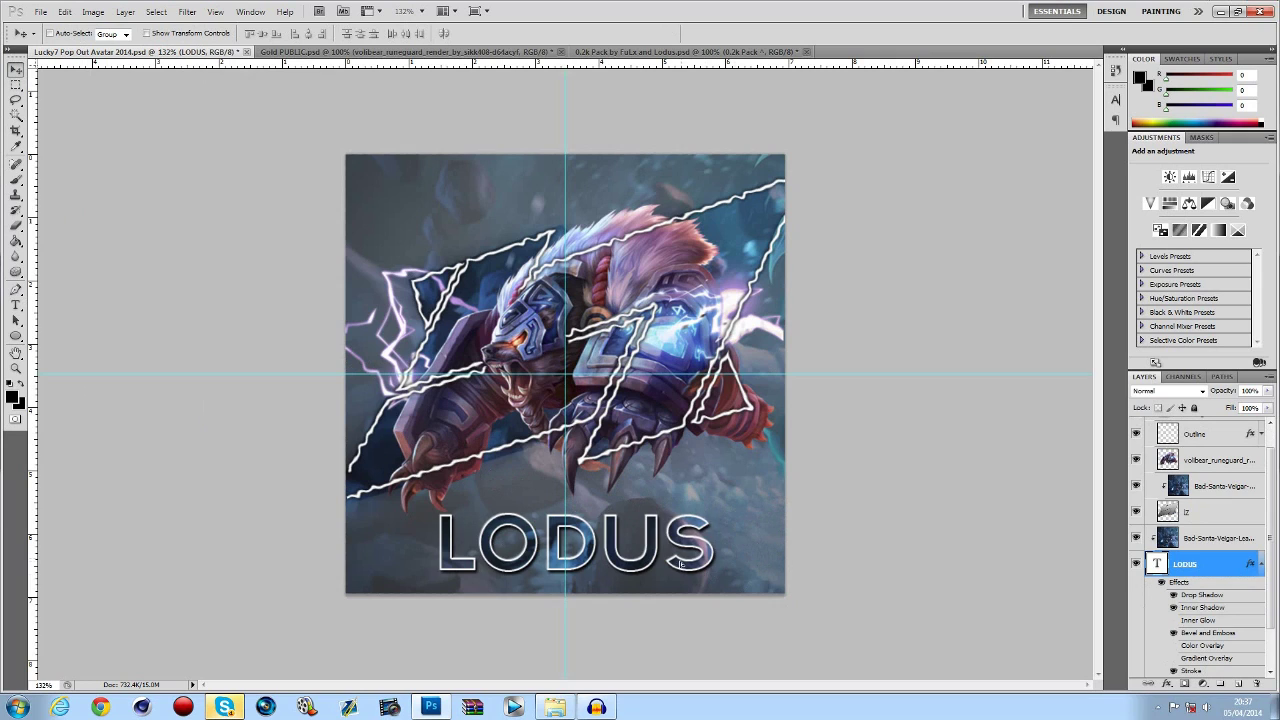
pyautogui.moveTo(680, 565); pyautogui.dragTo(688, 568)
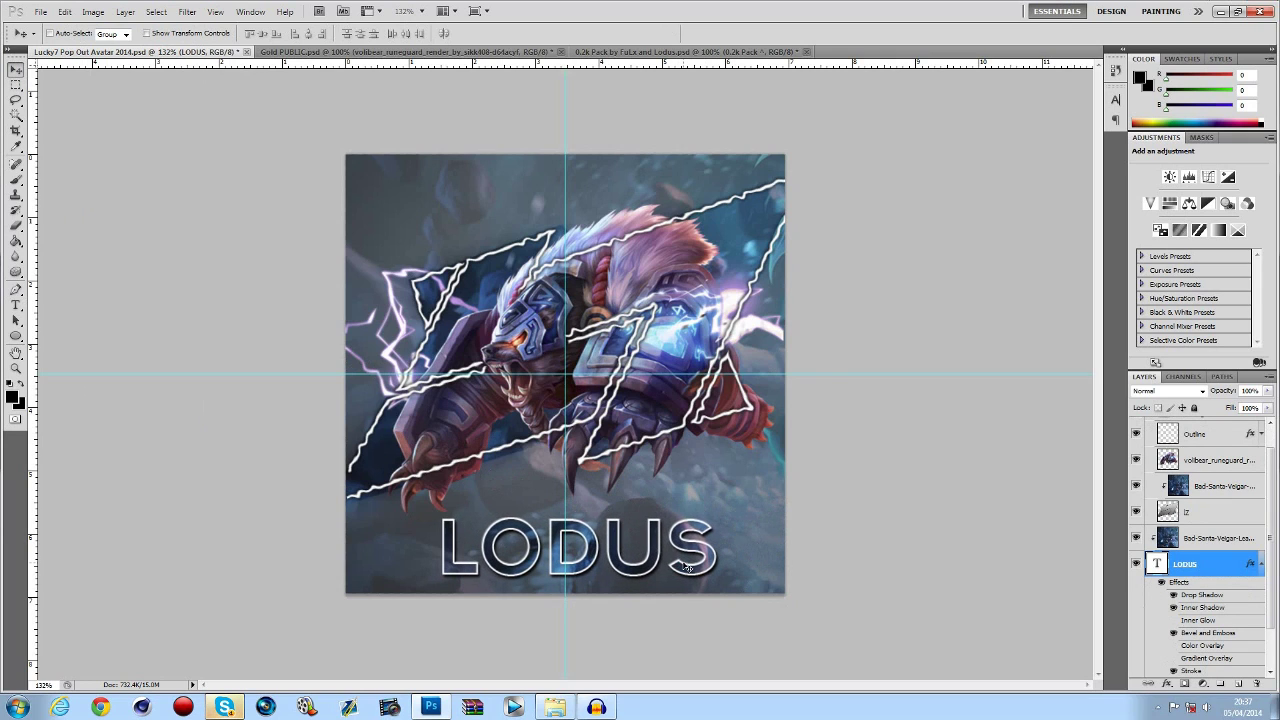
# Scale the LODUS text down with Free Transform and centre it under the bear.
pyautogui.click(64, 11)
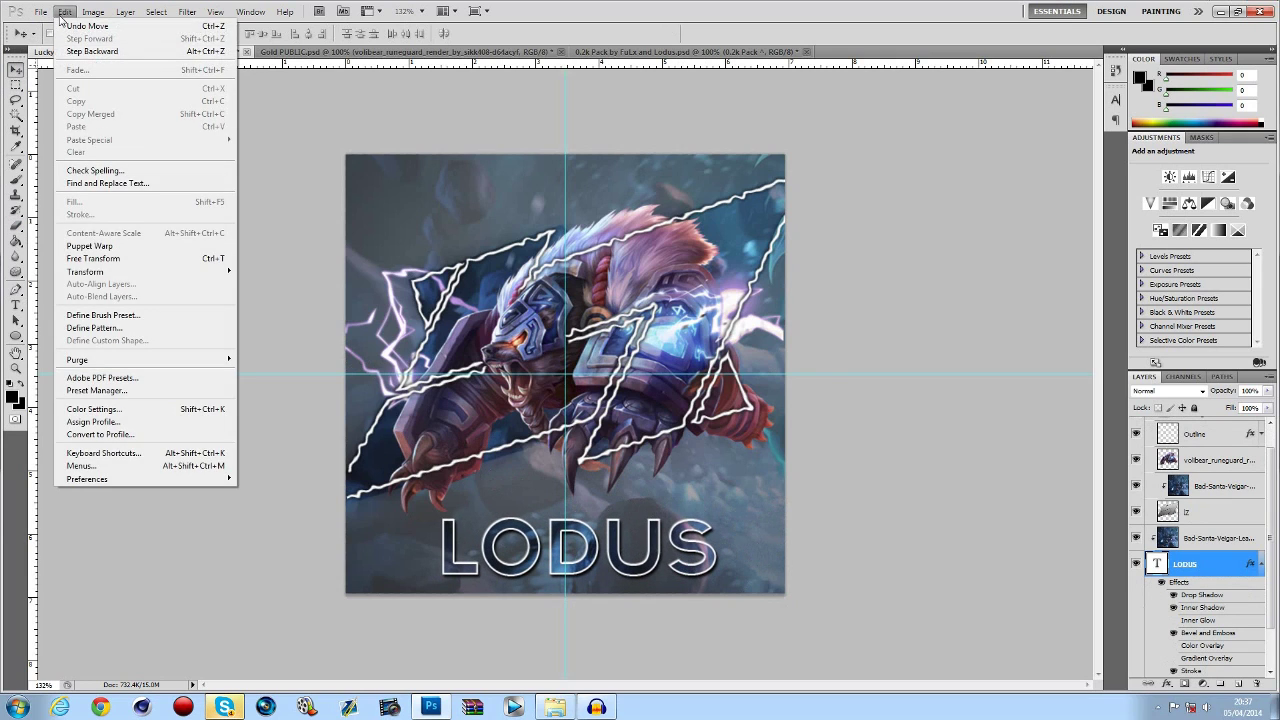
pyautogui.click(479, 410)
pyautogui.hotkey('ctrl', 't')
pyautogui.scroll(-4, 910, 618)
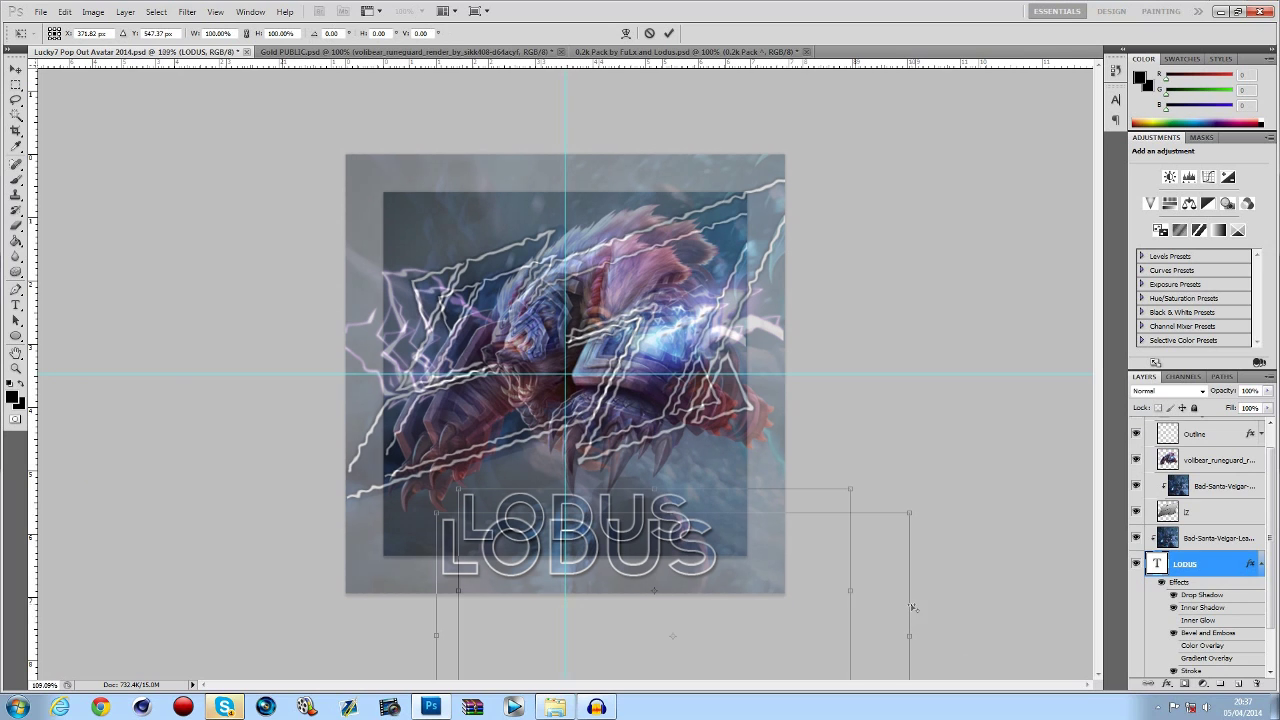
pyautogui.moveTo(804, 640); pyautogui.dragTo(727, 582)
pyautogui.press('Return')
pyautogui.moveTo(600, 494); pyautogui.dragTo(622, 500)
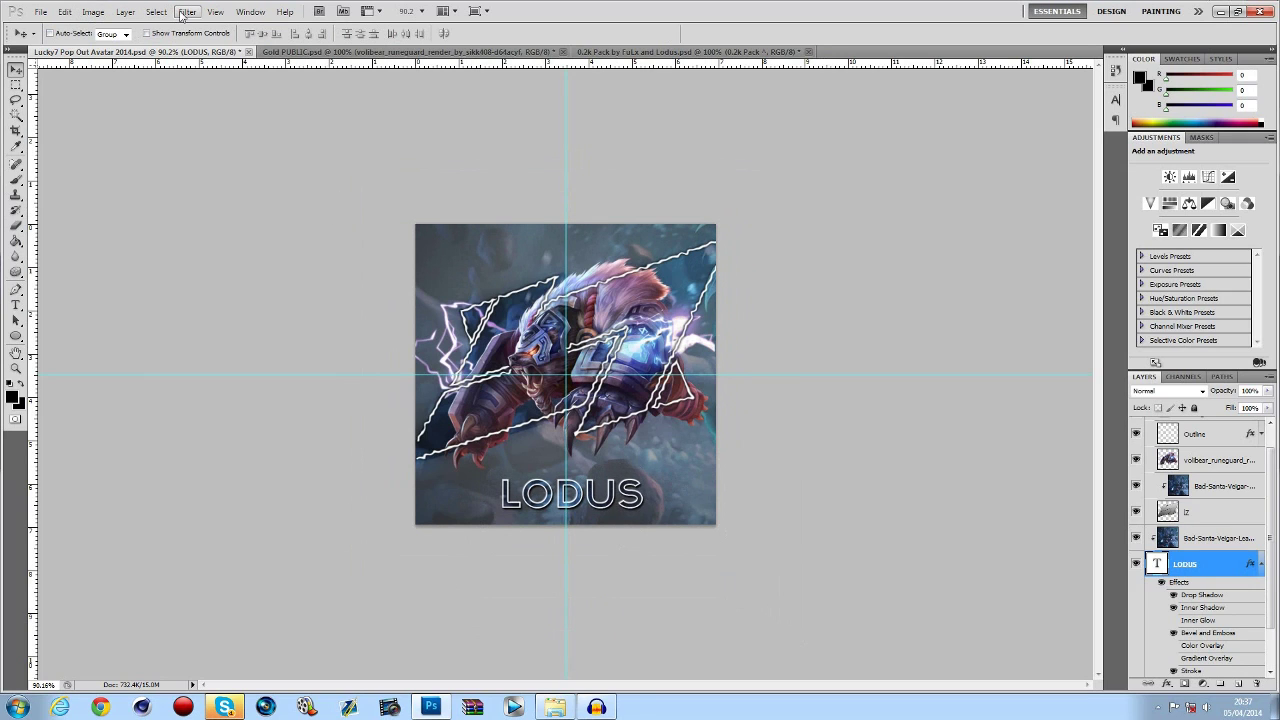
# Rasterize the LODUS text layer and reapply the Ripple filter to it.
pyautogui.rightClick(1184, 566)
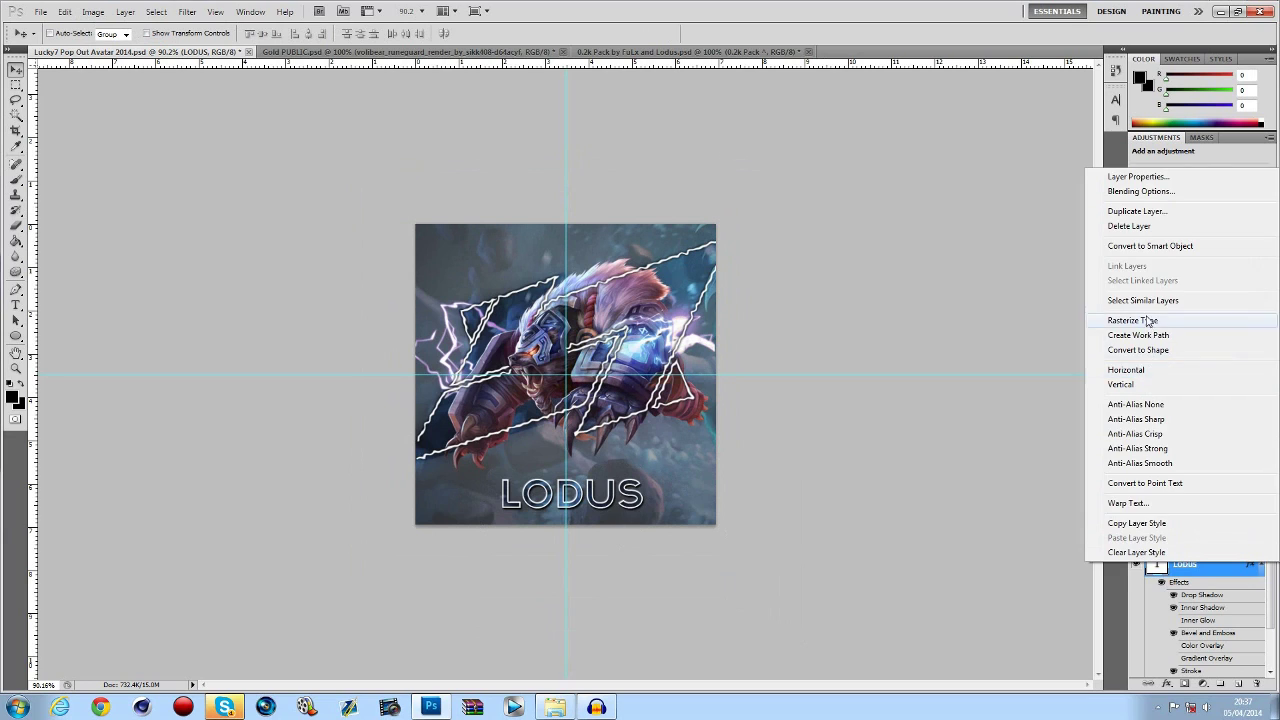
pyautogui.click(1188, 320)
pyautogui.click(187, 11)
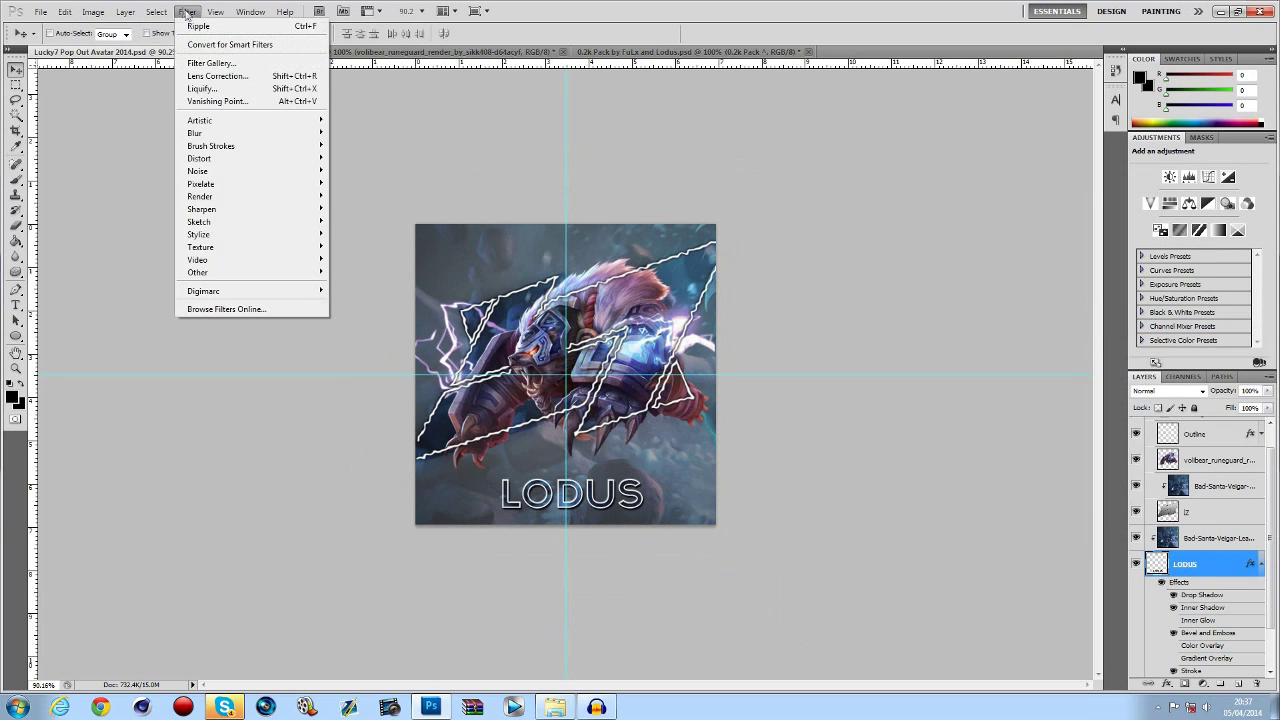
pyautogui.click(195, 27)
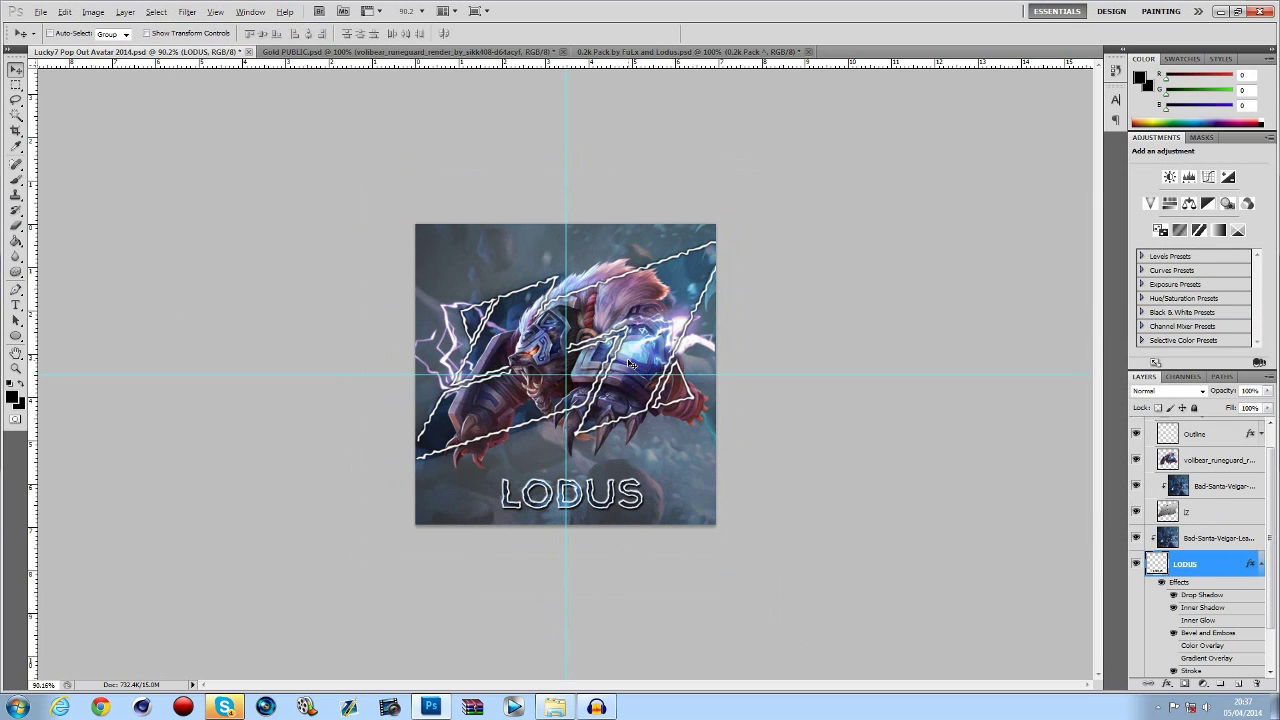
# Warp the LODUS text so its outer letters rise and its lower edge curves upward, and nudge it into place.
pyautogui.press('alt')
pyautogui.press('Down')
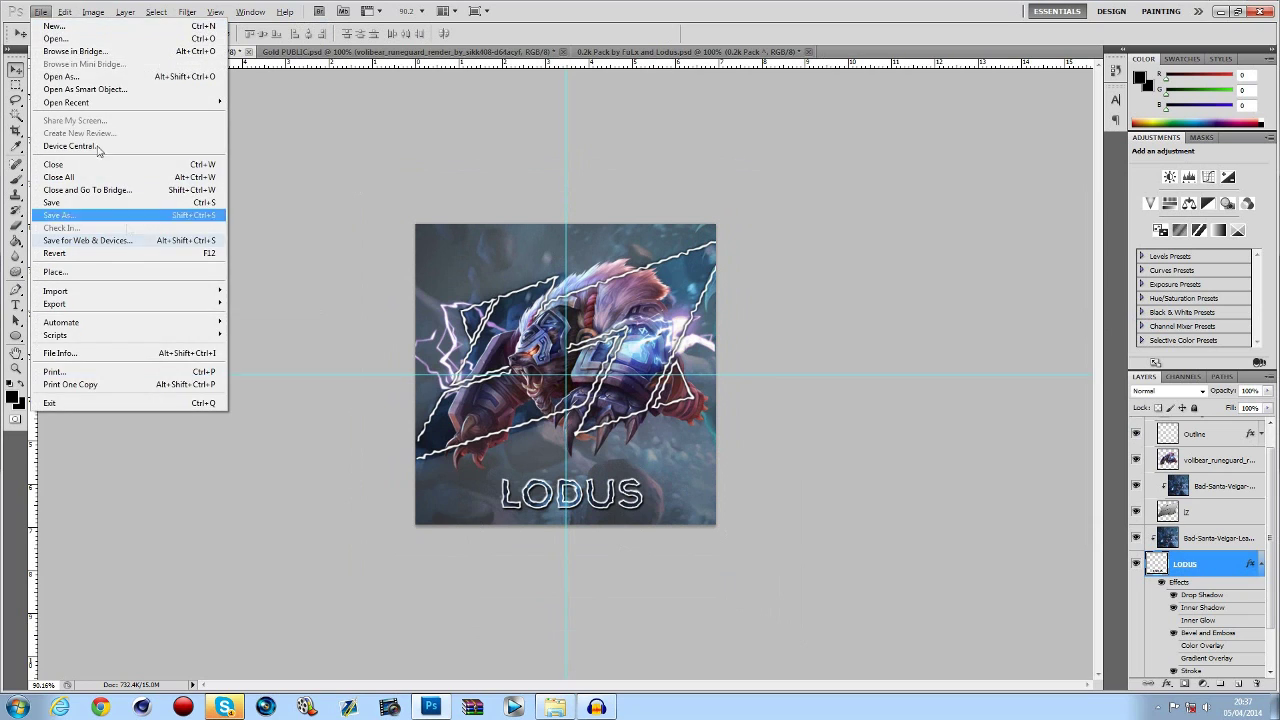
pyautogui.press('Right')
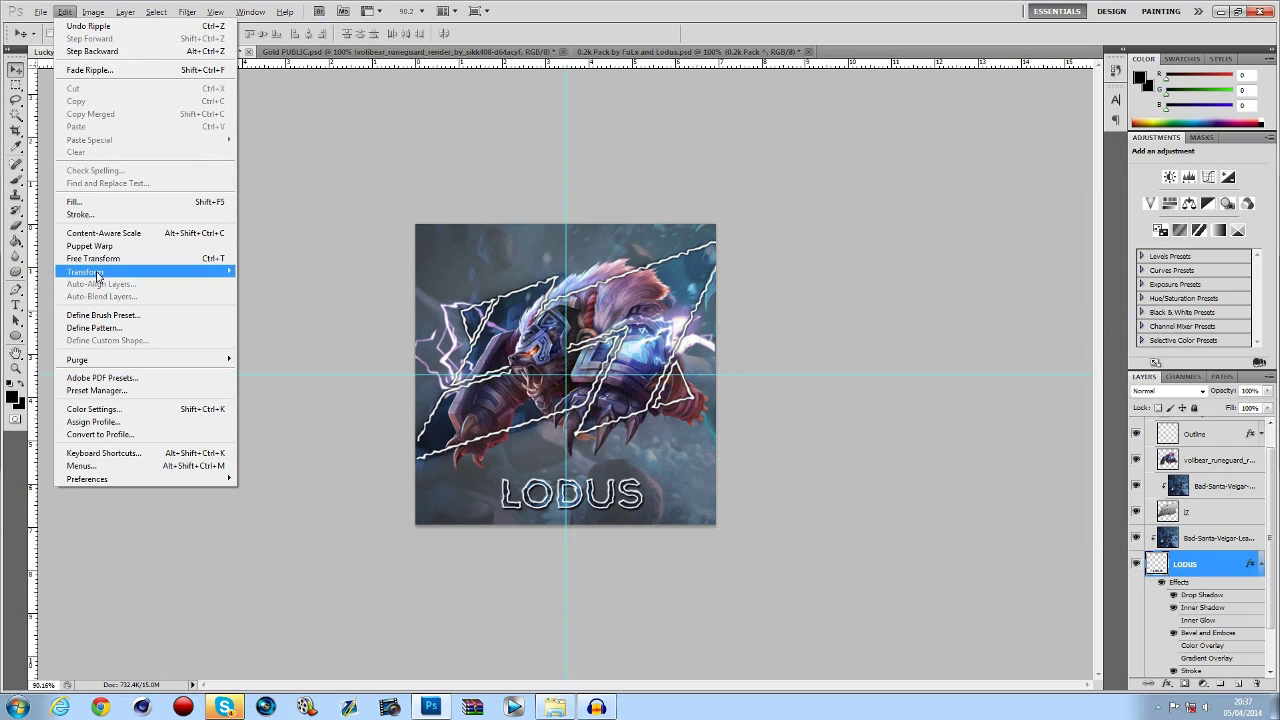
pyautogui.moveTo(100, 273)
pyautogui.click(288, 355)
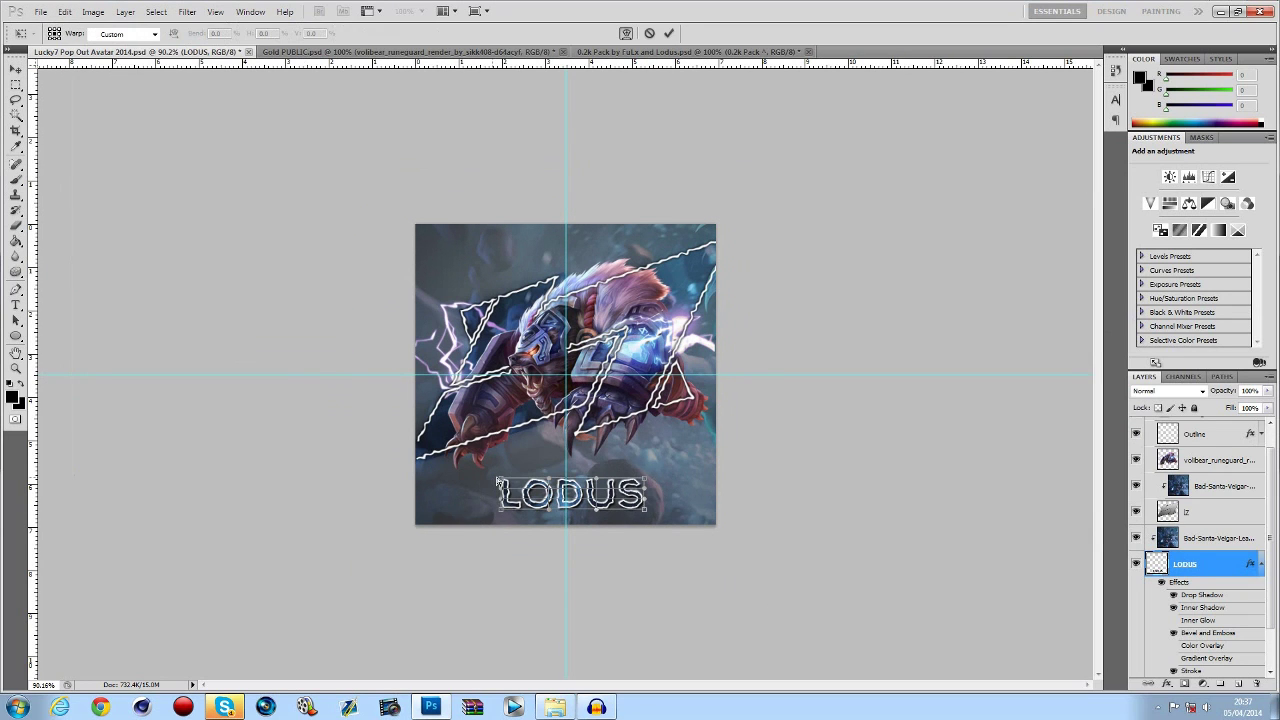
pyautogui.moveTo(501, 477); pyautogui.dragTo(501, 468)
pyautogui.moveTo(595, 512); pyautogui.dragTo(551, 497)
pyautogui.moveTo(647, 481); pyautogui.dragTo(577, 483)
pyautogui.press('Return')
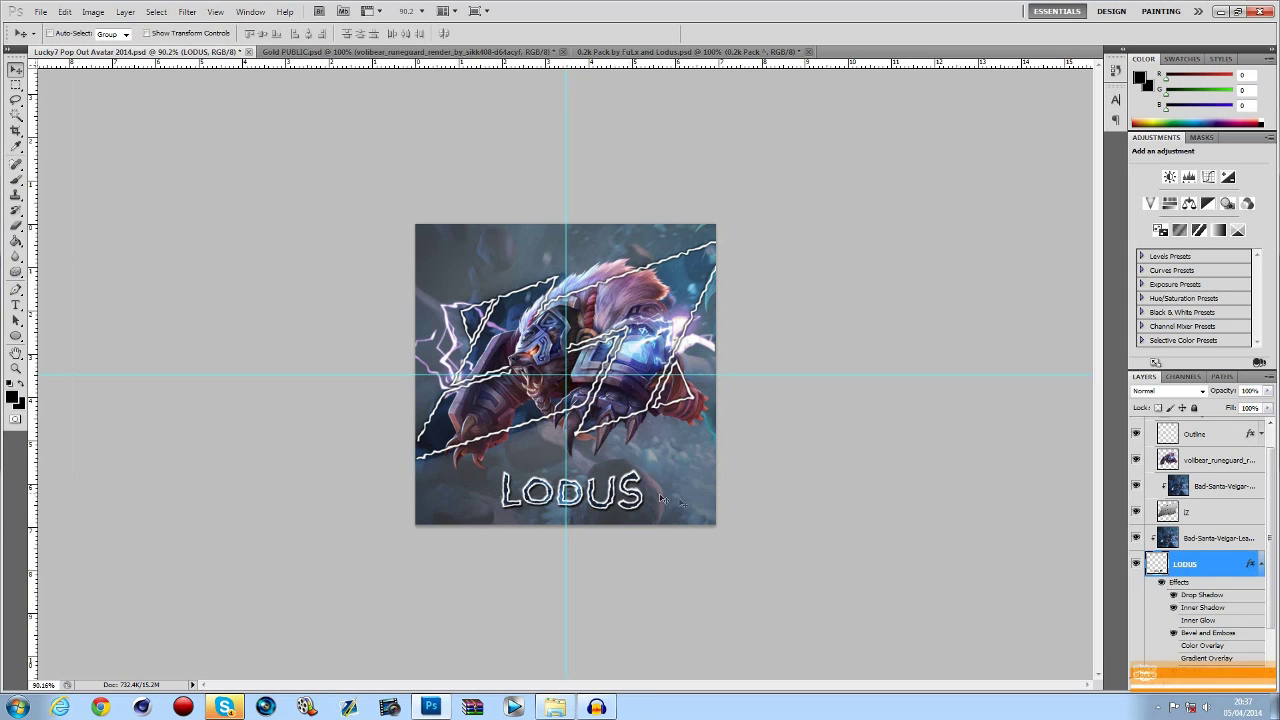
pyautogui.scroll(6, 686, 489)
pyautogui.moveTo(682, 613); pyautogui.dragTo(688, 615)
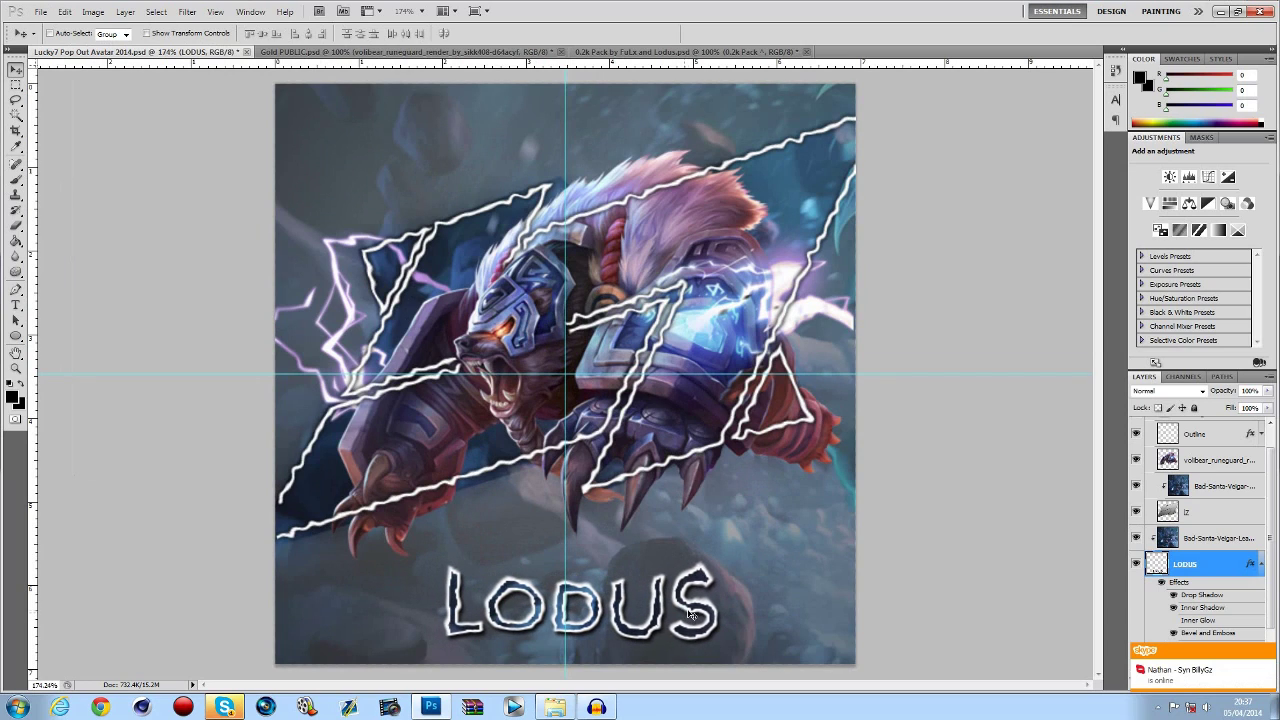
# Toggle the LODUS layer's Drop Shadow, Inner Shadow and Bevel and Emboss effects to compare them, and hide its Stroke.
pyautogui.click(1174, 596)
pyautogui.click(1174, 596)
pyautogui.click(1174, 608)
pyautogui.scroll(-2, 1174, 610)
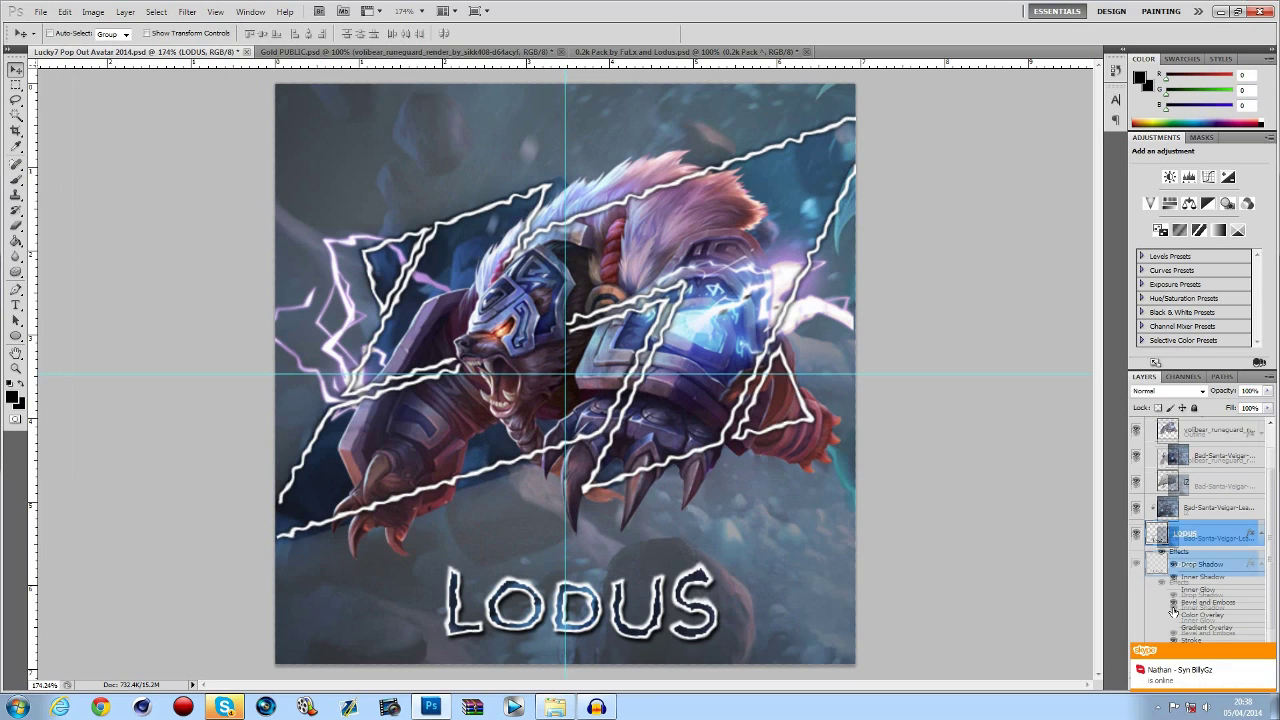
pyautogui.click(1173, 588)
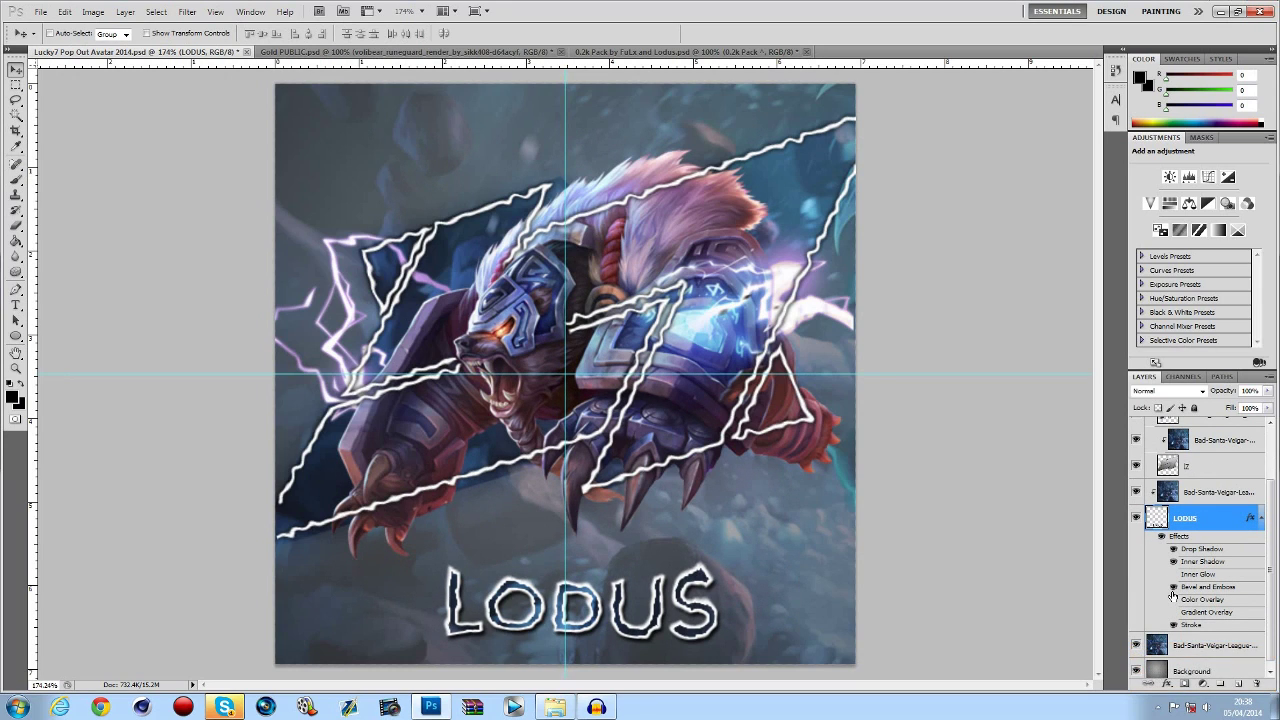
pyautogui.click(1174, 624)
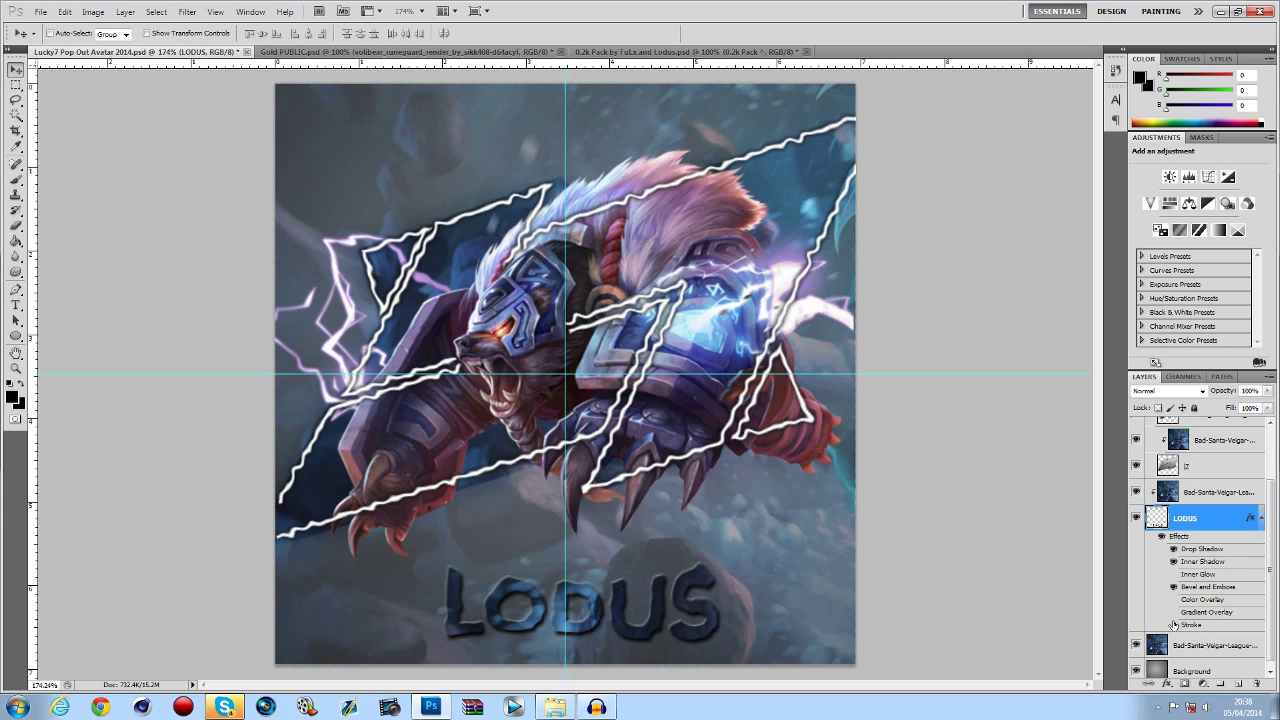
# Show the LODUS layer's Stroke effect again and set its size to 1 px.
pyautogui.scroll(-2, 867, 503)
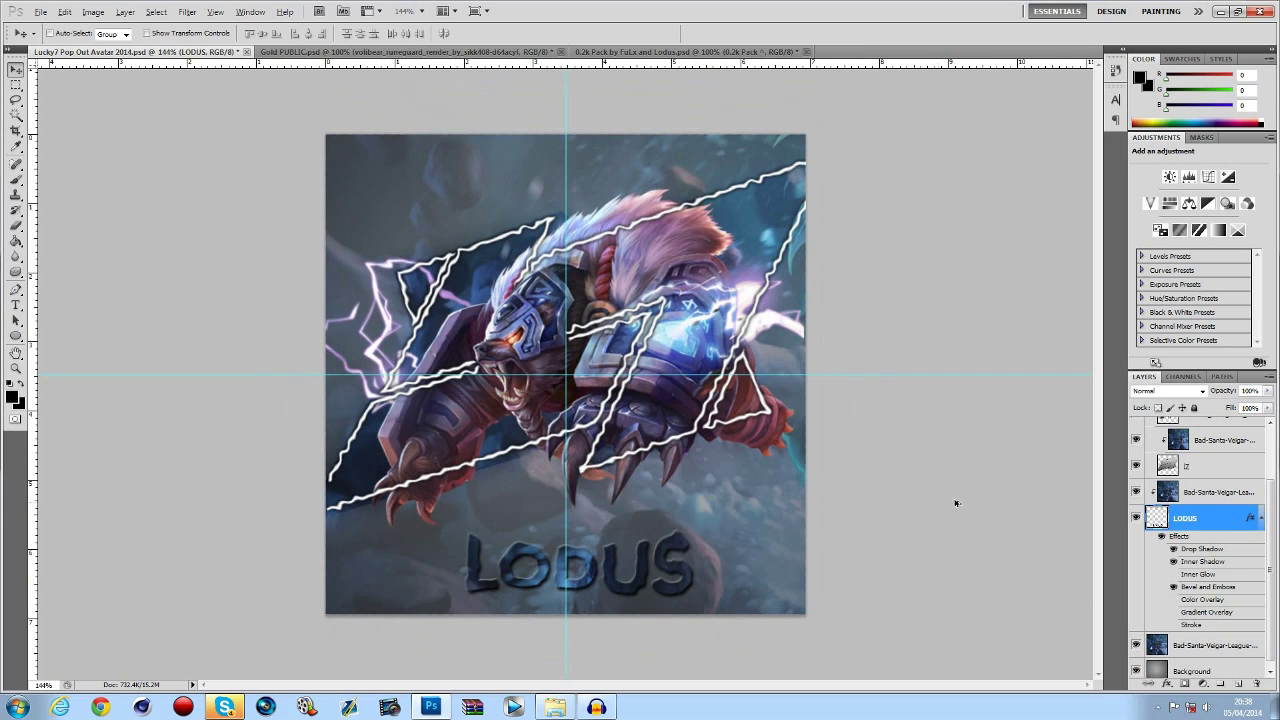
pyautogui.press('alt')
pyautogui.click(1175, 625)
pyautogui.click(1175, 625)
pyautogui.click(1175, 625)
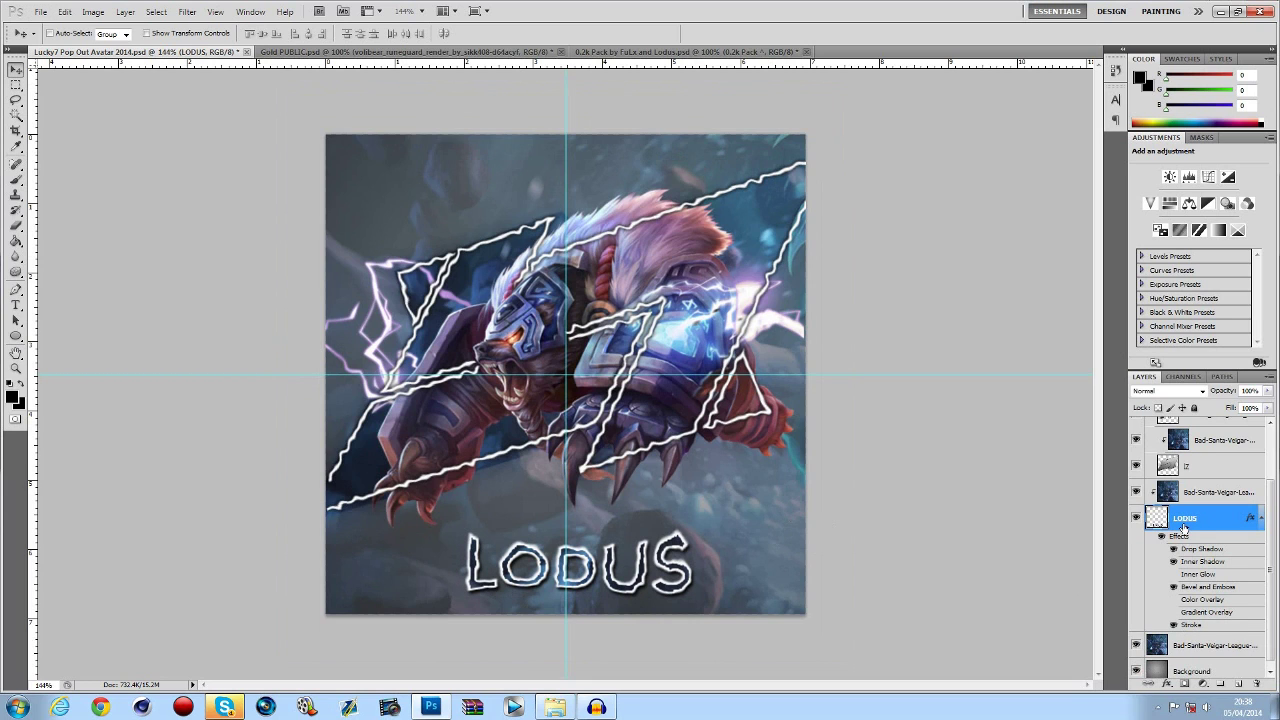
pyautogui.rightClick(1192, 526)
pyautogui.click(1150, 222)
pyautogui.click(906, 473)
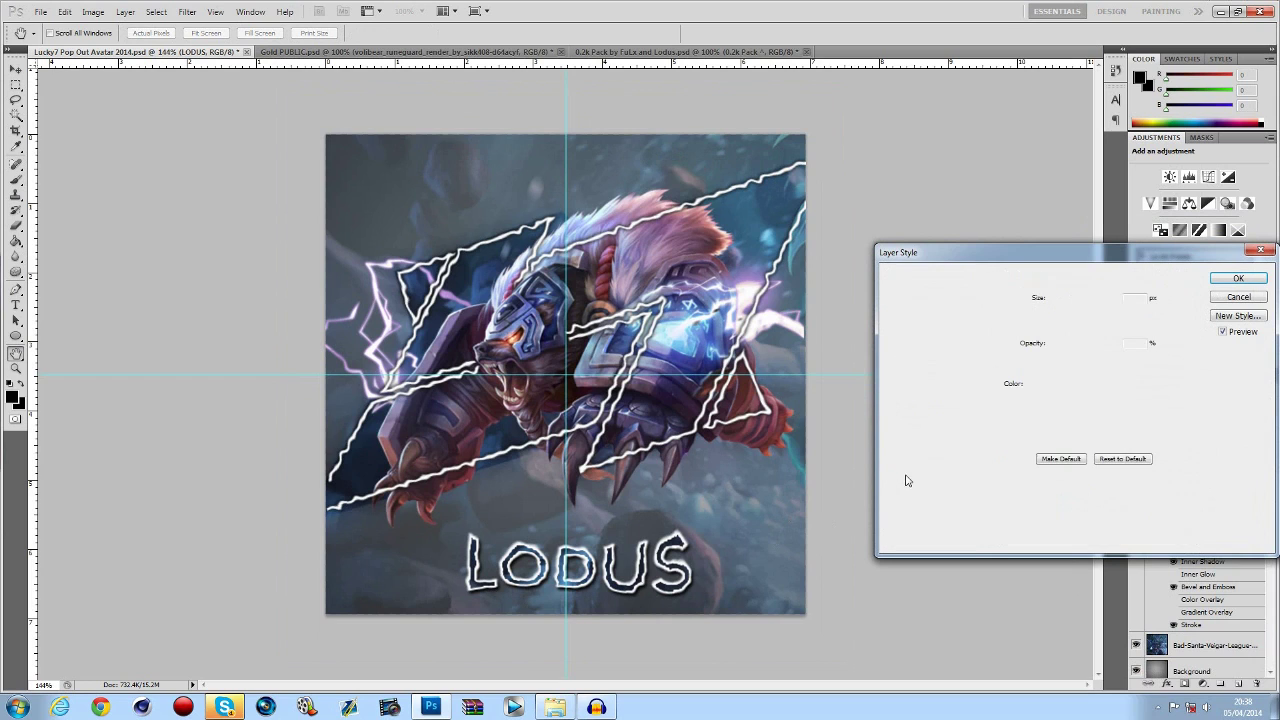
pyautogui.moveTo(1140, 299); pyautogui.dragTo(1093, 309)
pyautogui.write('1')
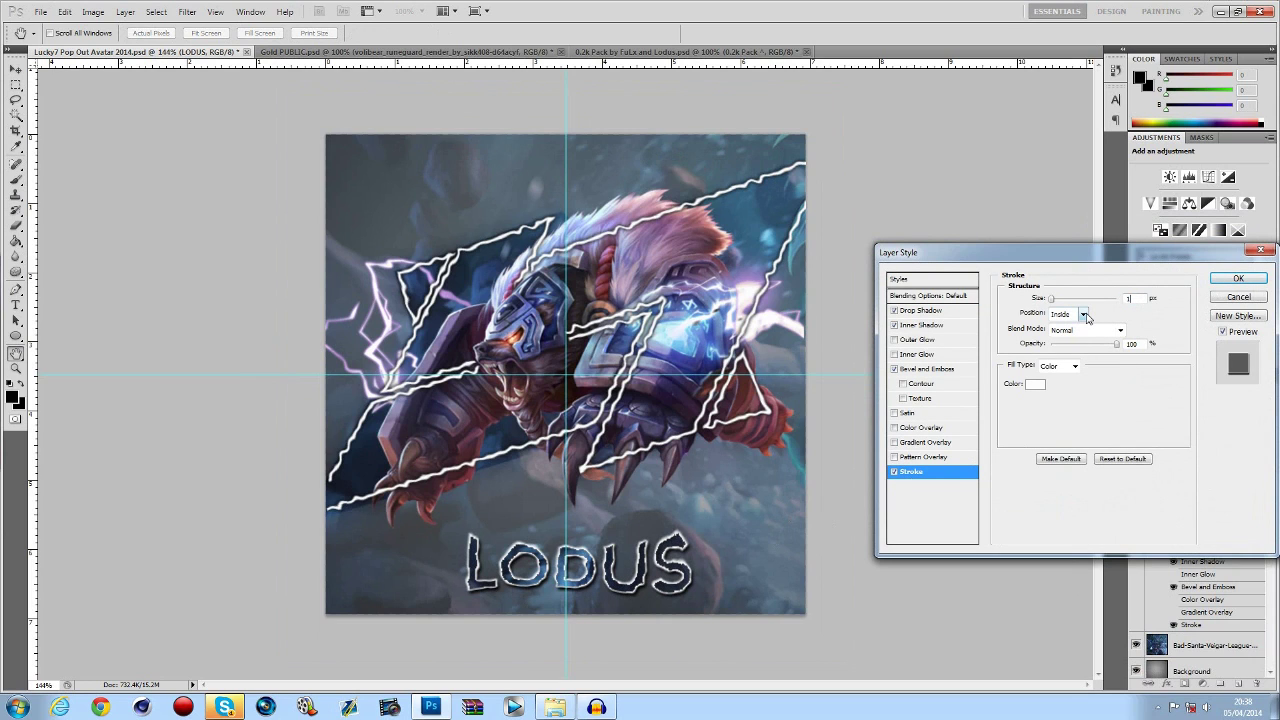
pyautogui.press('Return')
pyautogui.scroll(-1, 767, 231)
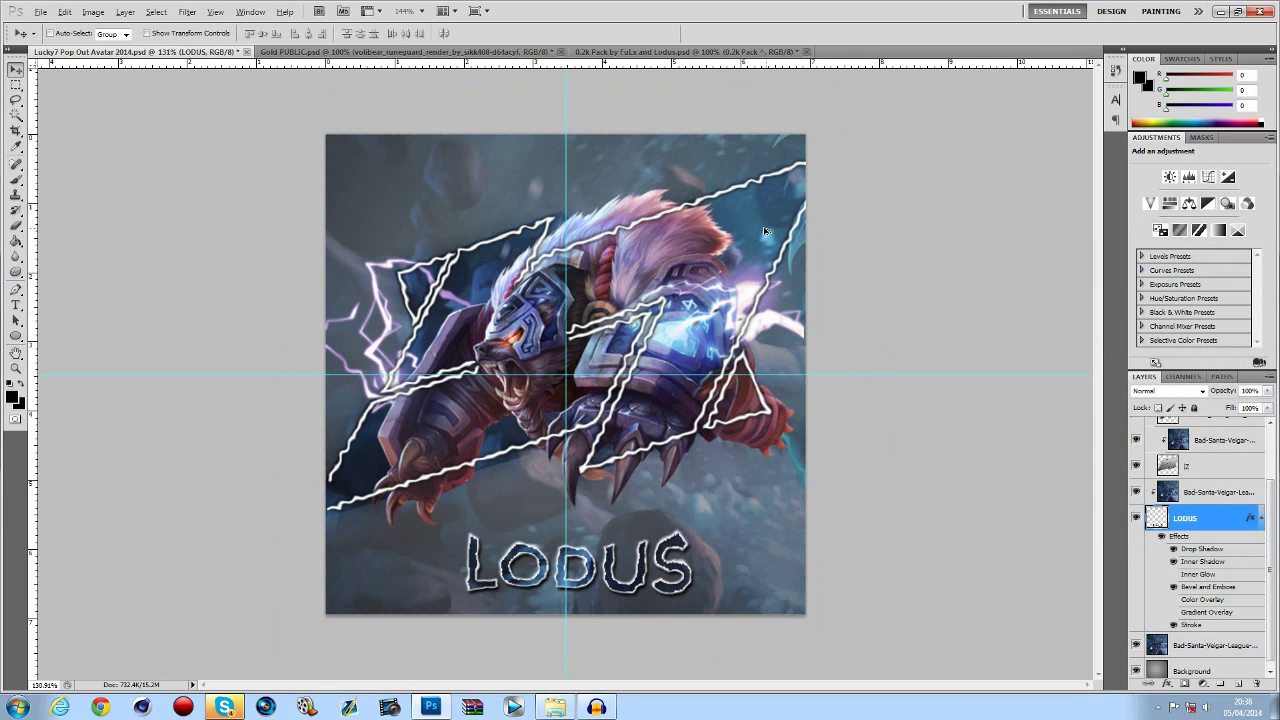
# In the 0.2k Pack document, expand the CCs group and show its White Banner colour correction.
pyautogui.click(635, 52)
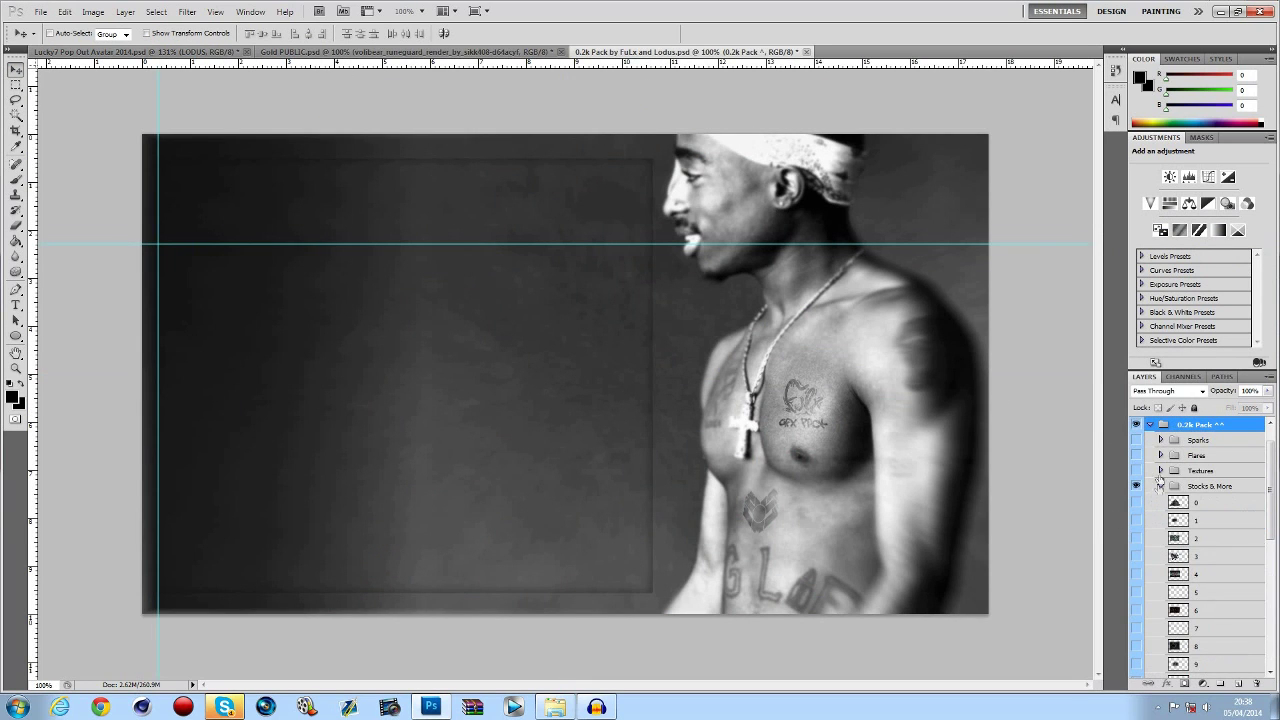
pyautogui.scroll(-10, 1161, 440)
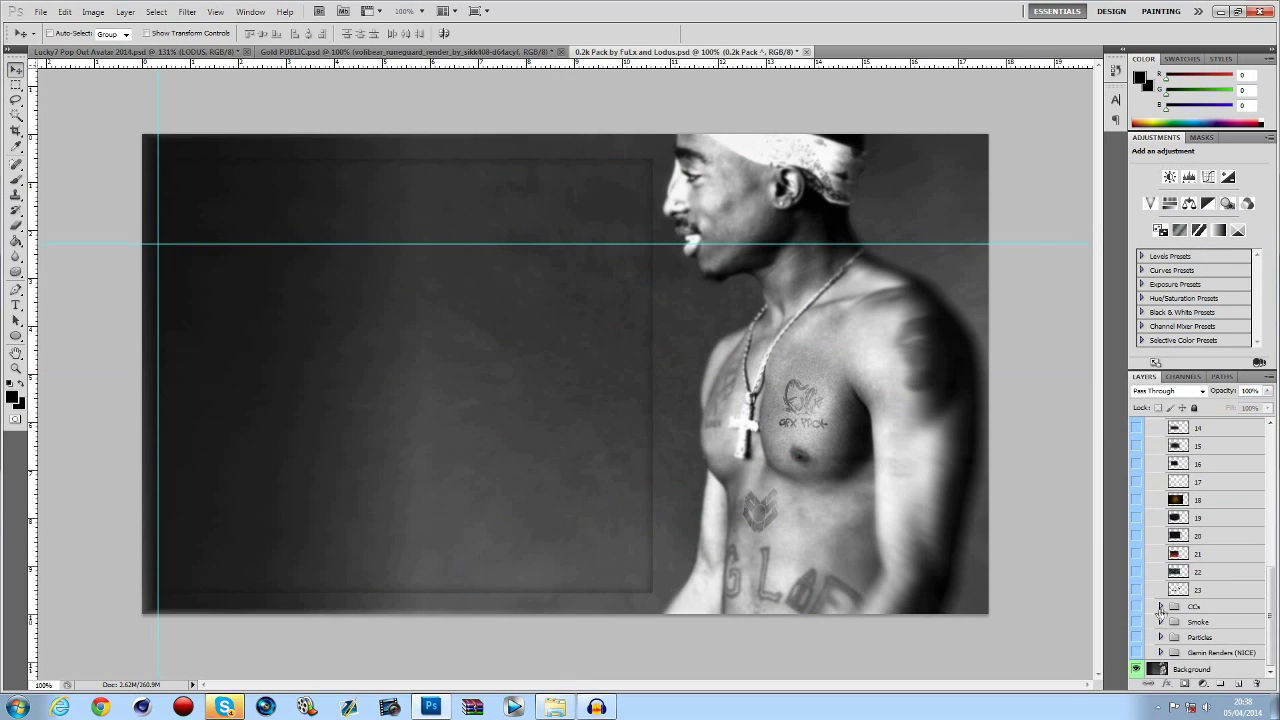
pyautogui.click(1161, 606)
pyautogui.scroll(-3, 1155, 600)
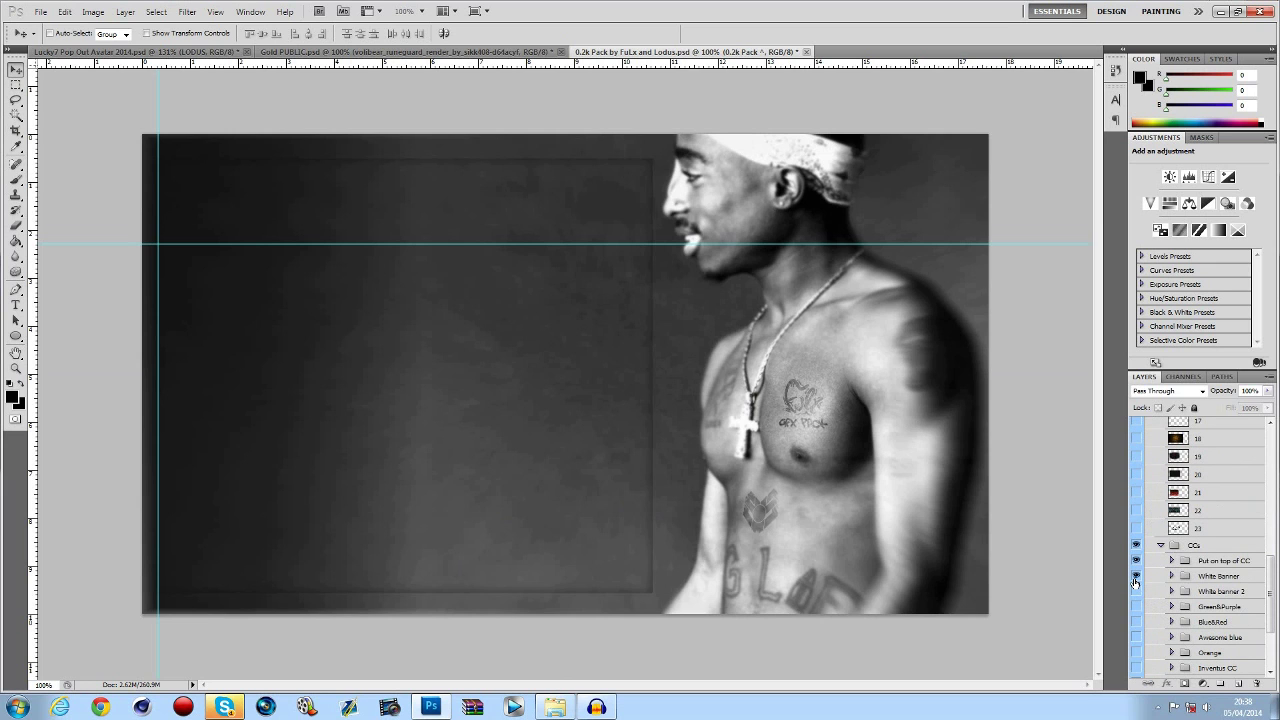
pyautogui.click(1135, 577)
pyautogui.click(1210, 576)
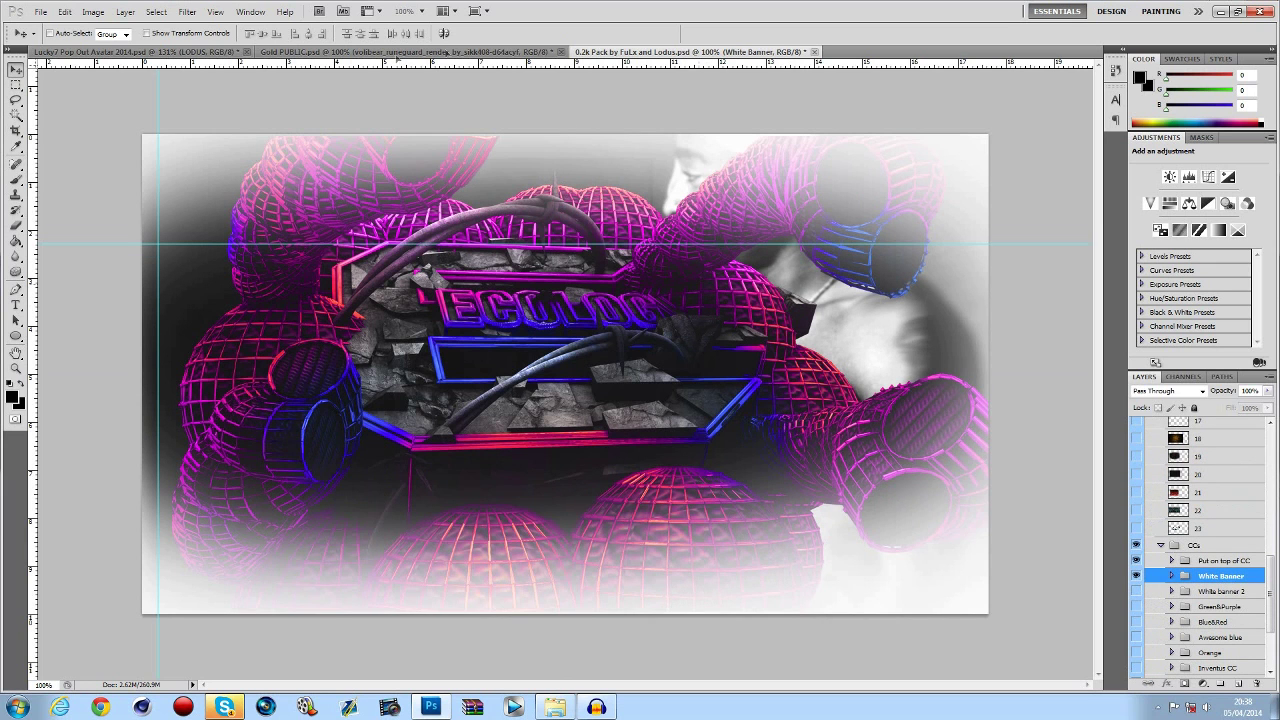
# Try the White Banner group at the top of the avatar's layers, delete it, and clip the wallpaper to LODUS again.
pyautogui.click(190, 52)
pyautogui.click(1212, 507)
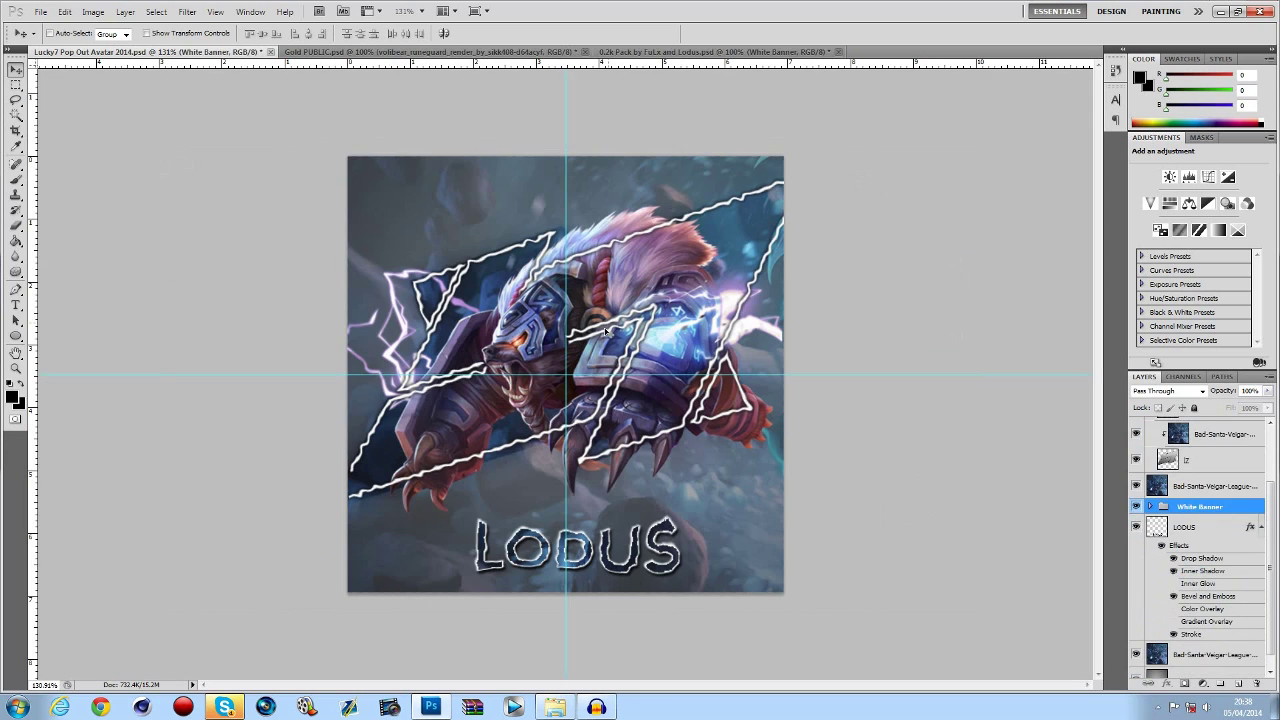
pyautogui.moveTo(1214, 513); pyautogui.dragTo(1188, 424)
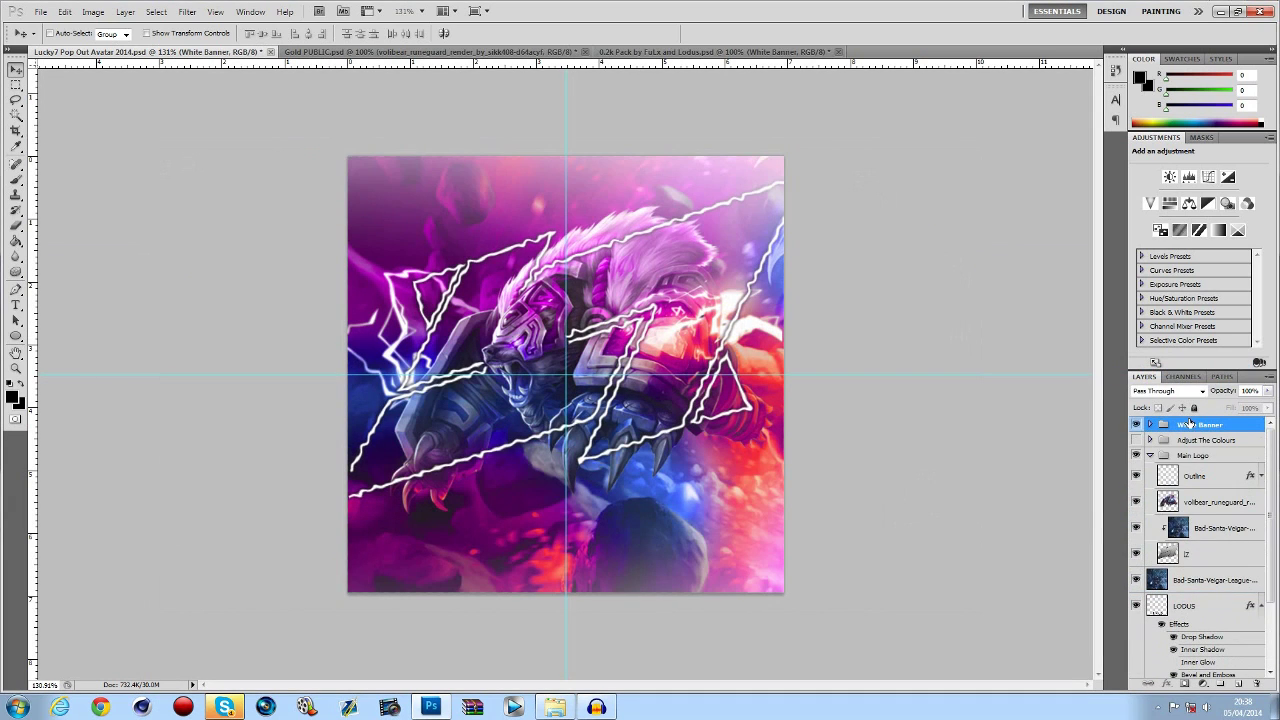
pyautogui.press('Delete')
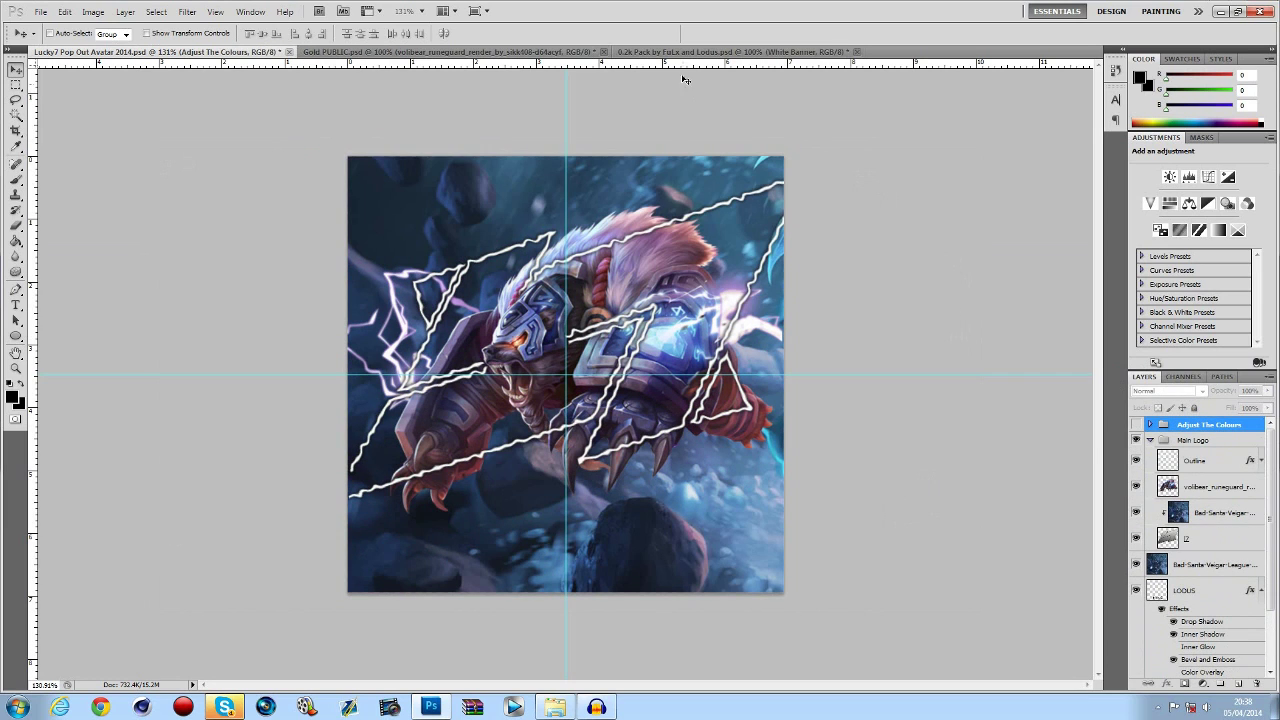
pyautogui.scroll(-2, 1200, 540)
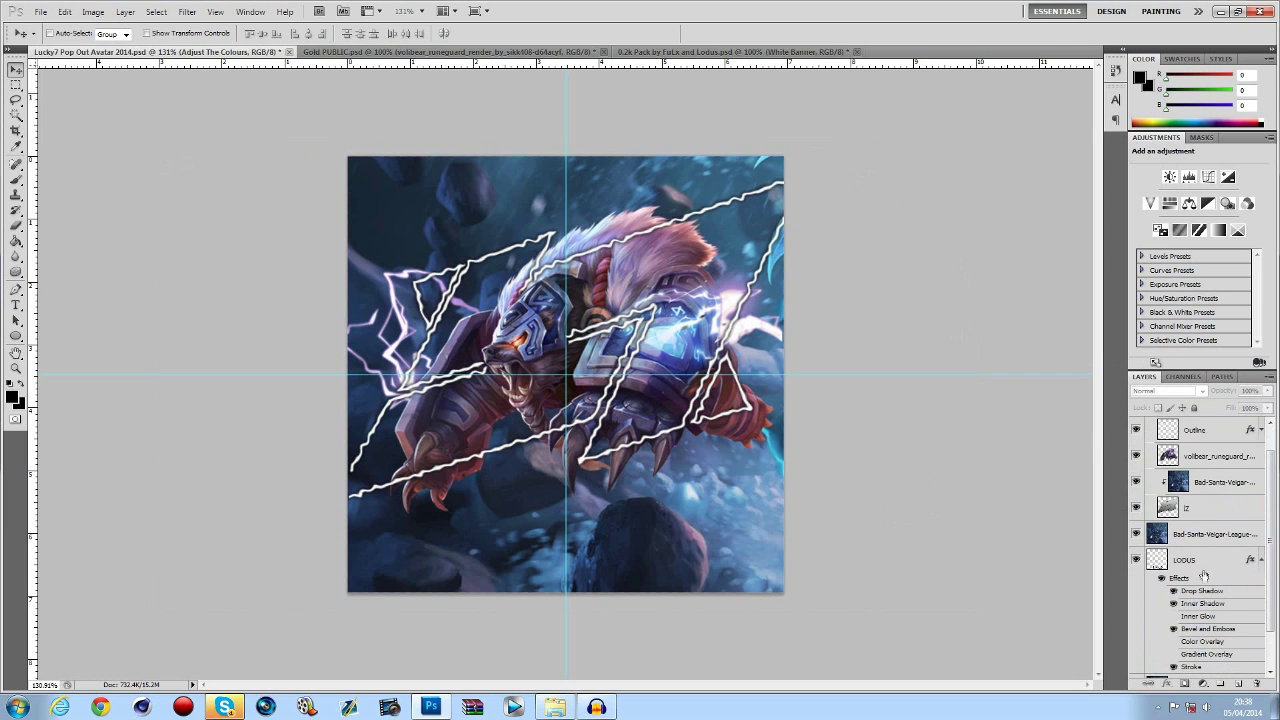
pyautogui.rightClick(1196, 540)
pyautogui.click(1146, 378)
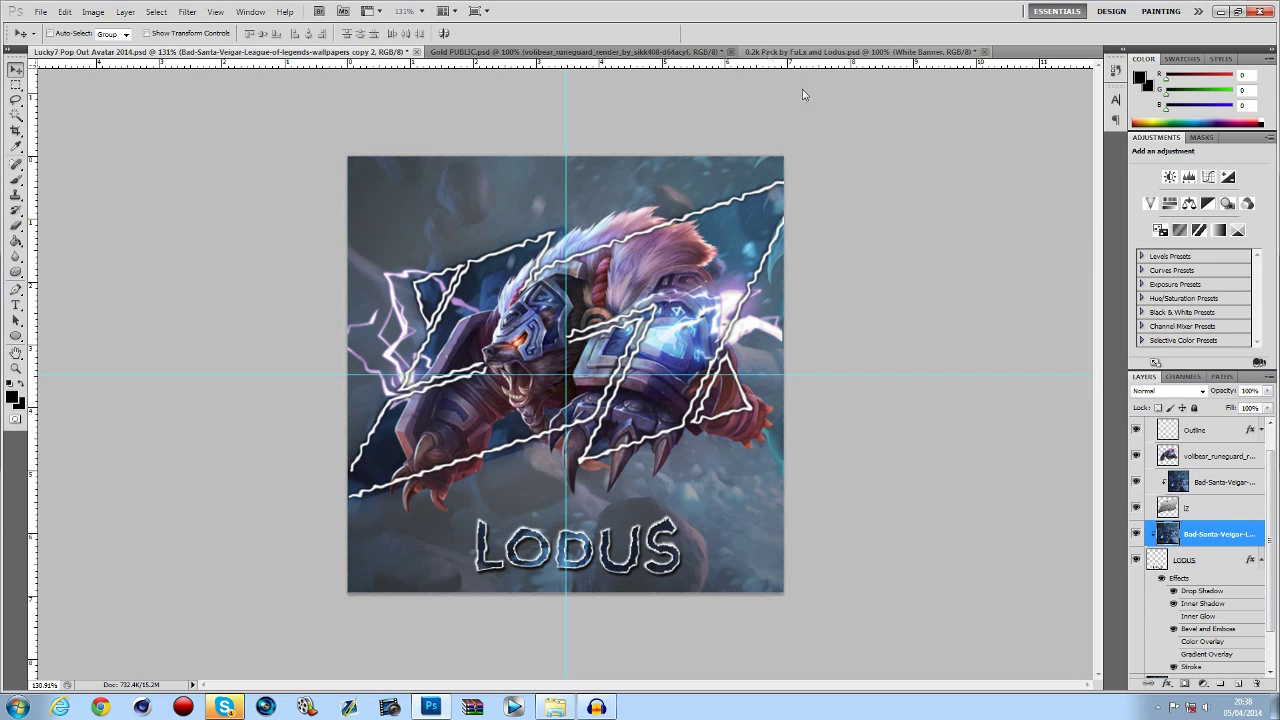
# Hide the White Banner group in the 0.2k Pack document.
pyautogui.click(803, 52)
pyautogui.click(1136, 674)
pyautogui.scroll(-3, 1140, 650)
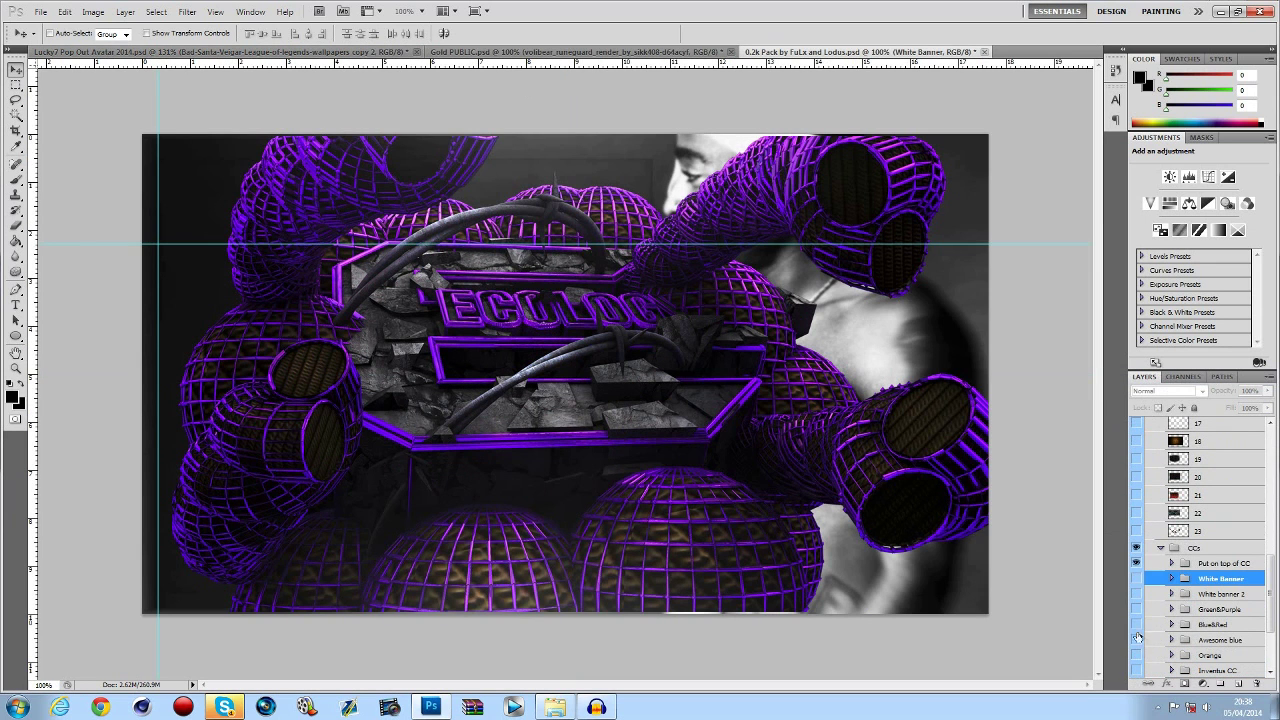
# In the Gold PUBLIC document, expand Colour Correction's, preview the purple group, hide it, and show and select the blueish group.
pyautogui.click(655, 51)
pyautogui.scroll(1, 1250, 524)
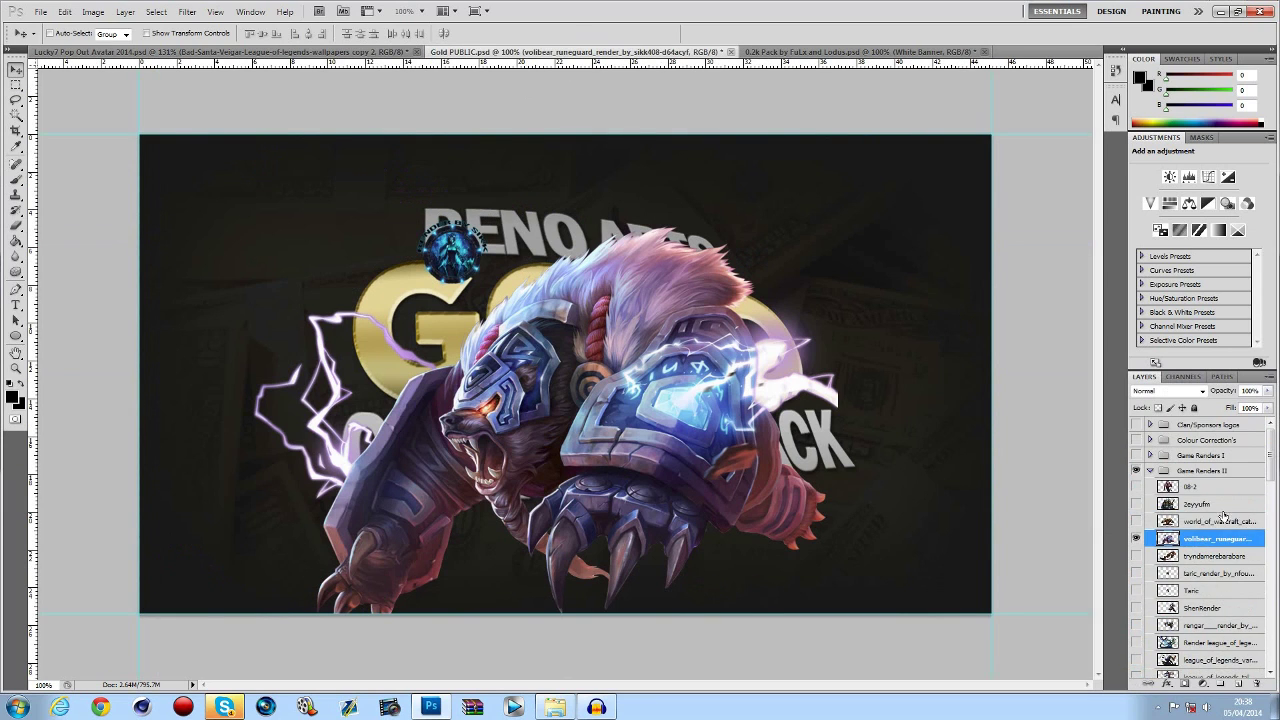
pyautogui.scroll(-5, 1240, 520)
pyautogui.scroll(5, 1220, 502)
pyautogui.click(1150, 440)
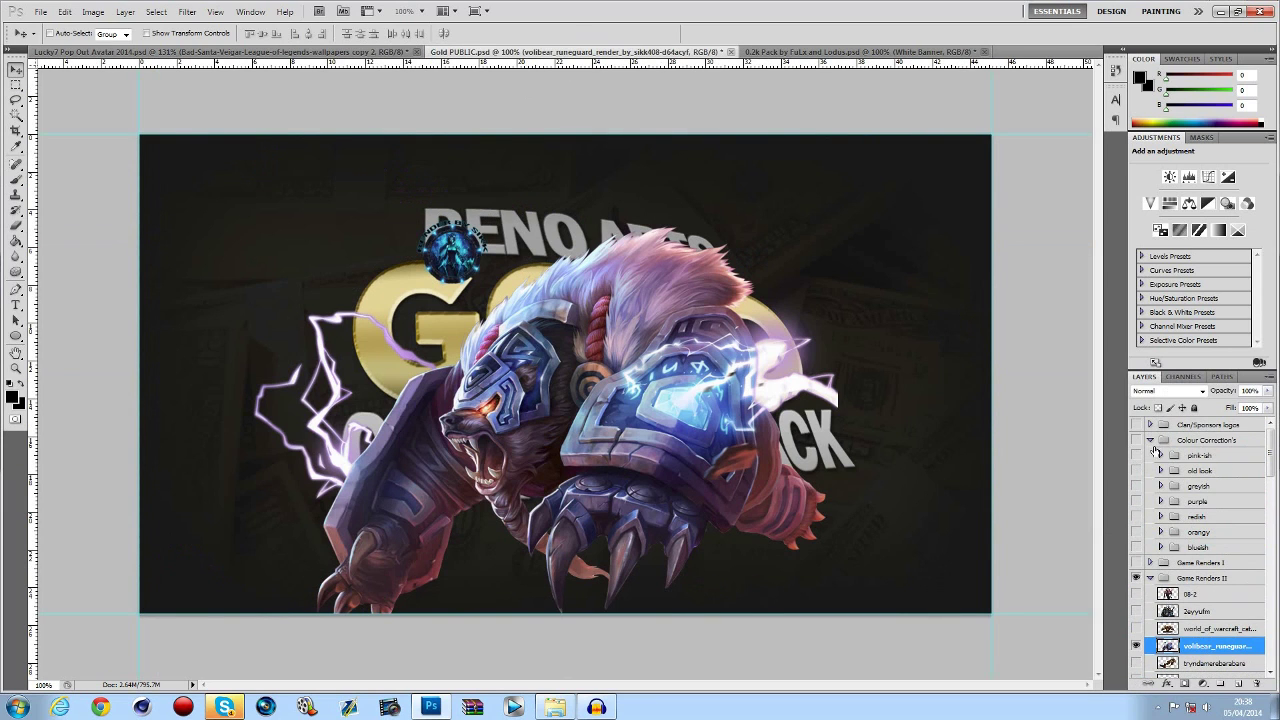
pyautogui.click(1136, 501)
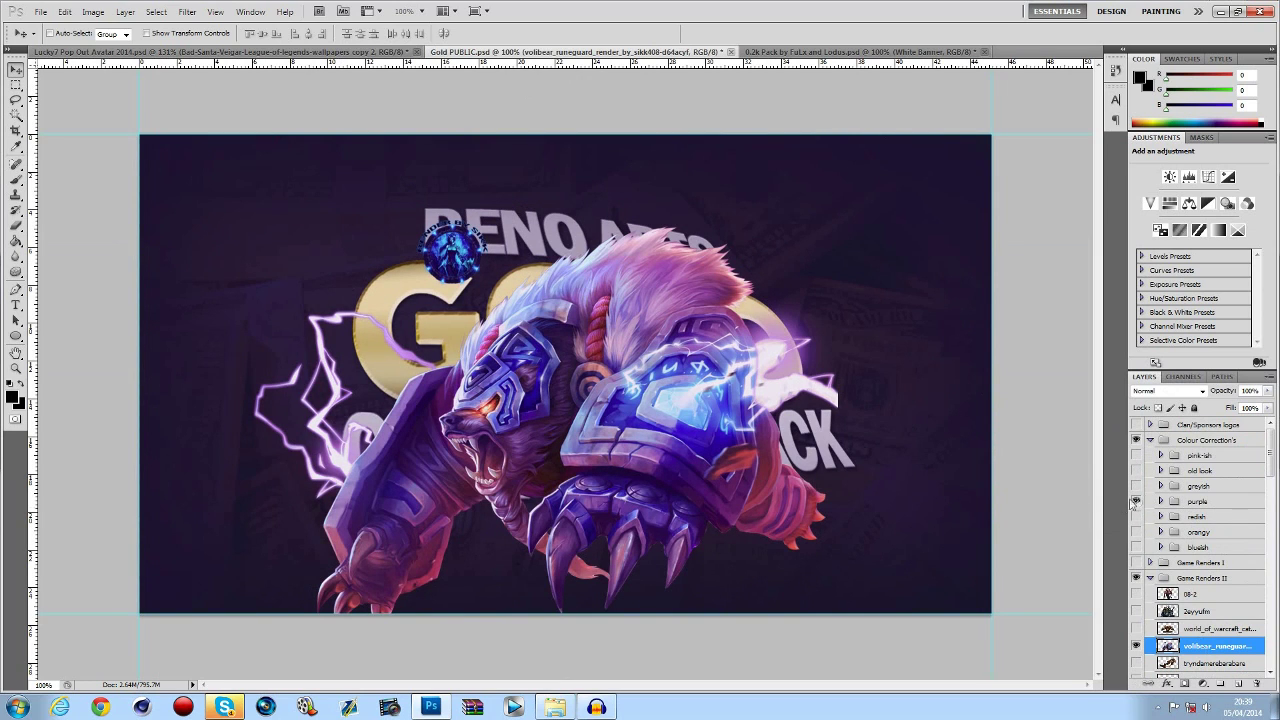
pyautogui.click(1136, 501)
pyautogui.click(1136, 547)
pyautogui.click(1224, 551)
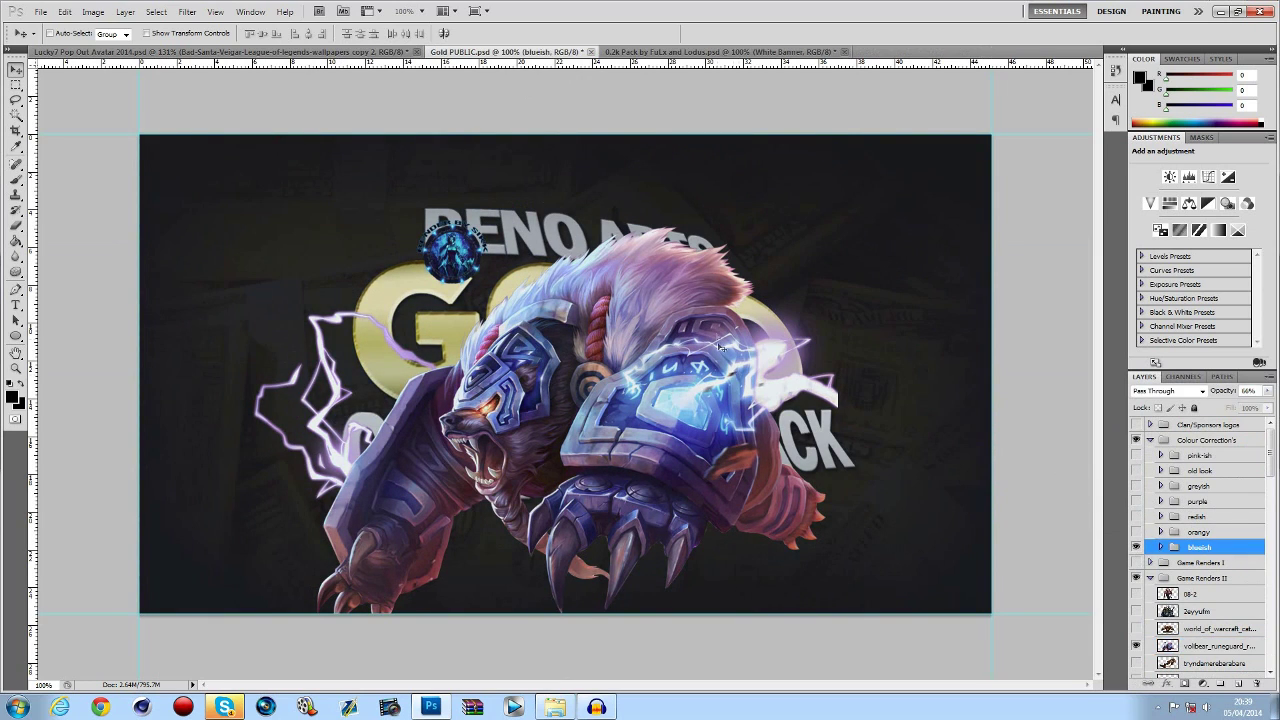
# Copy the blueish group into the avatar document and place it above all other layers.
pyautogui.click(329, 52)
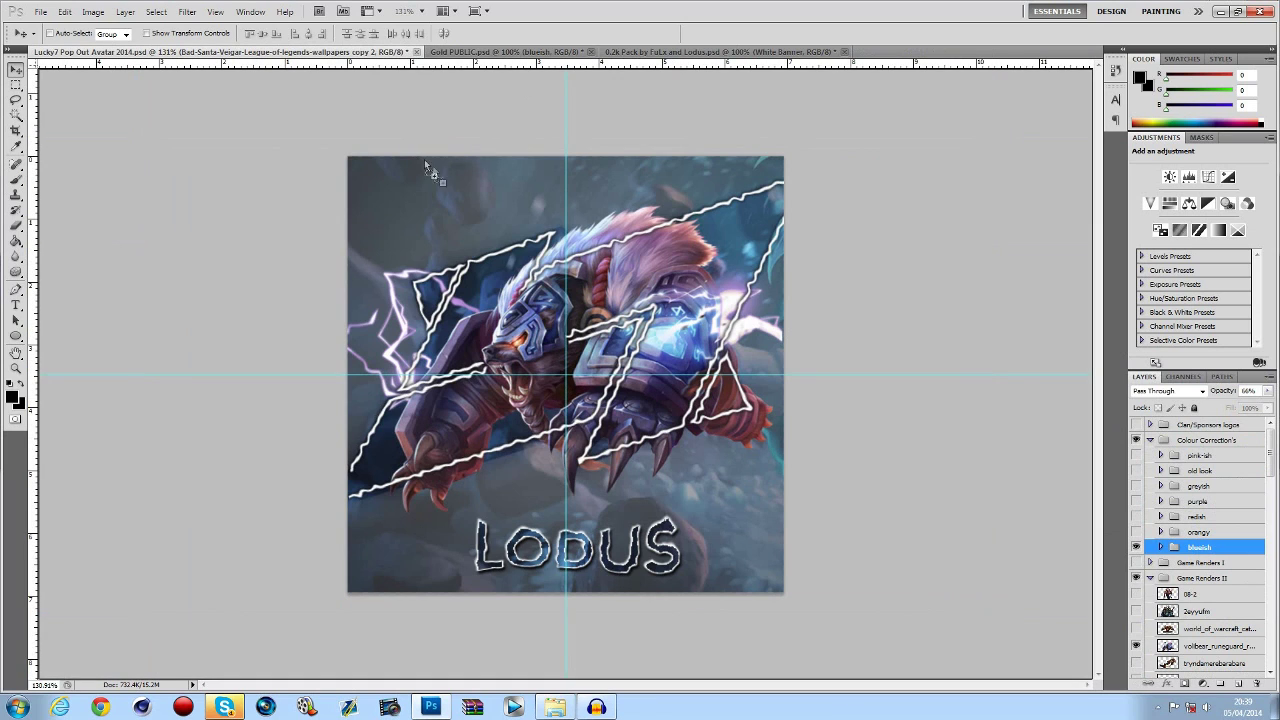
pyautogui.moveTo(521, 226); pyautogui.dragTo(521, 228)
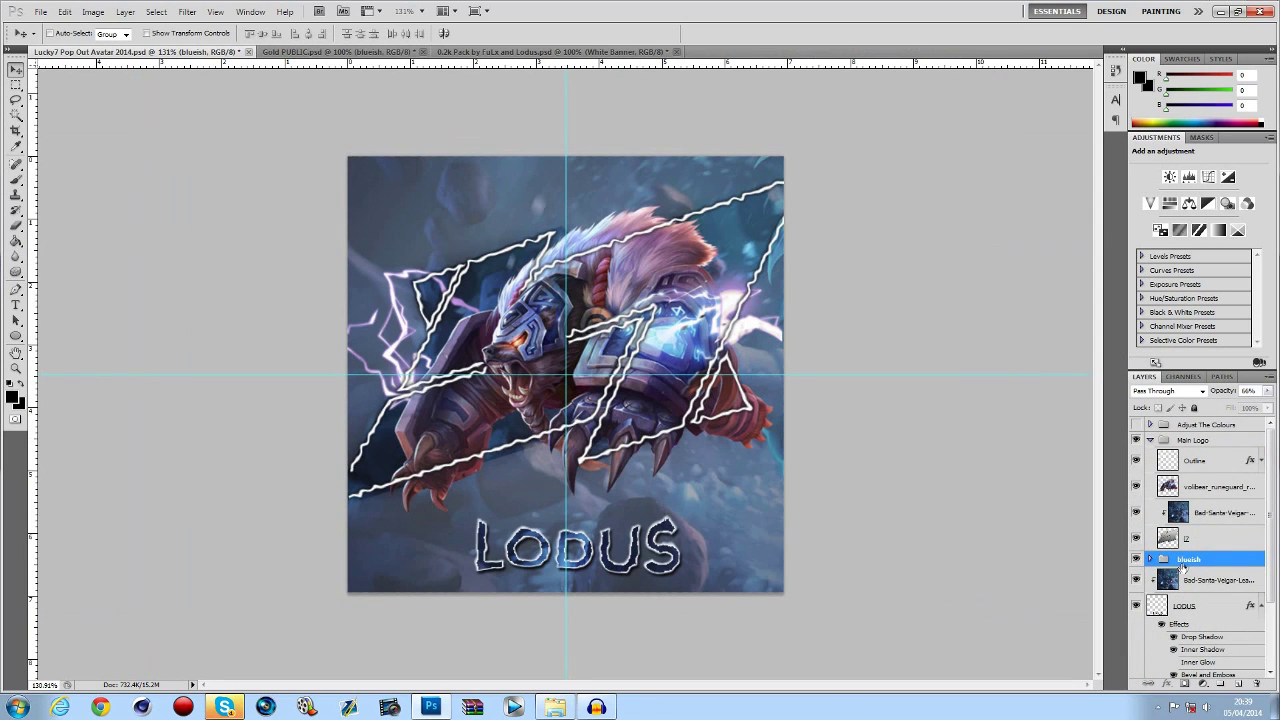
pyautogui.moveTo(1183, 564); pyautogui.dragTo(1185, 424)
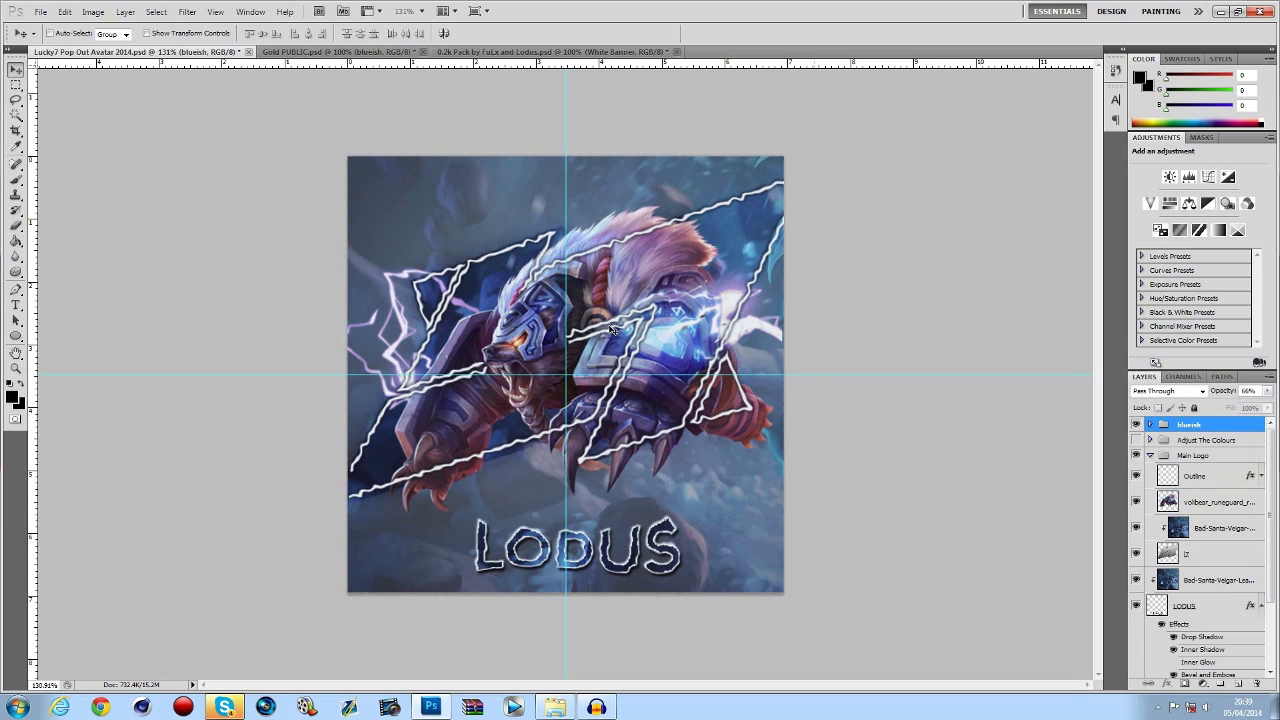
# Copy the Put on top of CC group from the 0.2k Pack into the avatar above blueish, and compare it on and off.
pyautogui.click(369, 52)
pyautogui.click(475, 52)
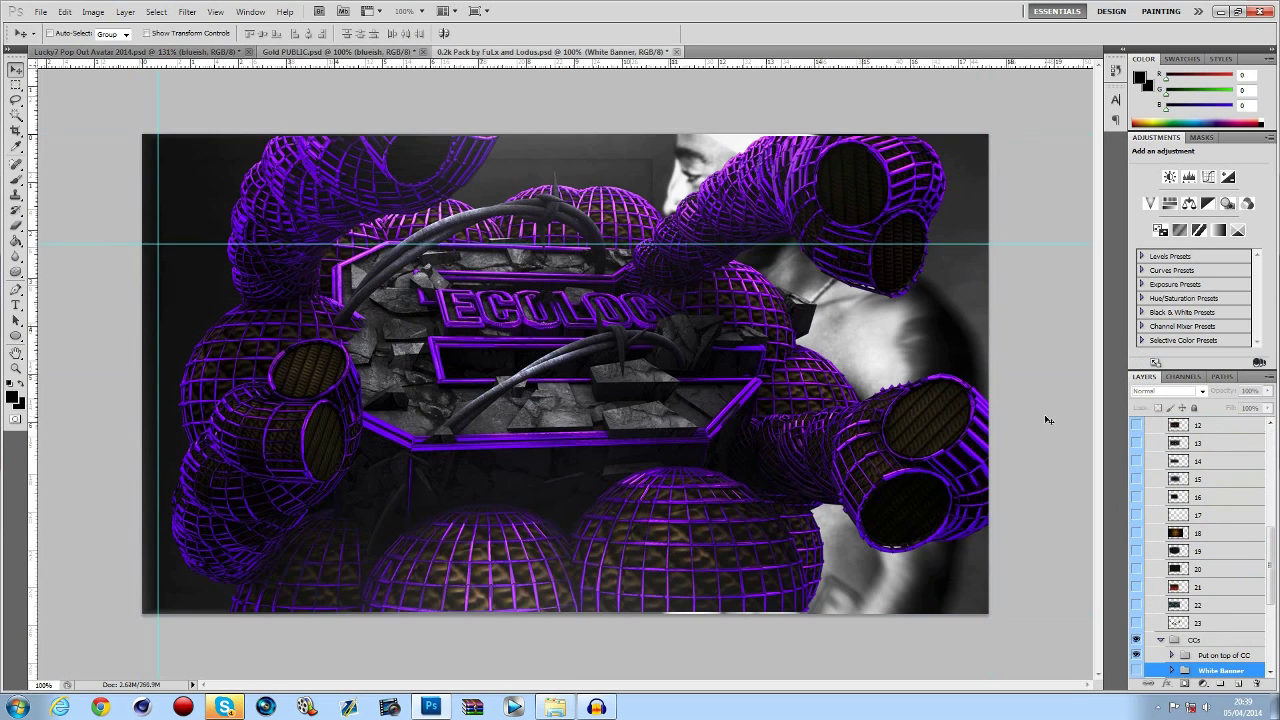
pyautogui.click(1137, 670)
pyautogui.click(1182, 656)
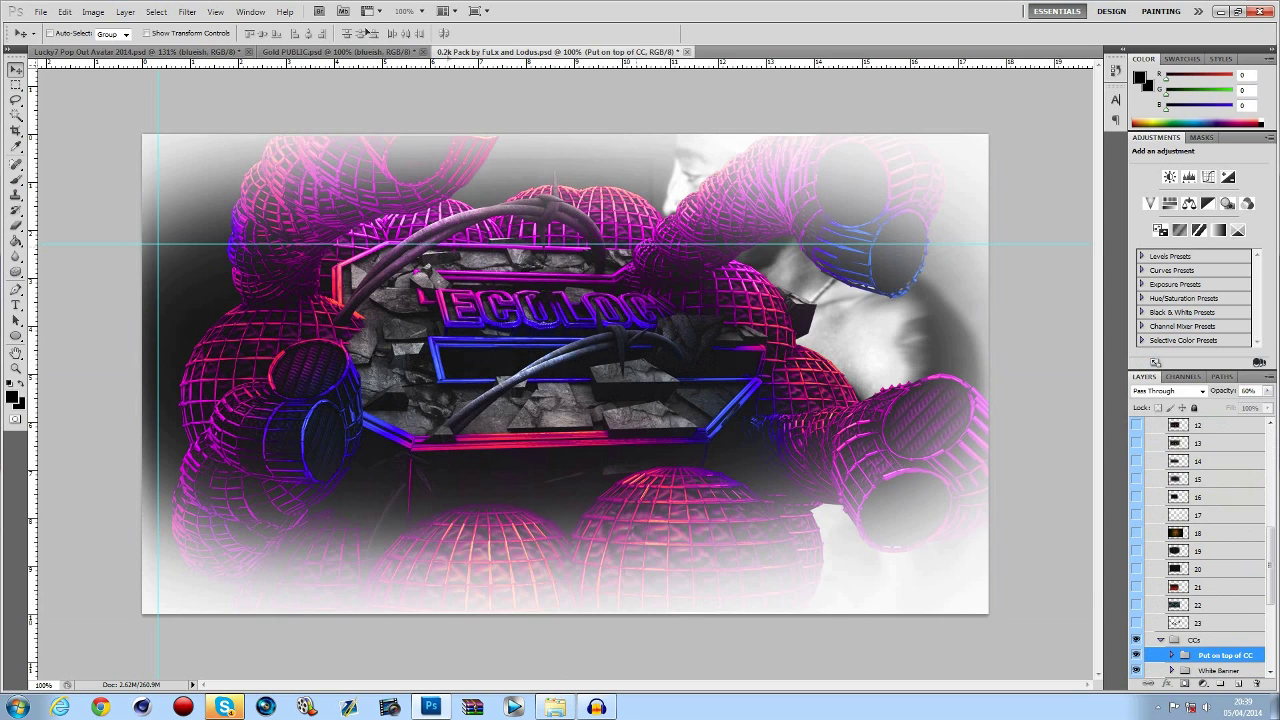
pyautogui.click(155, 52)
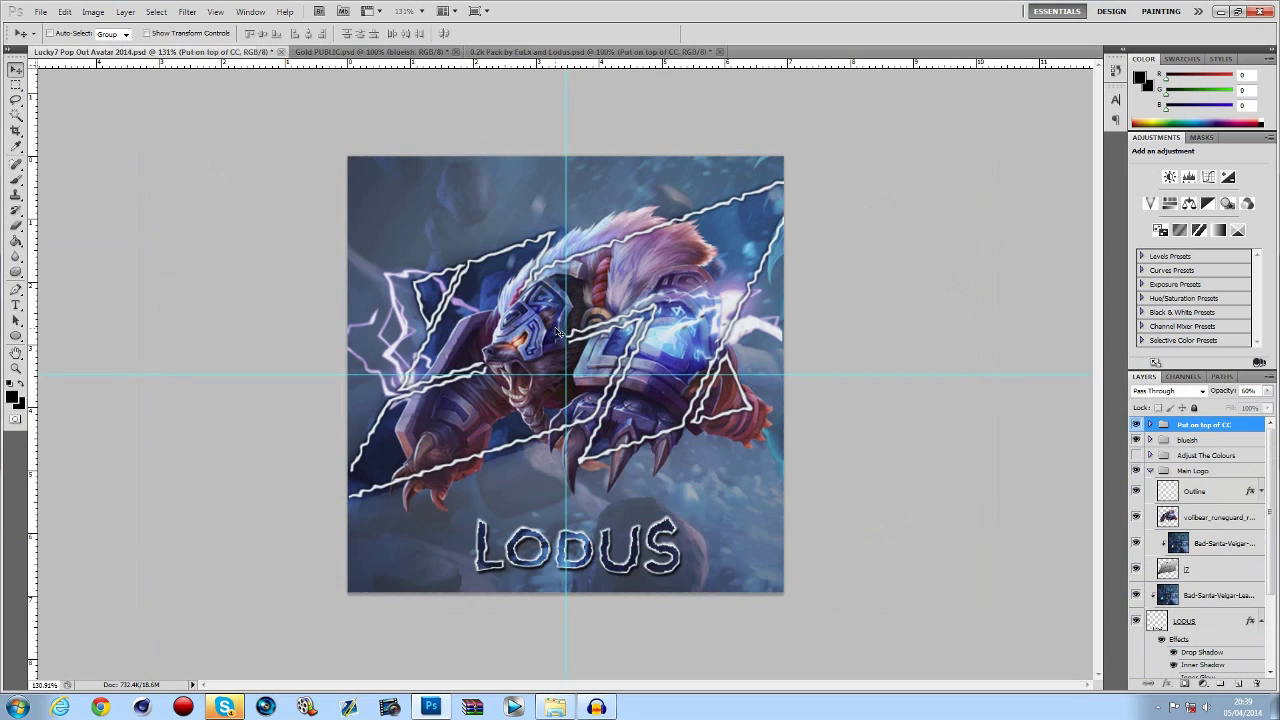
pyautogui.click(1136, 425)
pyautogui.click(1136, 425)
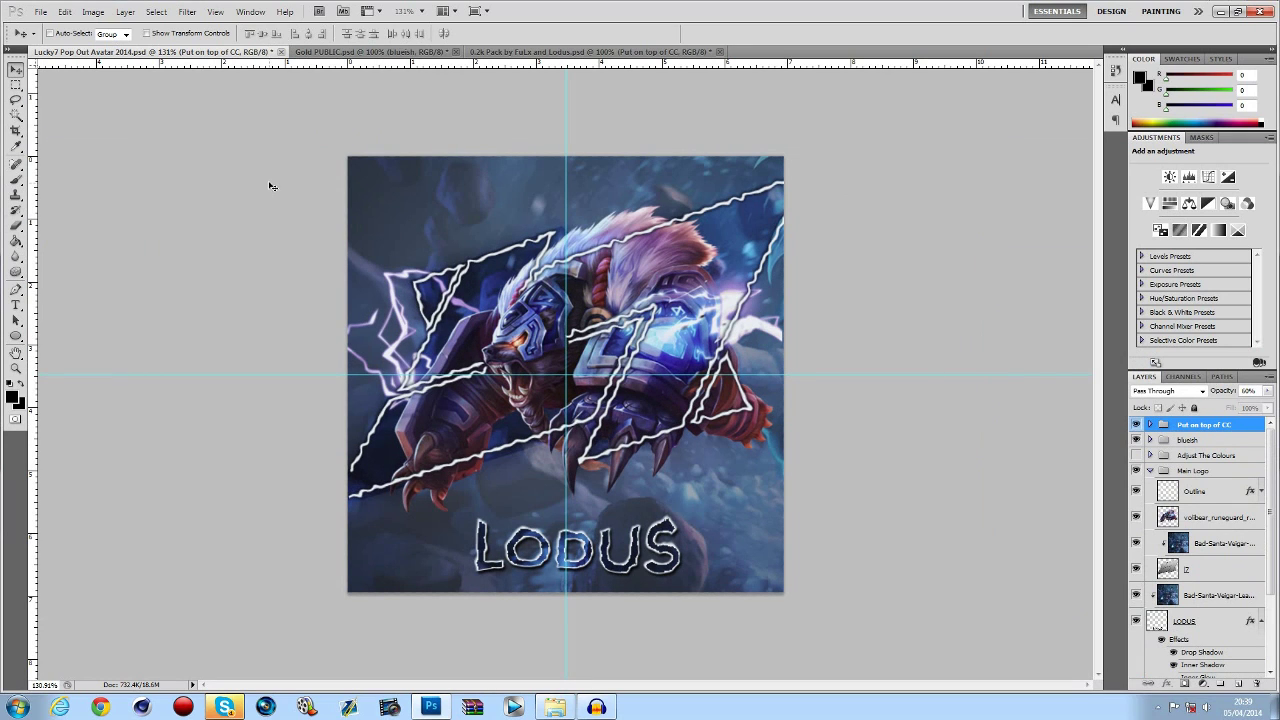
# In the 0.2k Pack document, hide the CCs group, preview stock layer 23, and show stock layer 3.
pyautogui.click(494, 54)
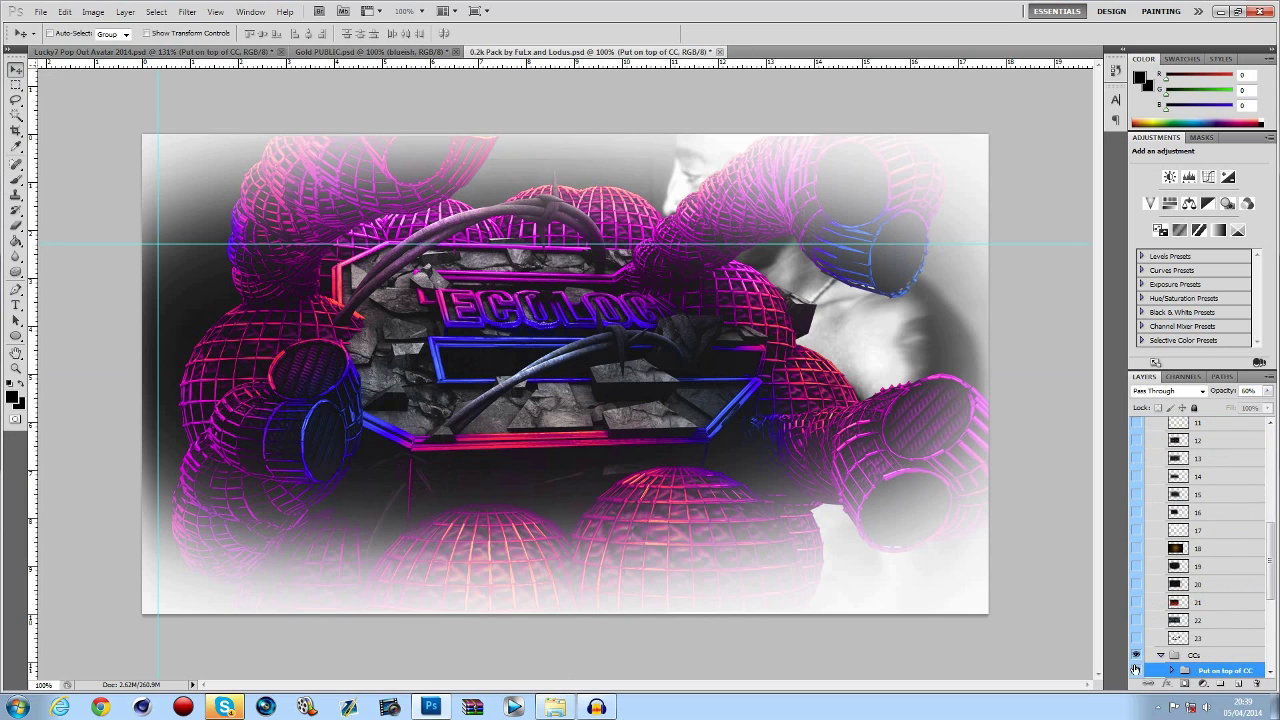
pyautogui.click(1136, 655)
pyautogui.click(1146, 654)
pyautogui.click(1136, 638)
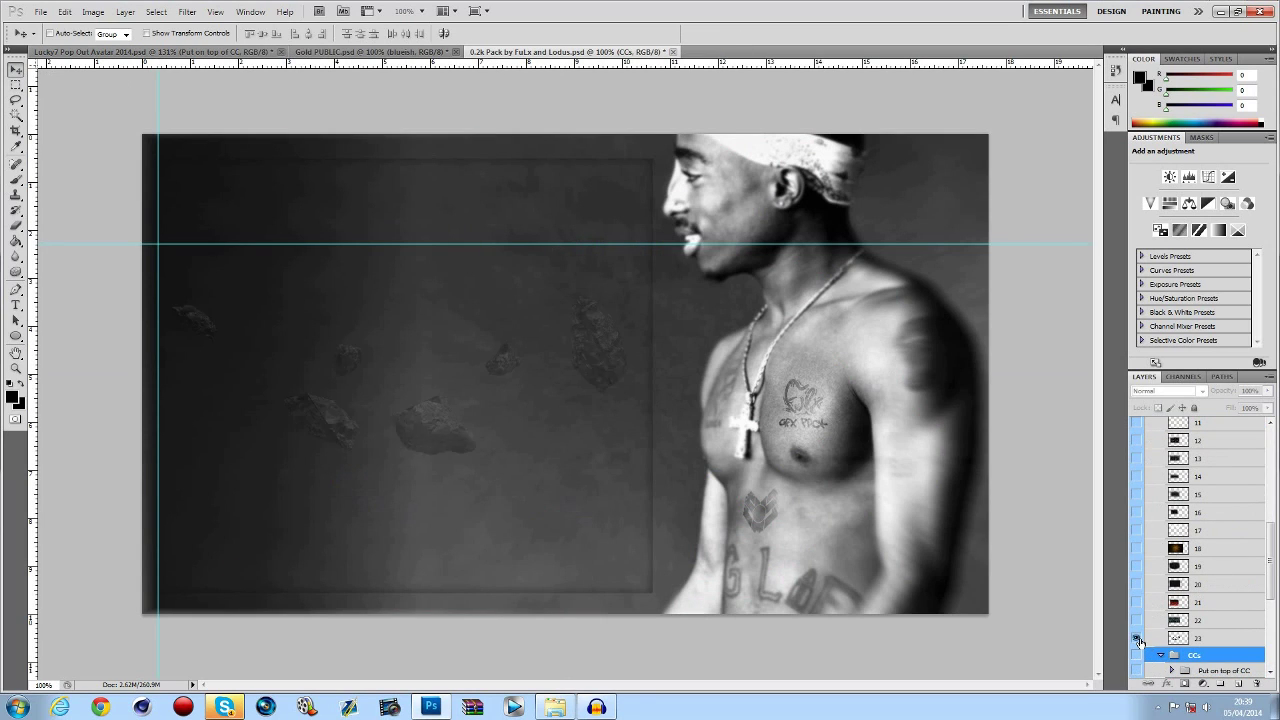
pyautogui.click(1136, 638)
pyautogui.scroll(5, 1140, 543)
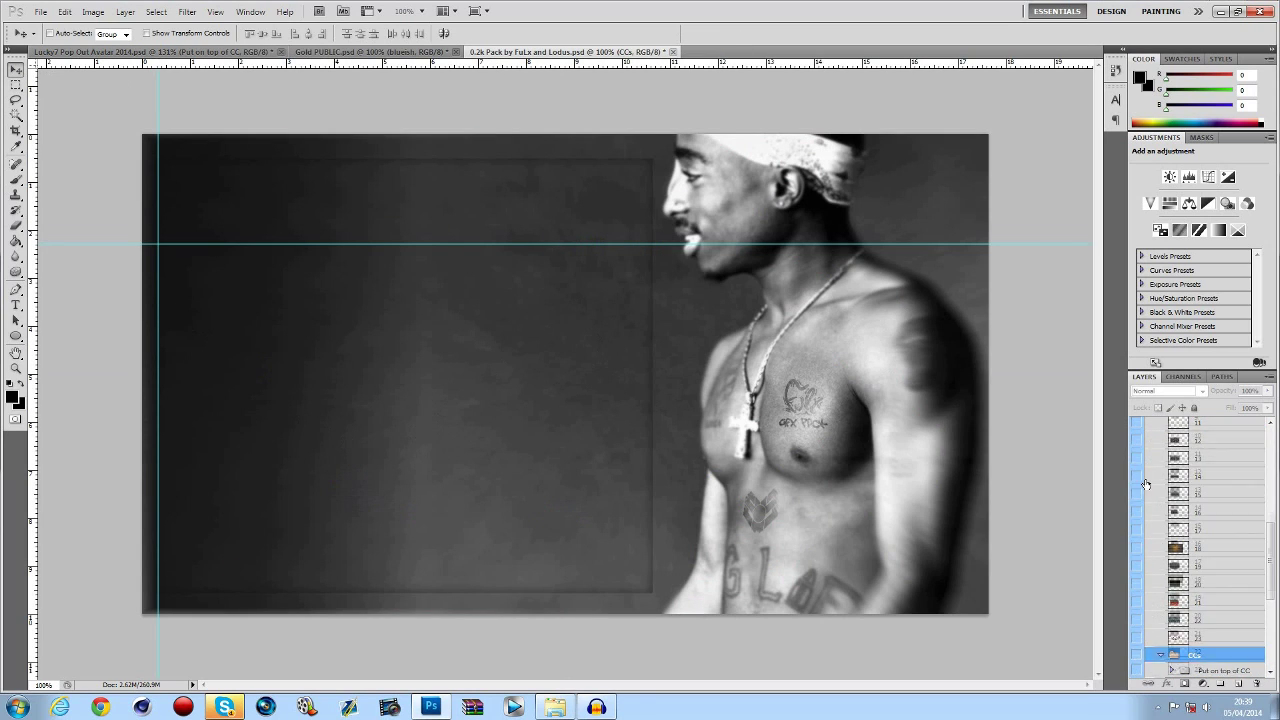
pyautogui.click(1136, 432)
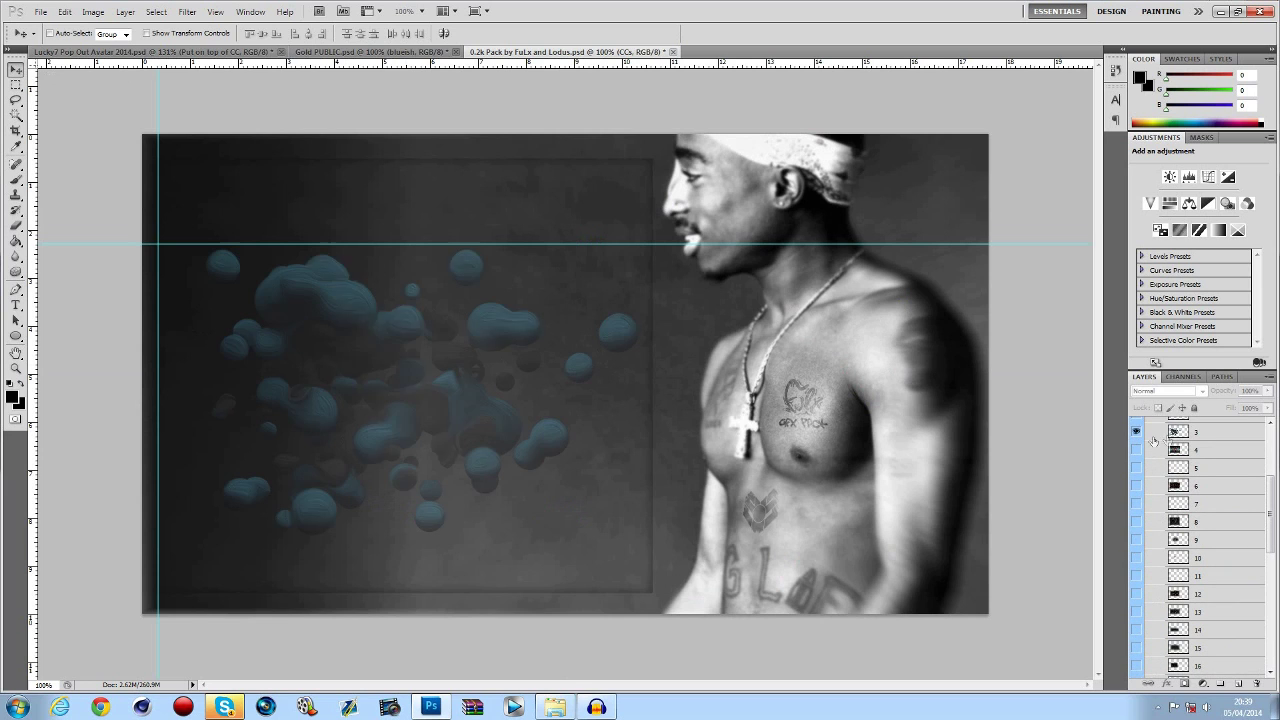
# Copy stock layer 3 into the avatar document, scale it down with Free Transform, and move it over the bear.
pyautogui.click(1151, 436)
pyautogui.moveTo(551, 312); pyautogui.dragTo(662, 325)
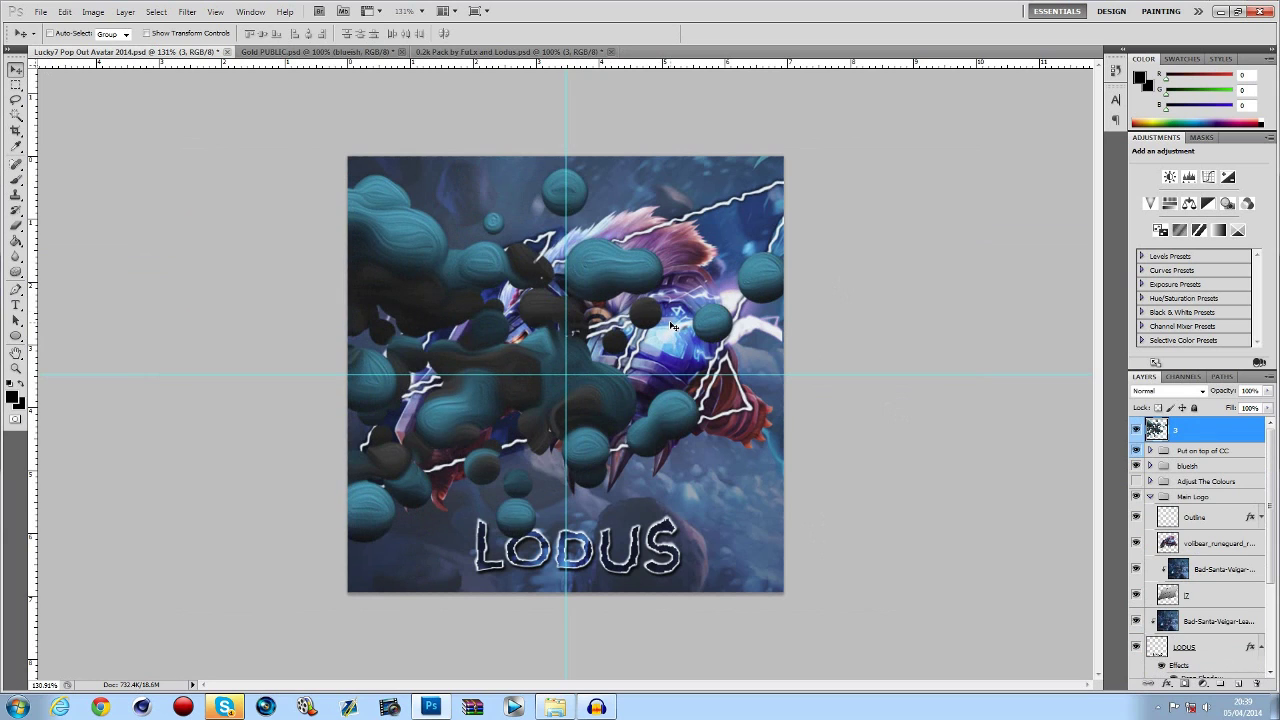
pyautogui.hotkey('ctrl', 't')
pyautogui.moveTo(789, 591); pyautogui.dragTo(491, 345)
pyautogui.press('Return')
pyautogui.moveTo(408, 267); pyautogui.dragTo(555, 333)
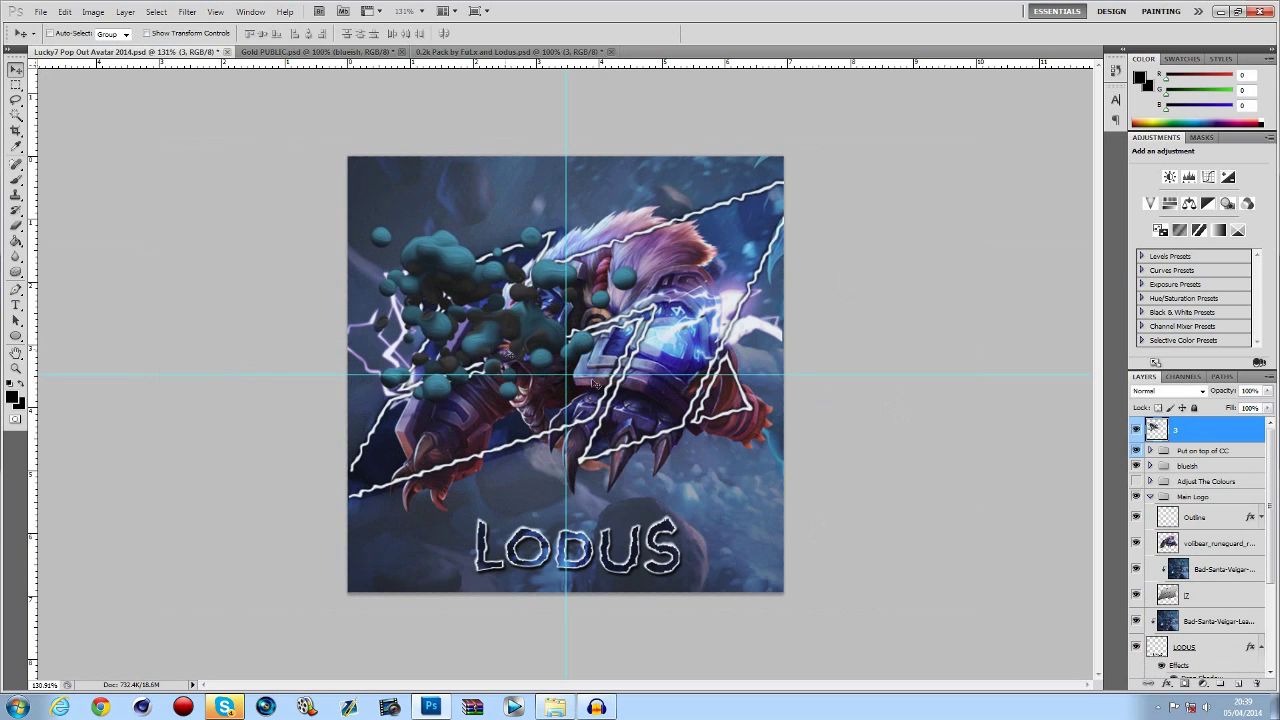
# Place layer 3 directly beneath the bear render and rotate it with Free Transform so its blobs peek out behind the bear.
pyautogui.moveTo(1158, 430); pyautogui.dragTo(1203, 526)
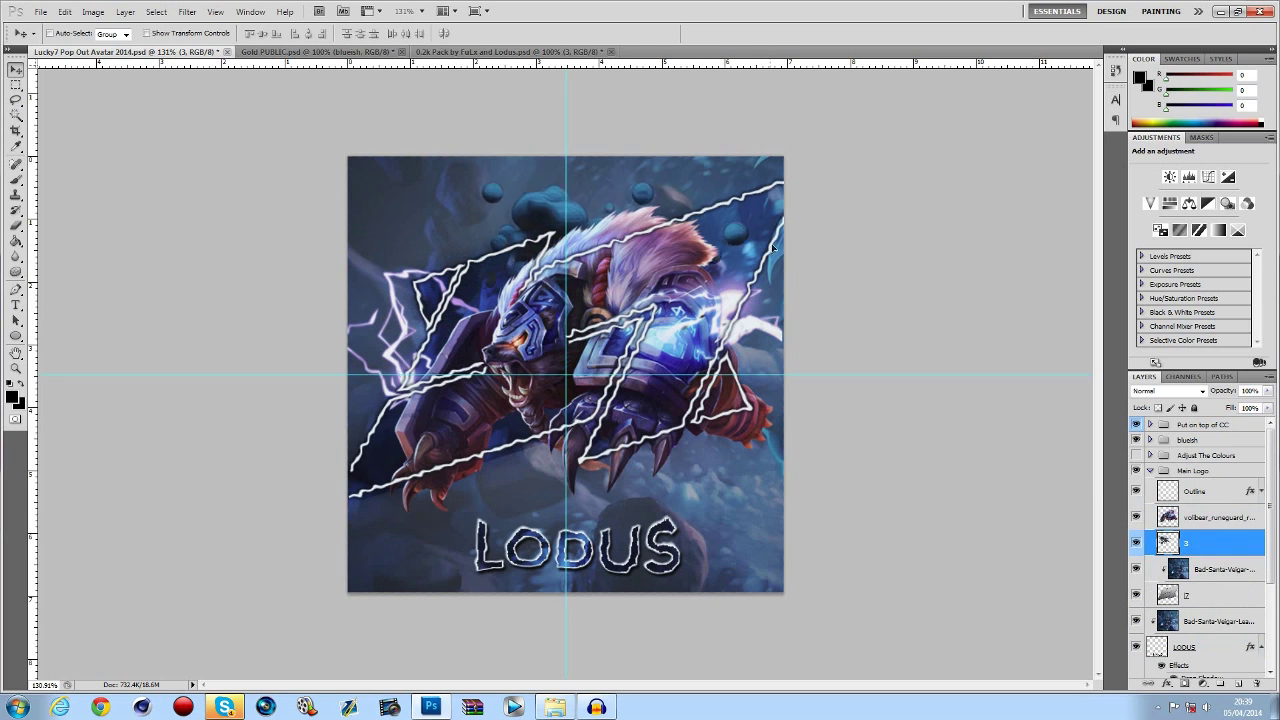
pyautogui.hotkey('ctrl', 't')
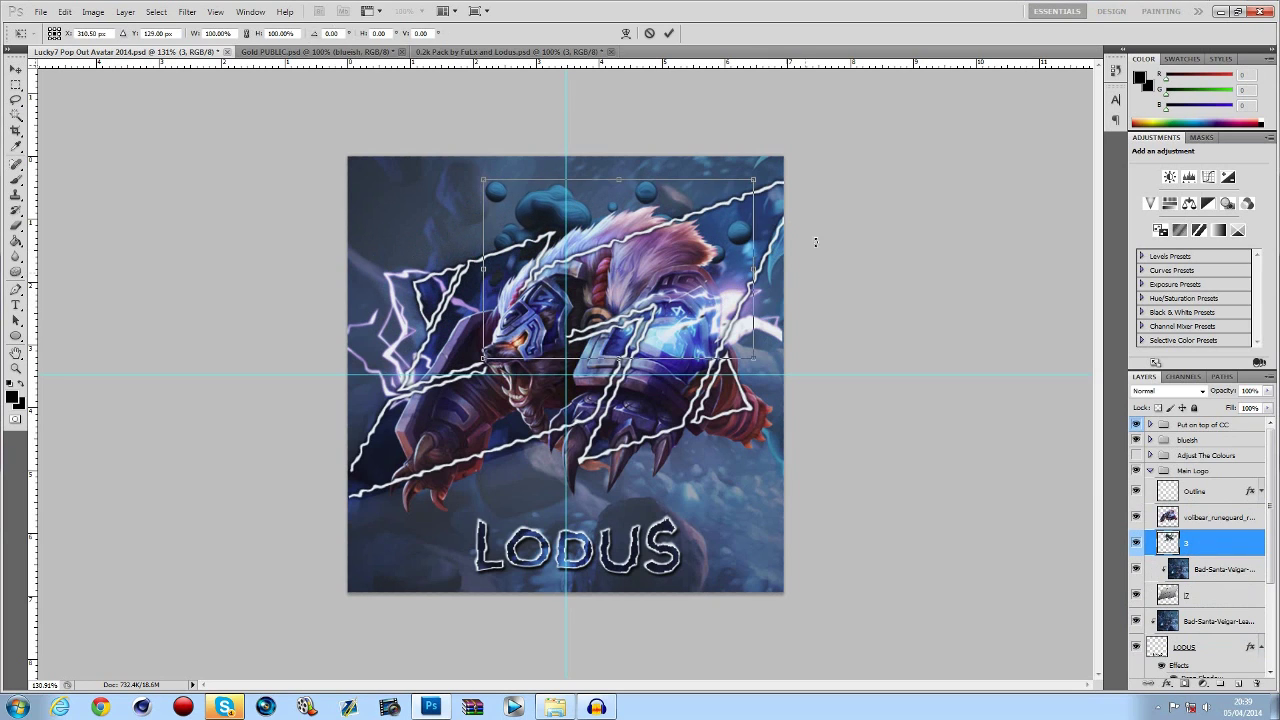
pyautogui.moveTo(708, 134); pyautogui.dragTo(734, 181)
pyautogui.press('Return')
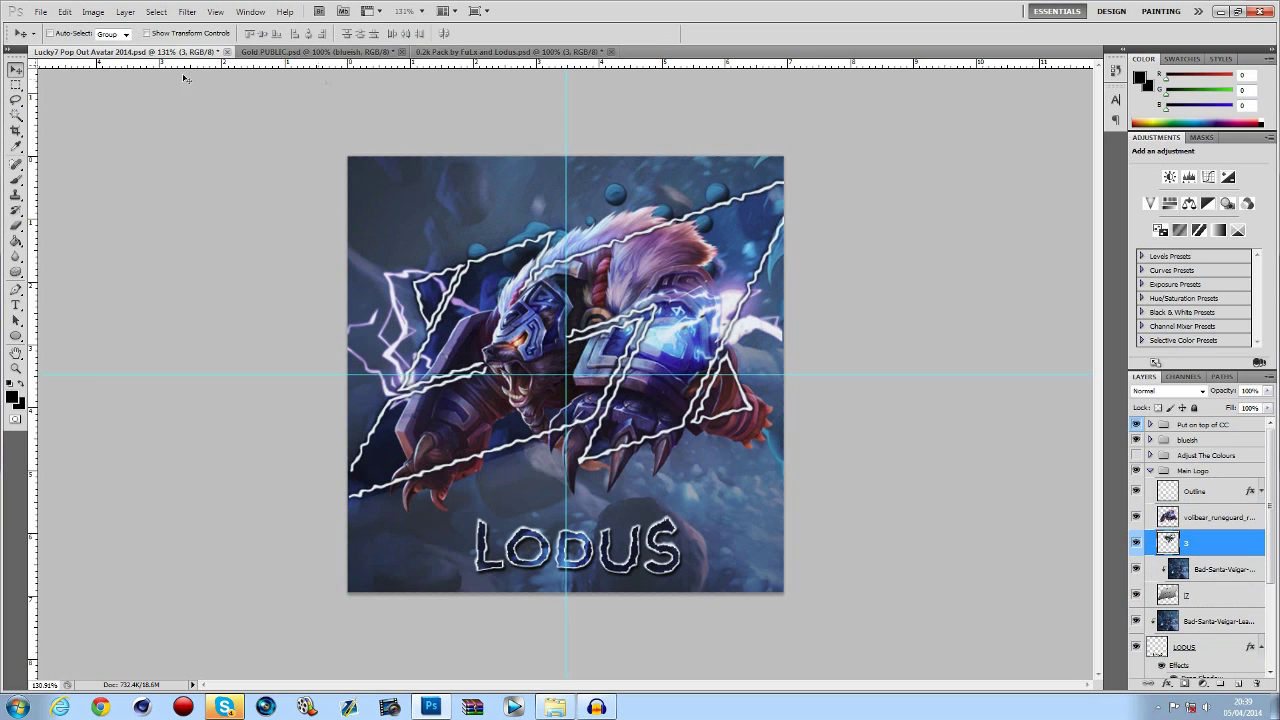
# Apply a Ripple filter to layer 3 with an amount of 142% and Medium size.
pyautogui.click(186, 14)
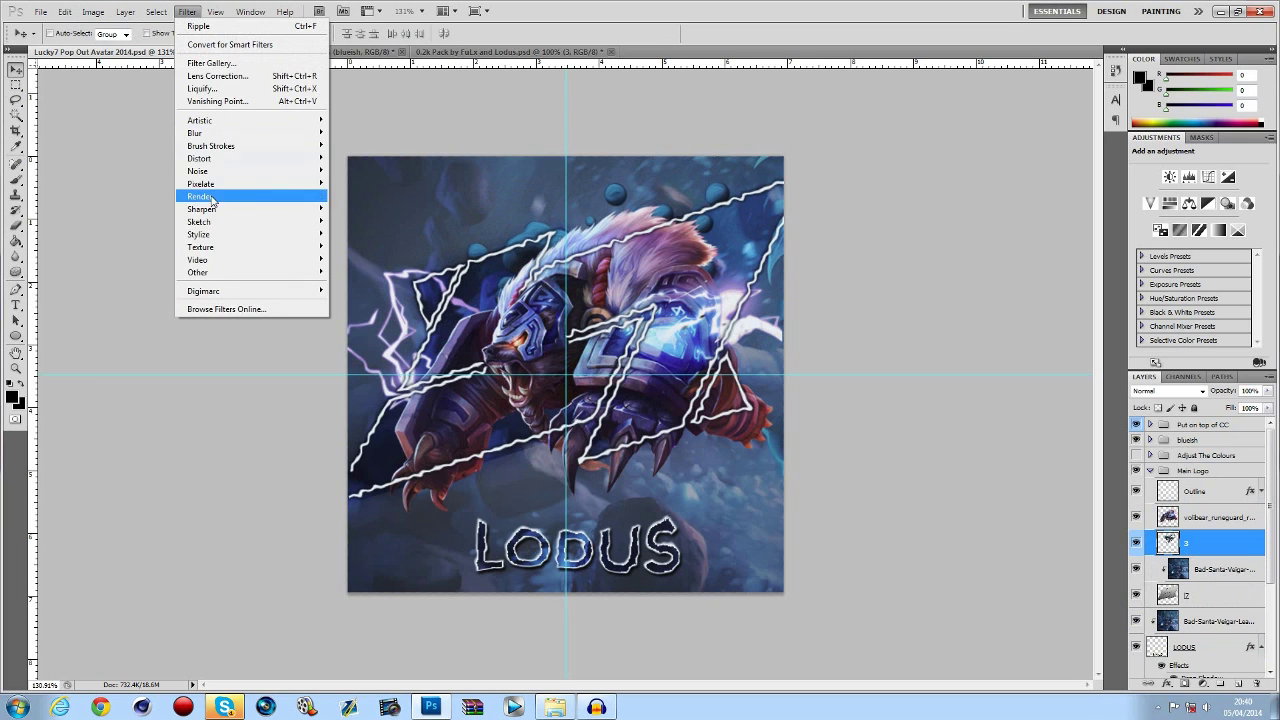
pyautogui.moveTo(218, 160)
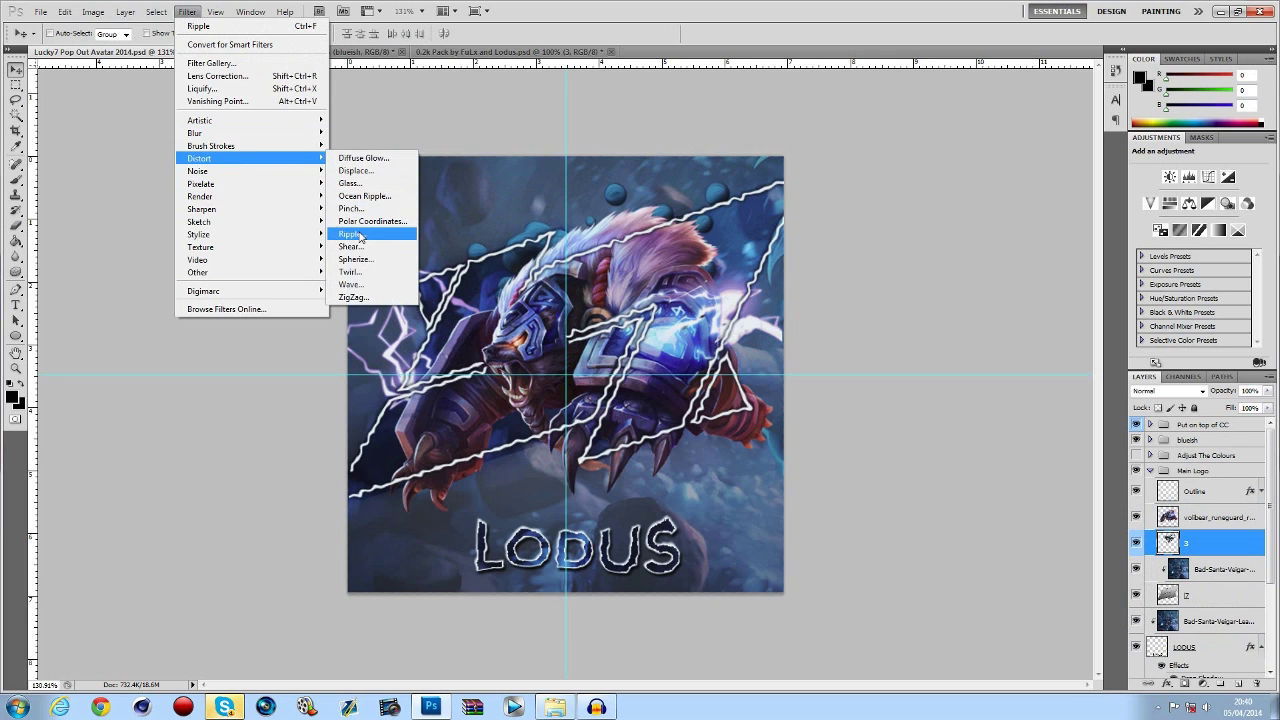
pyautogui.click(350, 234)
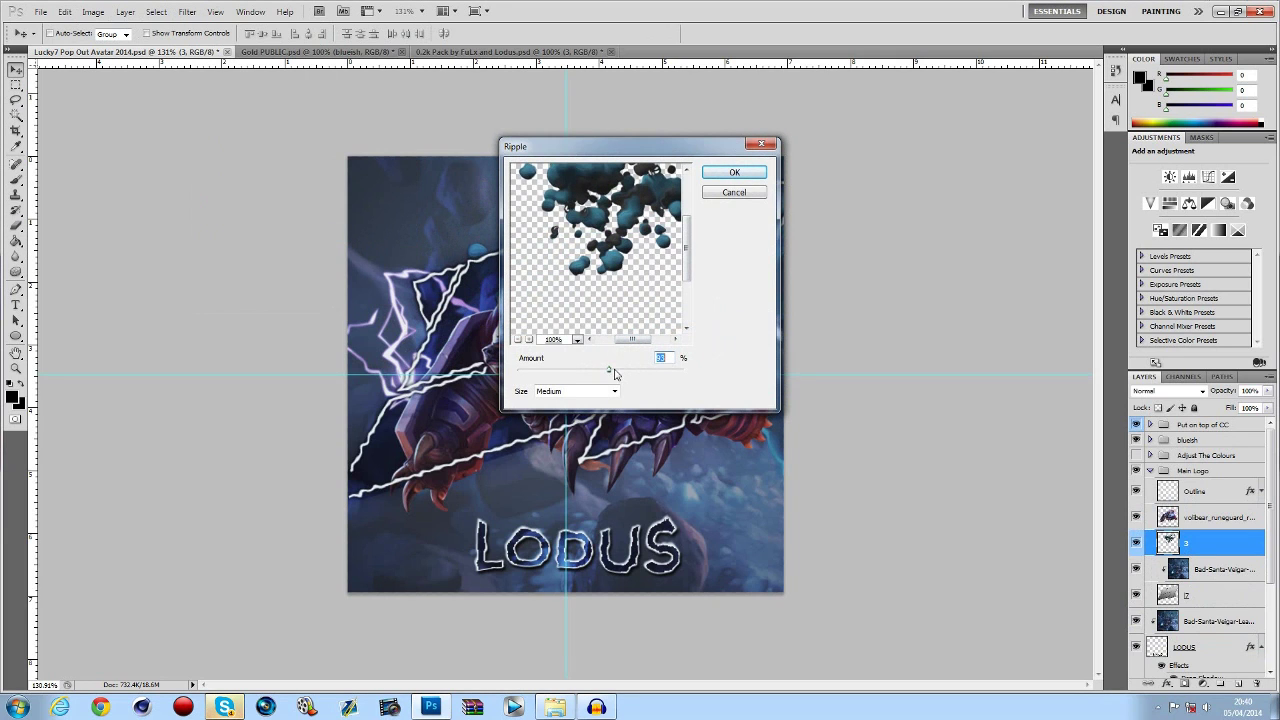
pyautogui.moveTo(615, 373); pyautogui.dragTo(616, 374)
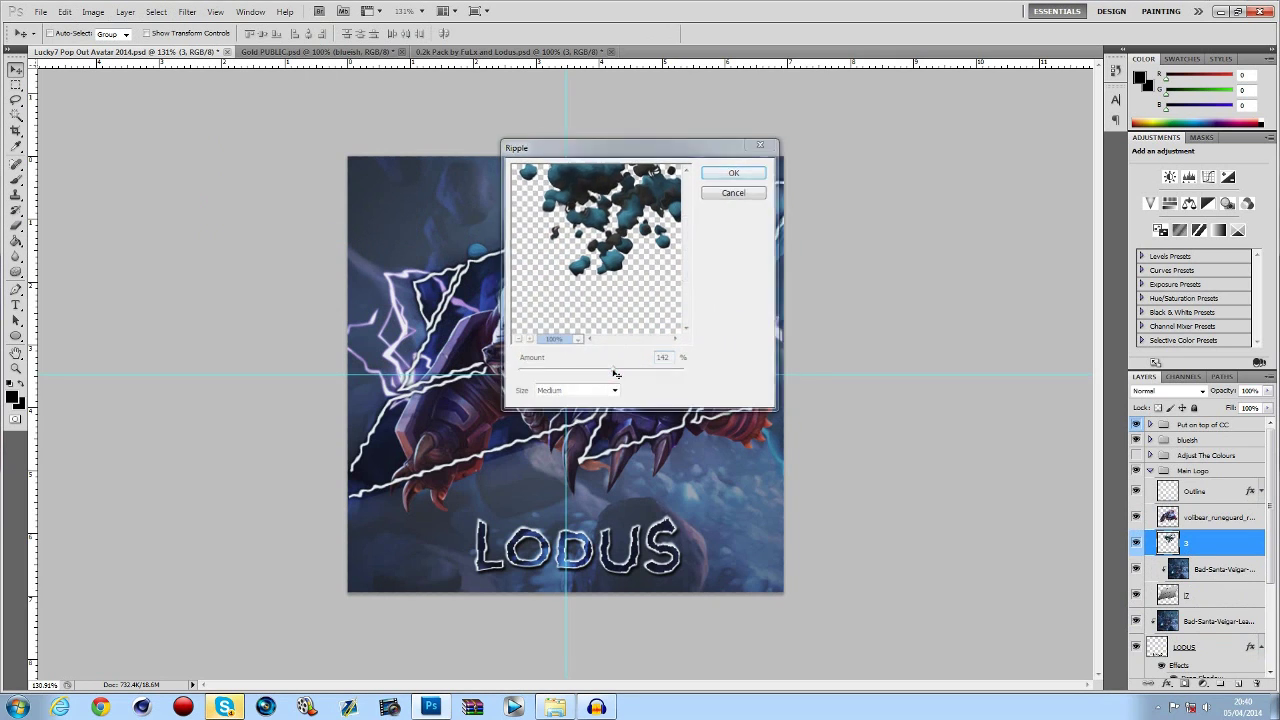
pyautogui.press('Return')
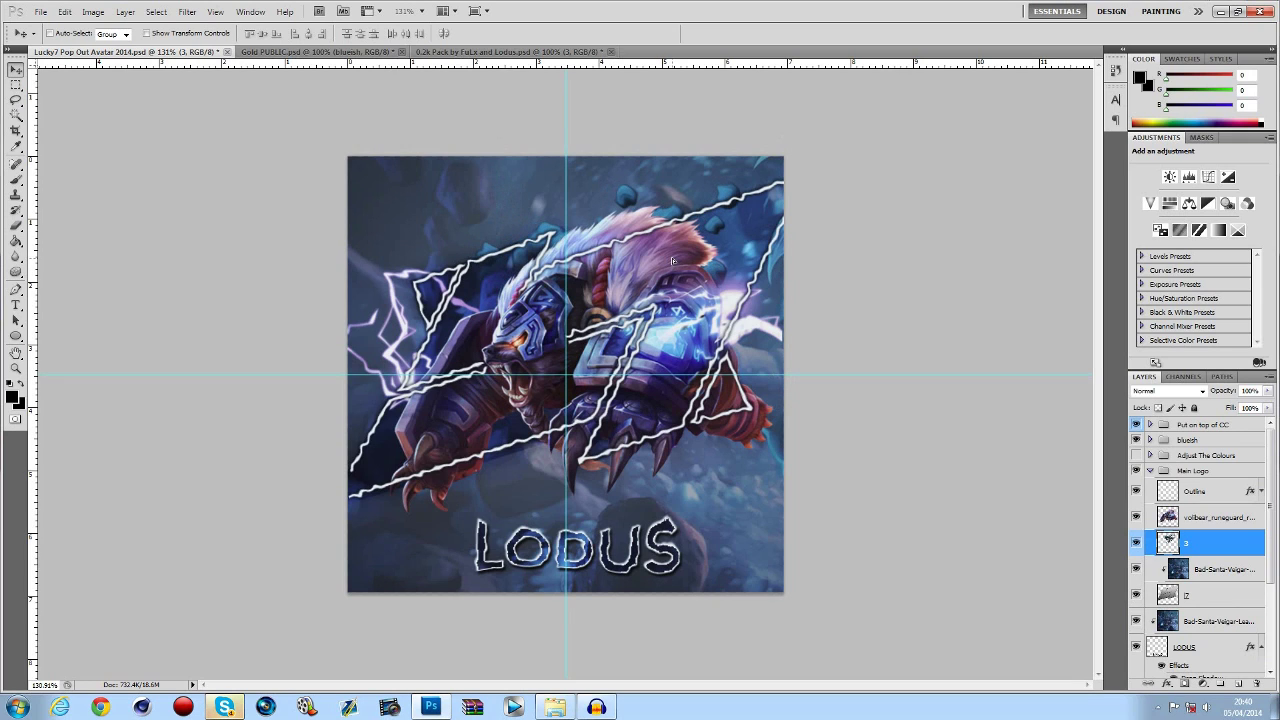
# Duplicate the rippled layer 3 twice and position the copies so more blobs peek out beneath and beside the bear.
pyautogui.hotkey('ctrl', 'j')
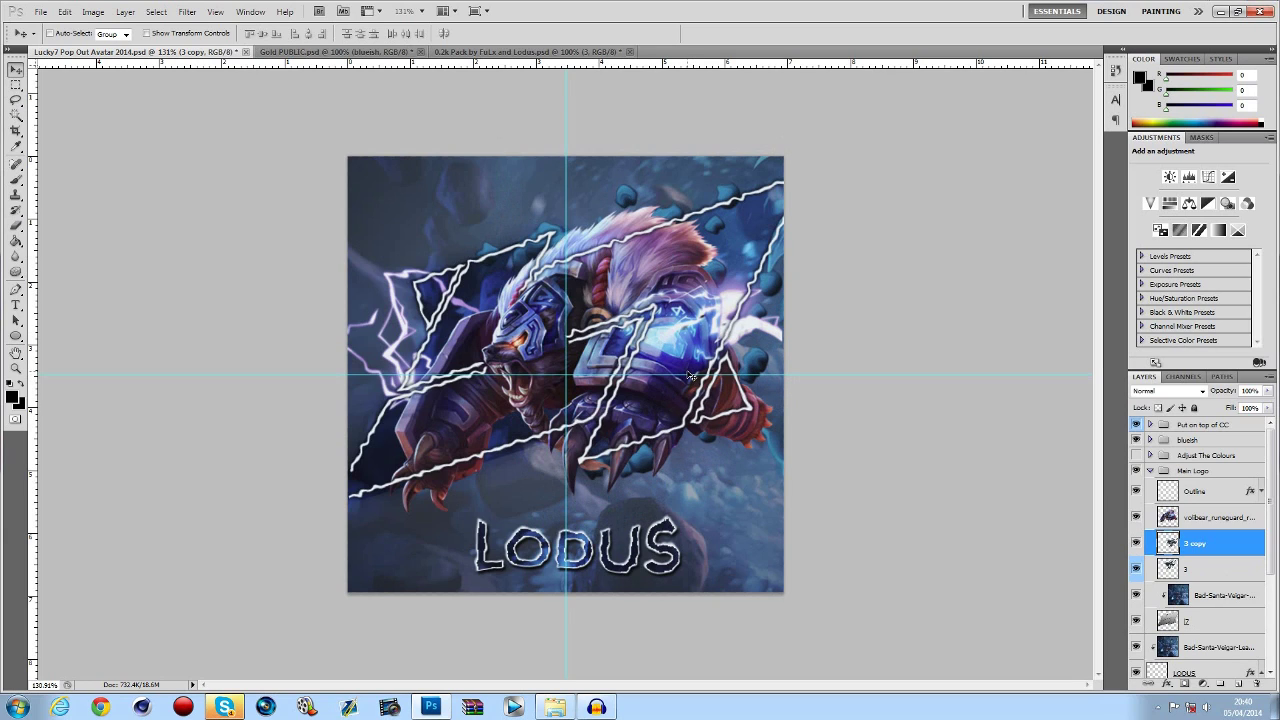
pyautogui.hotkey('ctrl', 'j')
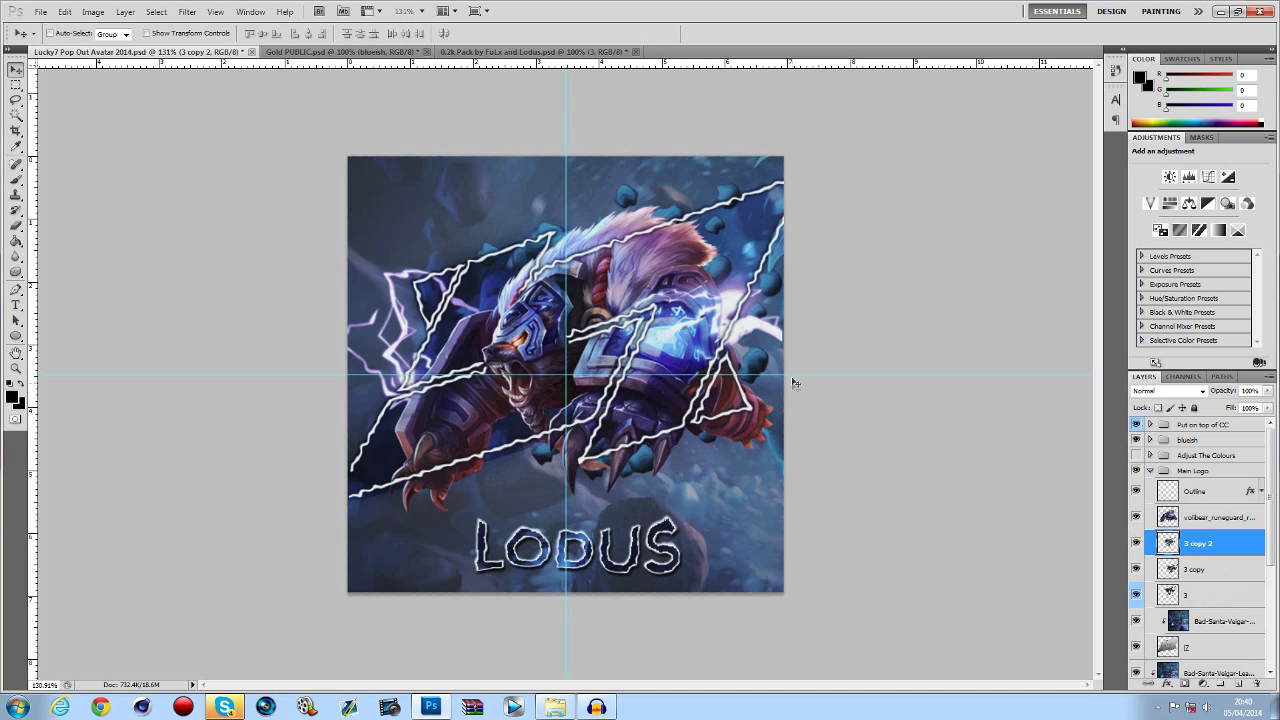
# Remove the horizontal and vertical centre guides from the avatar canvas.
pyautogui.moveTo(811, 298); pyautogui.dragTo(859, 7)
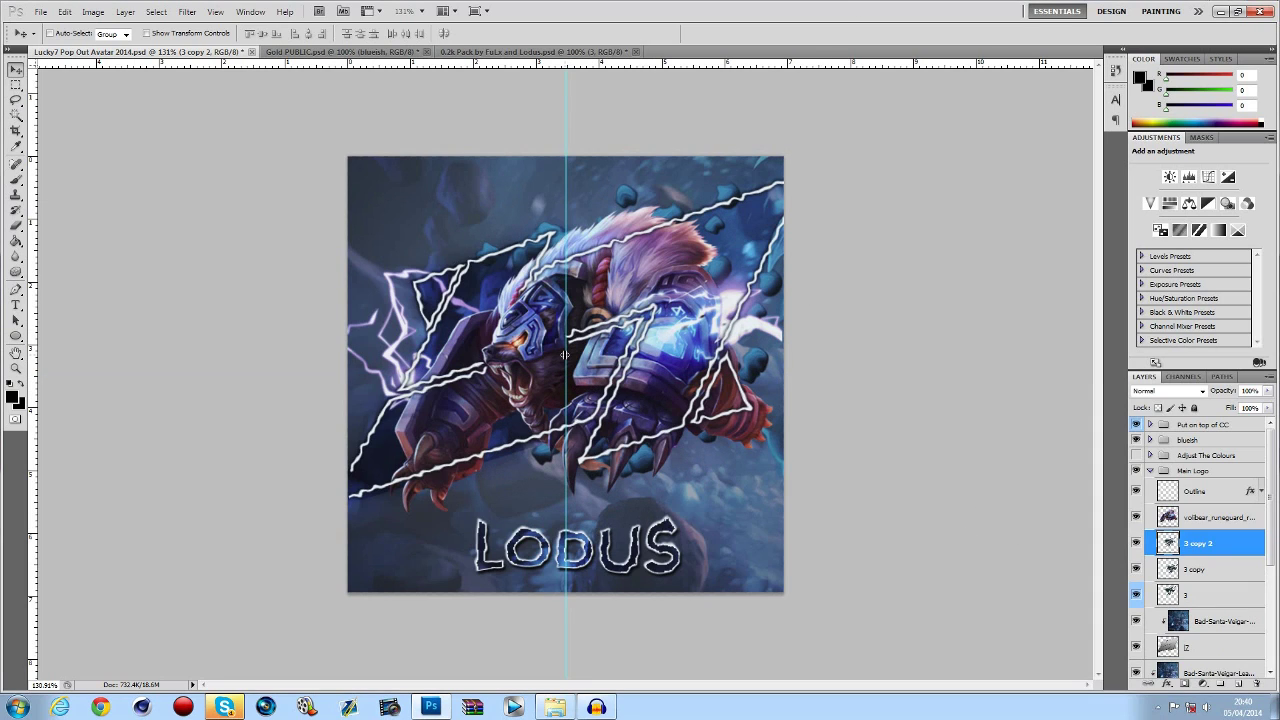
pyautogui.moveTo(566, 357); pyautogui.dragTo(2, 376)
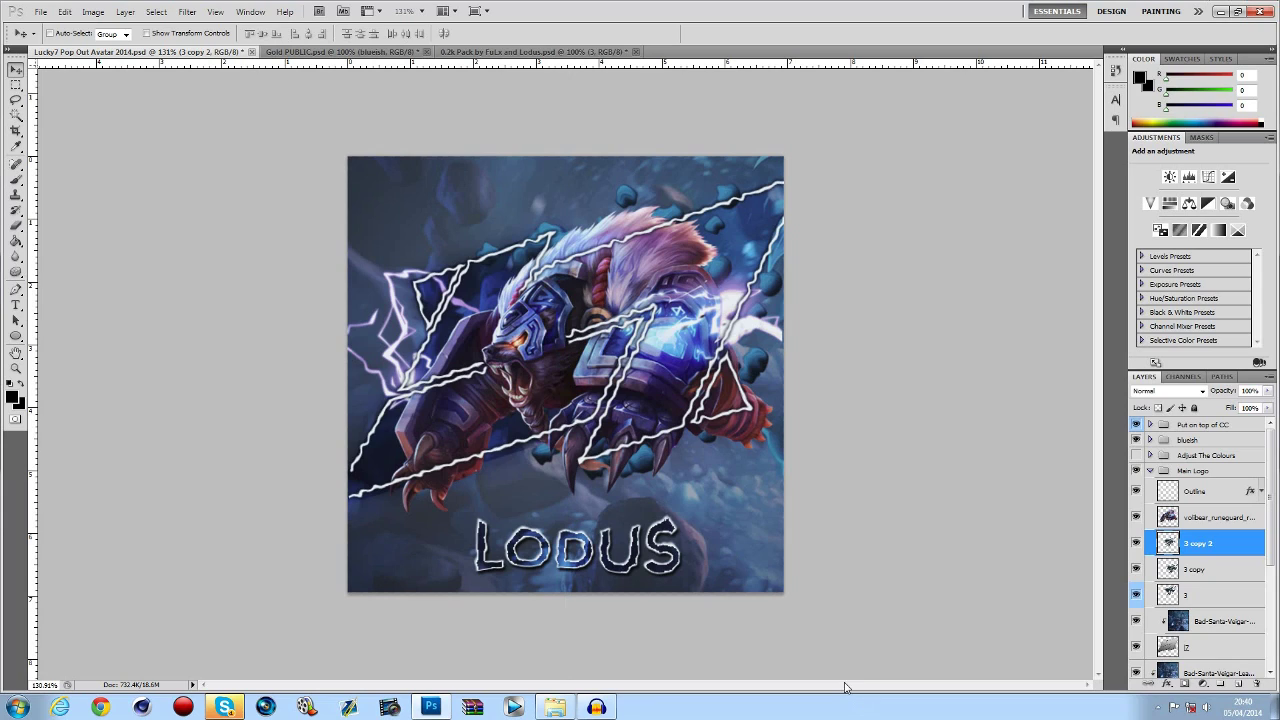